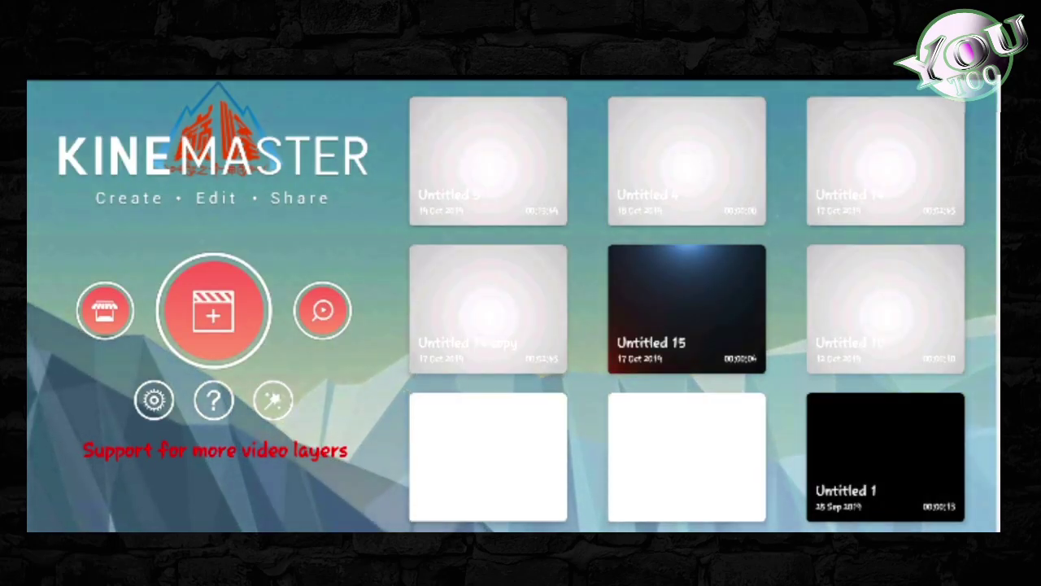
# Step: Create a new project and add the Template search.mp4 video to the timeline
pyautogui.click(213, 310)
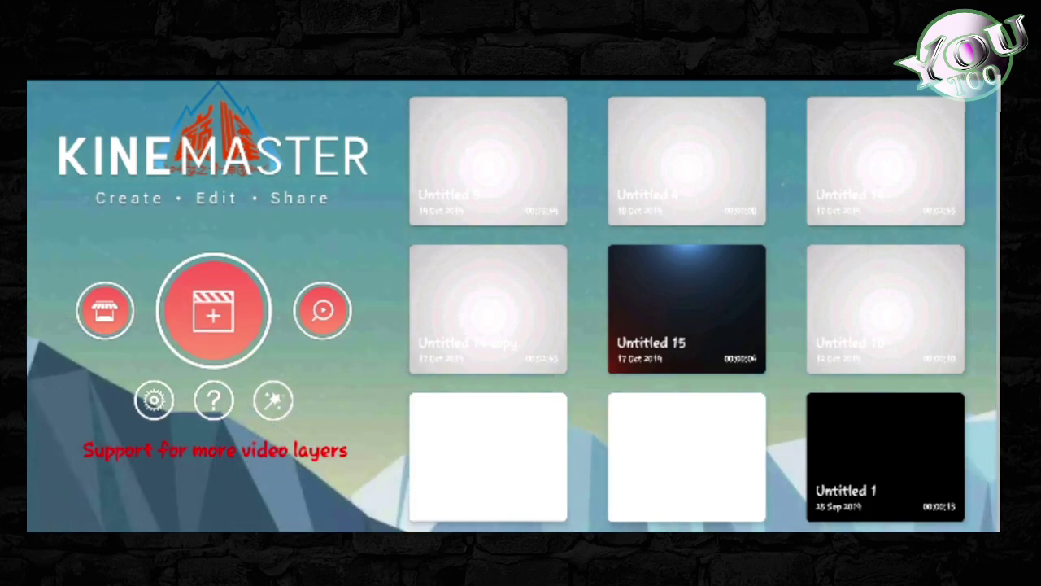
pyautogui.click(282, 338)
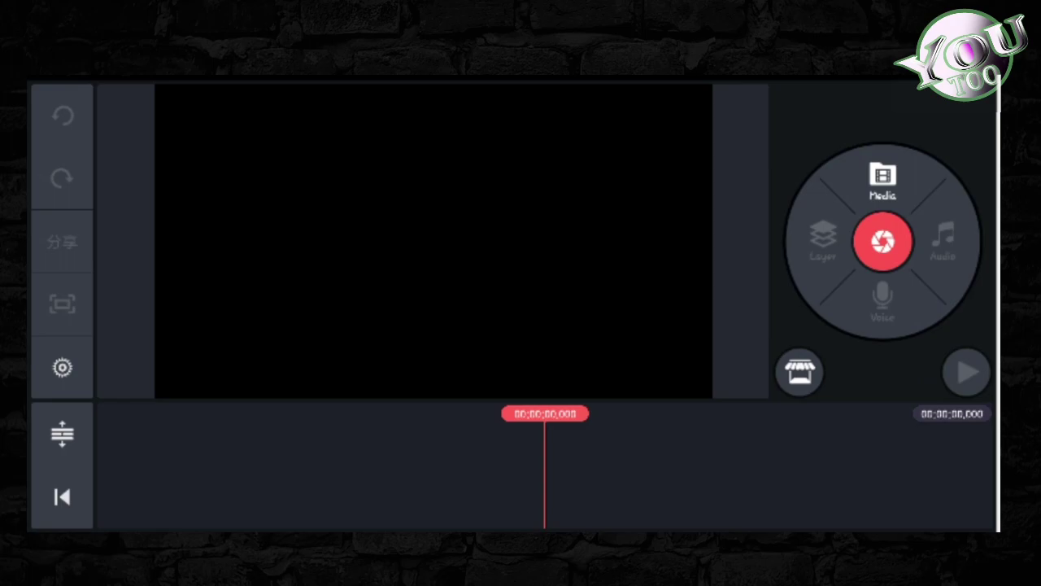
pyautogui.click(883, 181)
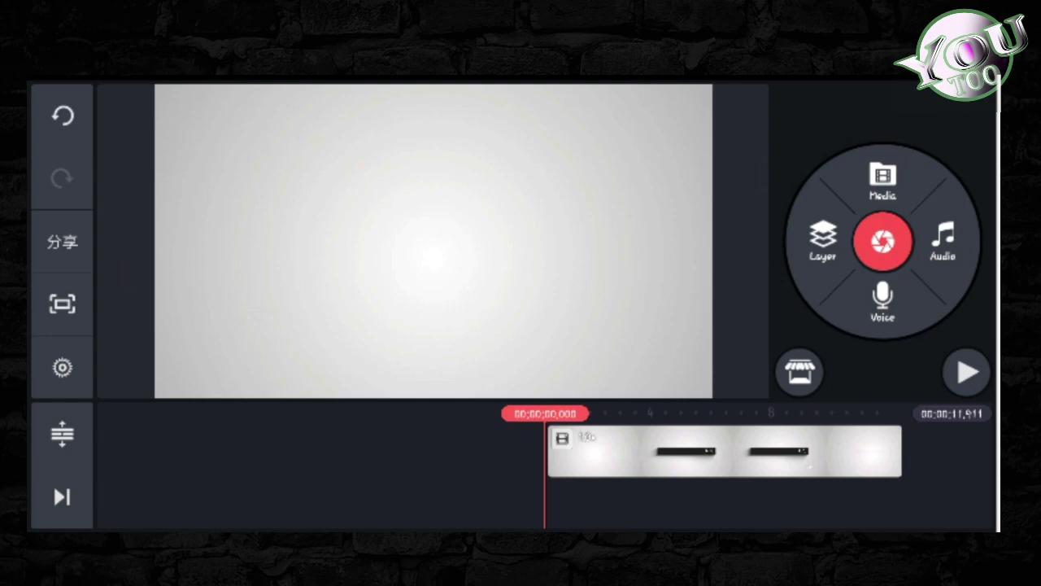
# Step: Preview the search-bar template clip and return the playhead to the start of the timeline
pyautogui.moveTo(724, 451)
pyautogui.mouseDown()
pyautogui.moveTo(436, 451)
pyautogui.moveTo(724, 450)
pyautogui.mouseUp()
pyautogui.click(967, 372)
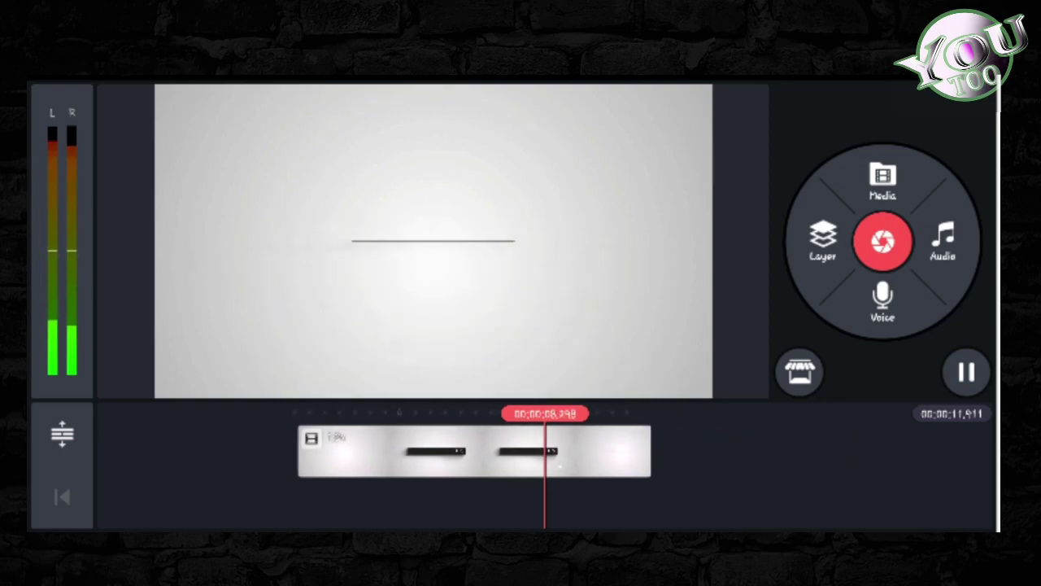
pyautogui.click(967, 372)
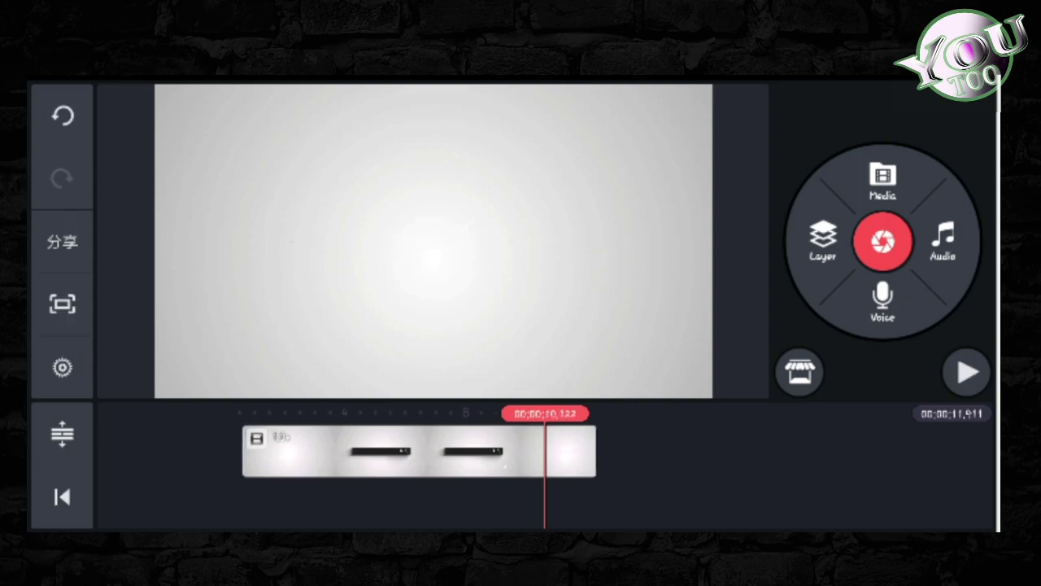
pyautogui.click(62, 496)
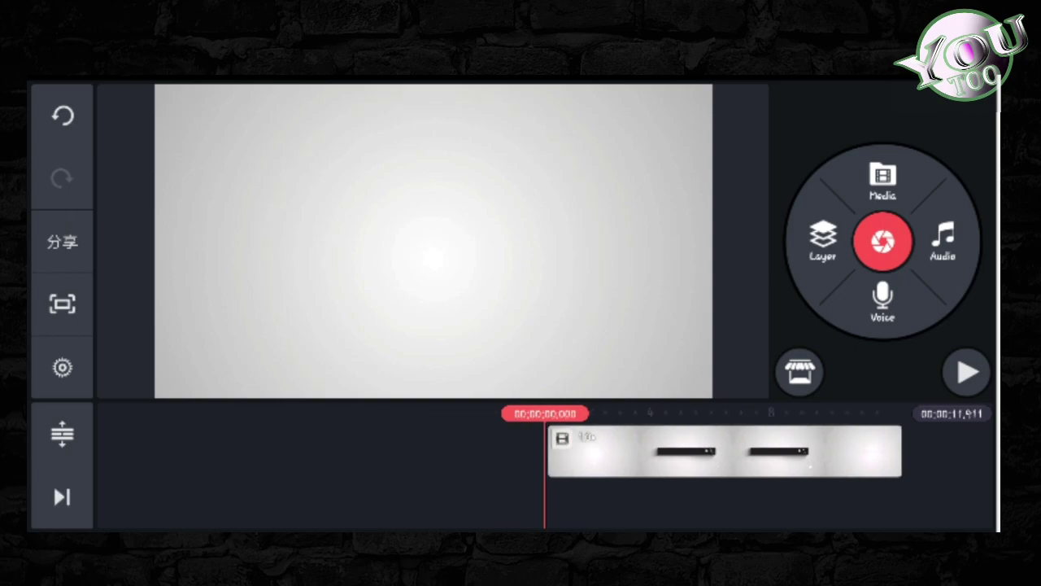
# Step: Position the playhead at about 3.2 seconds, once the template's black search bar is fully open
pyautogui.moveTo(724, 451); pyautogui.dragTo(607, 451)
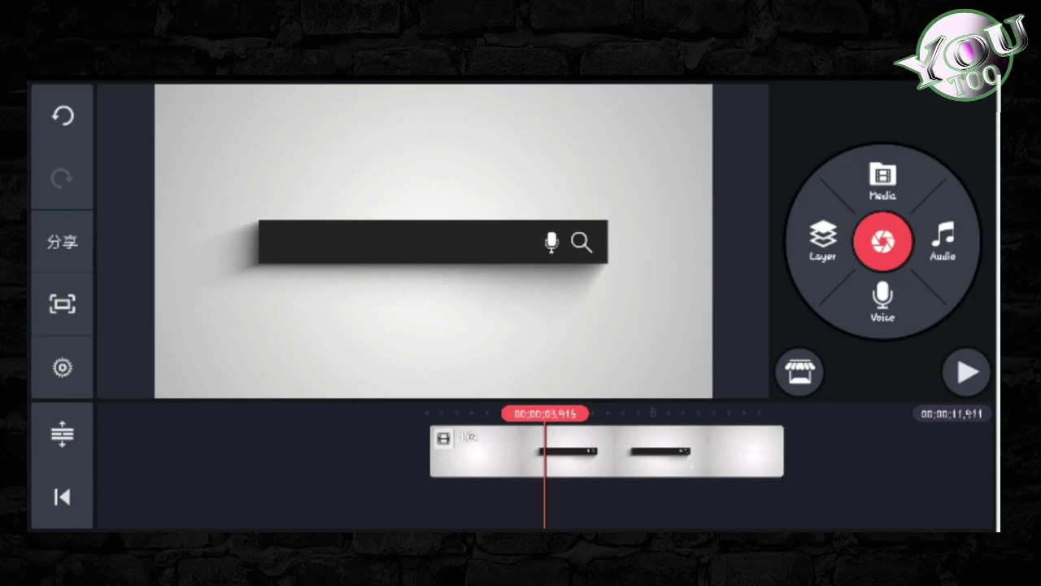
pyautogui.moveTo(570, 452); pyautogui.dragTo(633, 451)
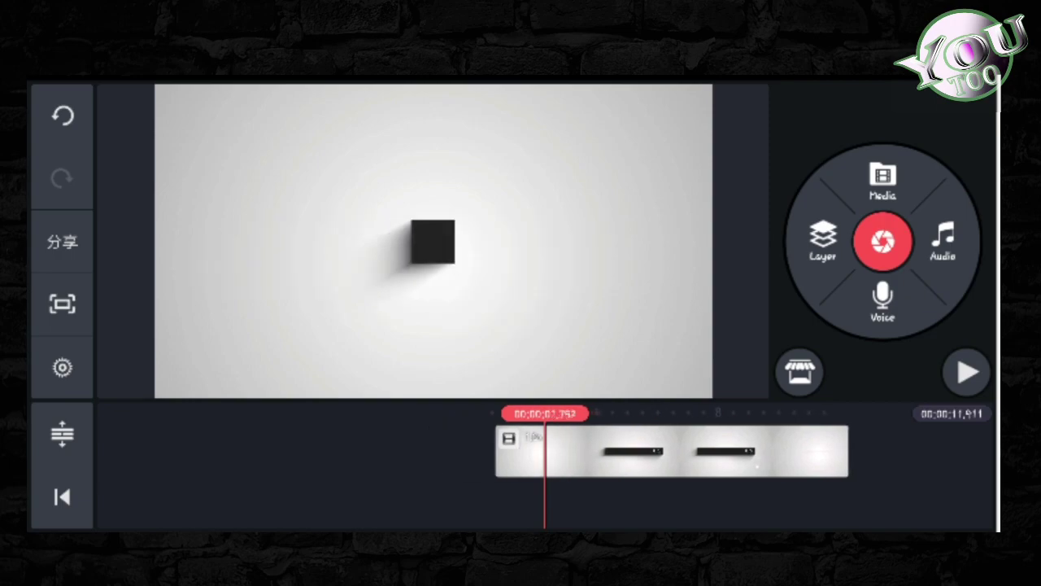
pyautogui.click(967, 371)
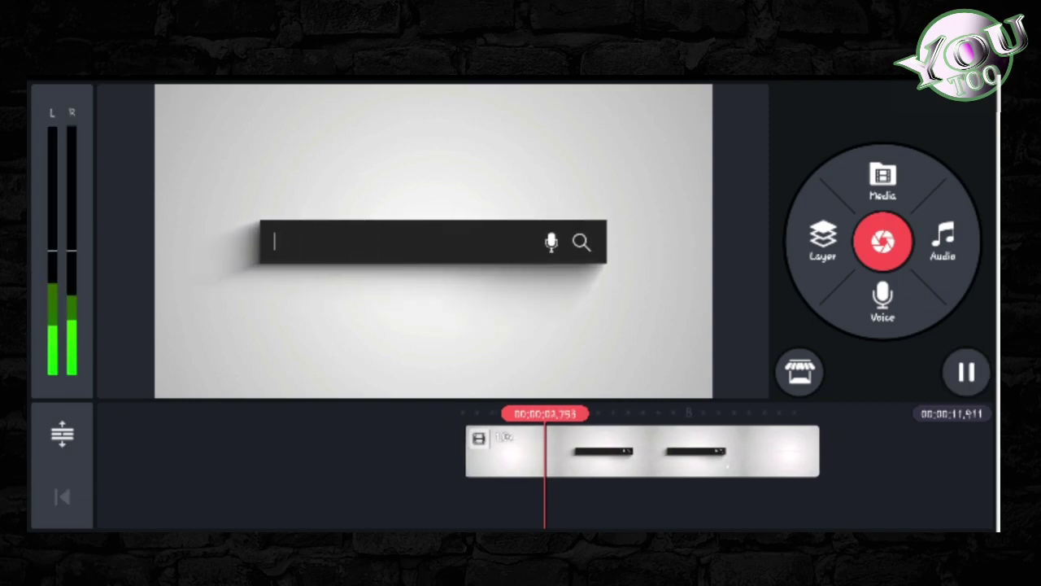
pyautogui.click(967, 372)
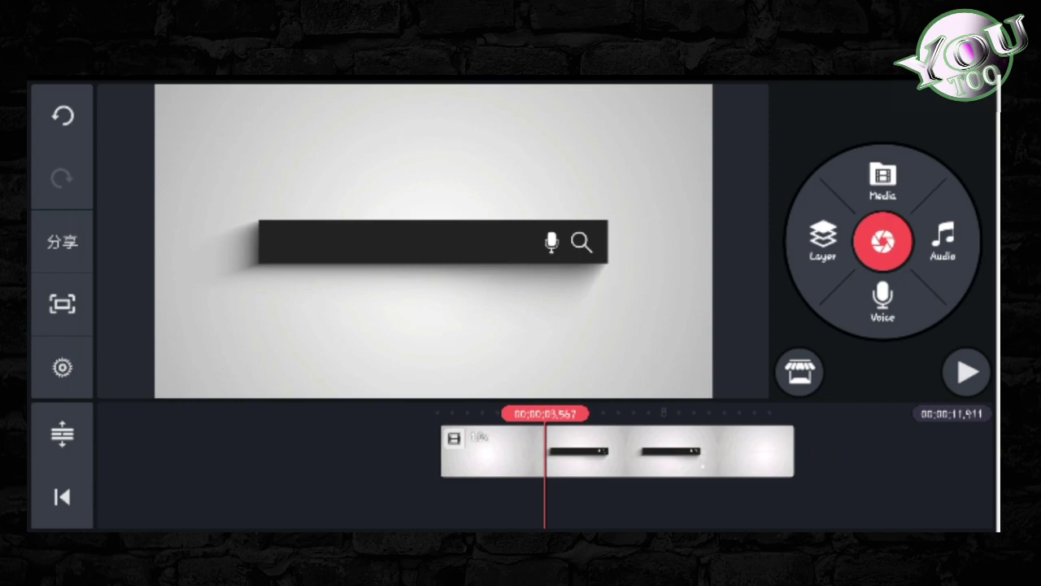
pyautogui.moveTo(570, 451); pyautogui.dragTo(608, 452)
pyautogui.click(966, 372)
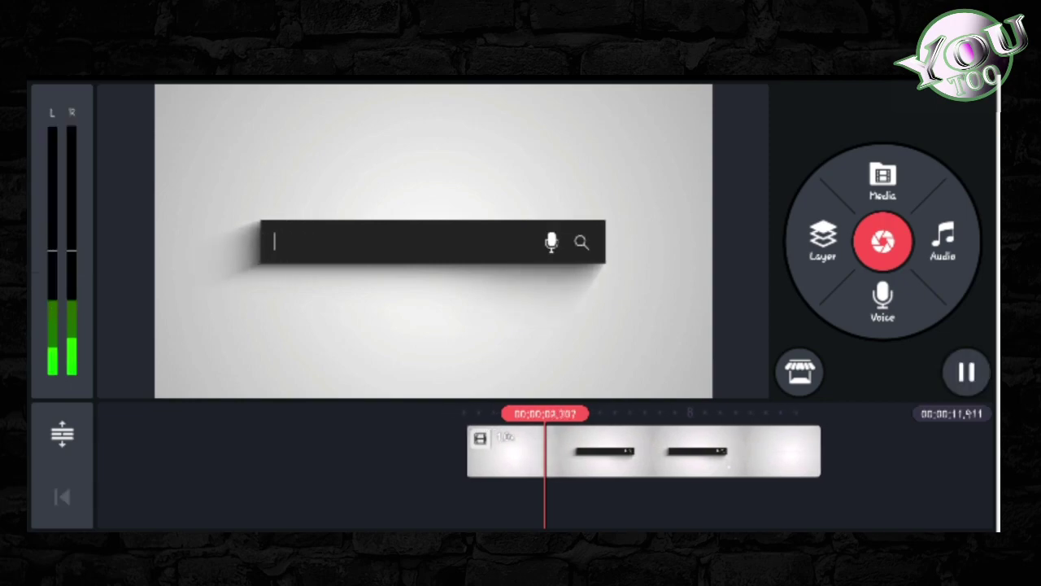
pyautogui.click(967, 372)
pyautogui.click(966, 372)
pyautogui.click(967, 372)
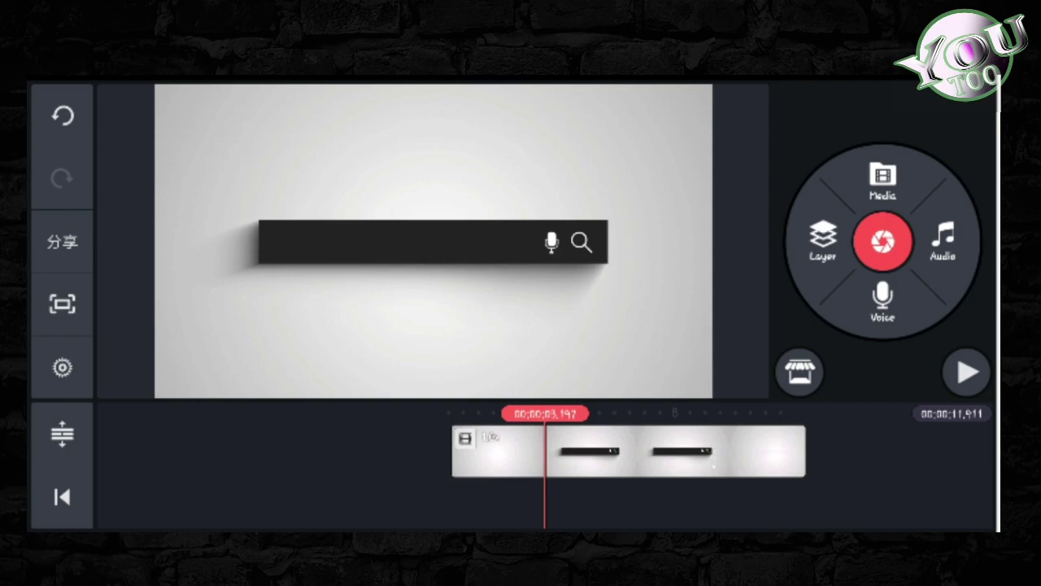
pyautogui.click(629, 451)
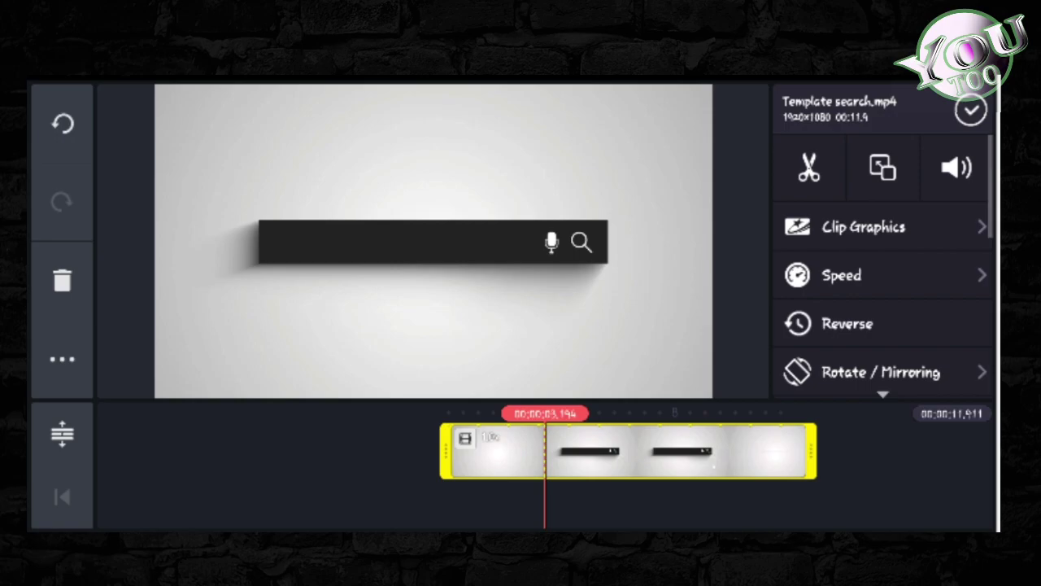
pyautogui.scroll(-3, 882, 301)
pyautogui.scroll(3, 883, 301)
pyautogui.click(971, 109)
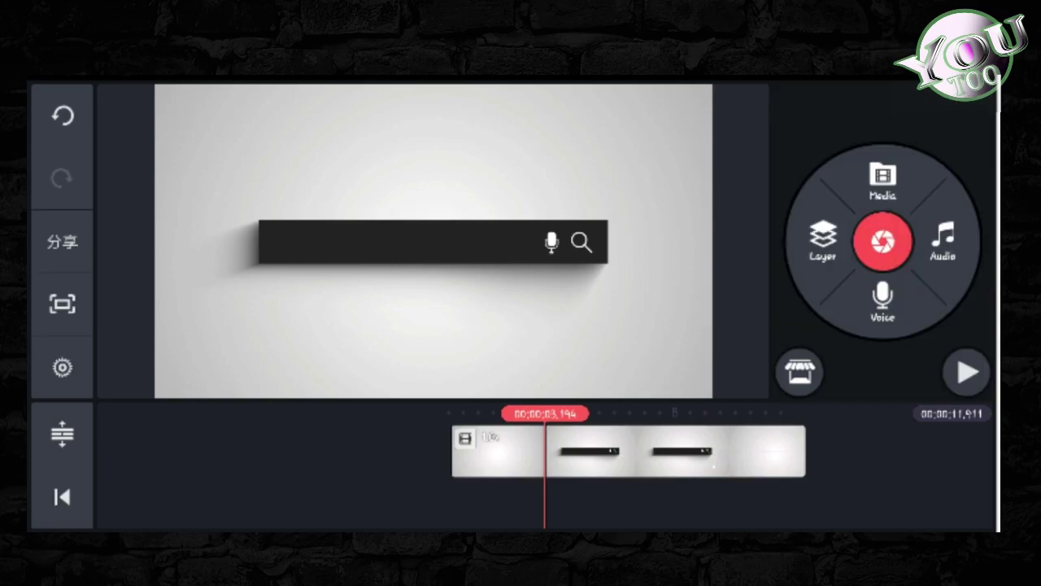
# Step: Add a text layer reading "you too" at the playhead
pyautogui.click(823, 241)
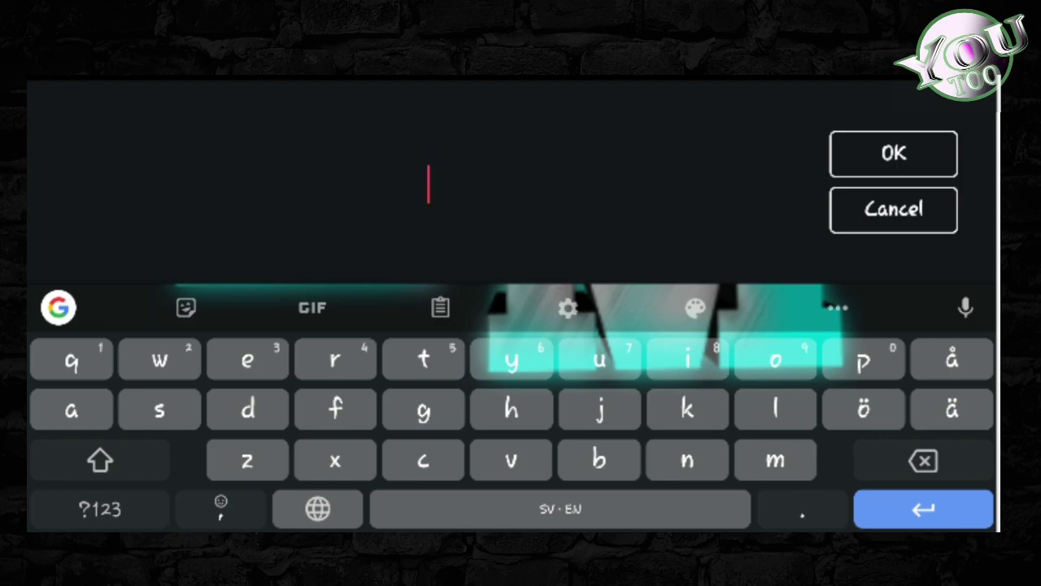
pyautogui.write('you')
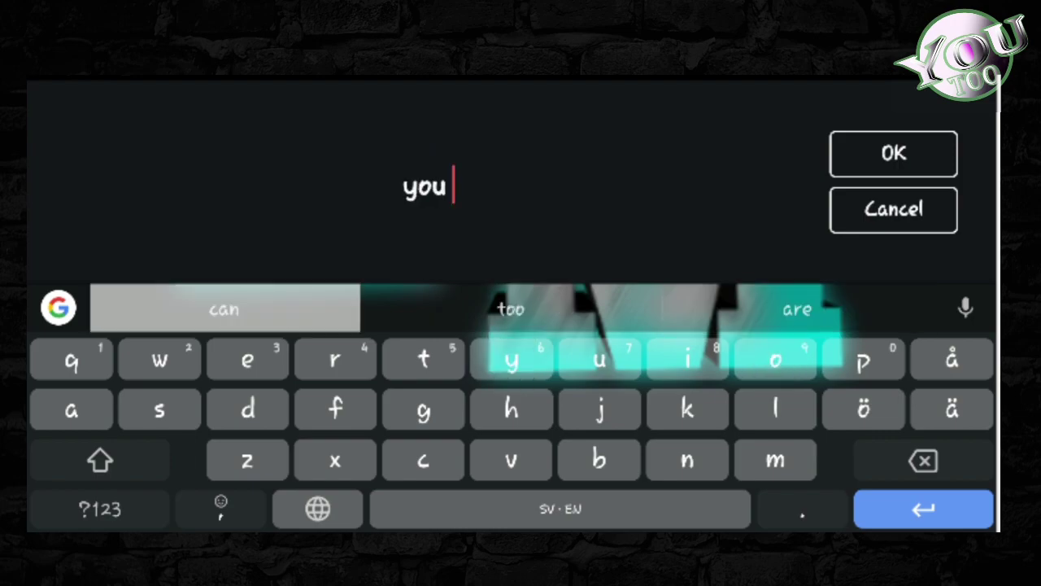
pyautogui.click(223, 309)
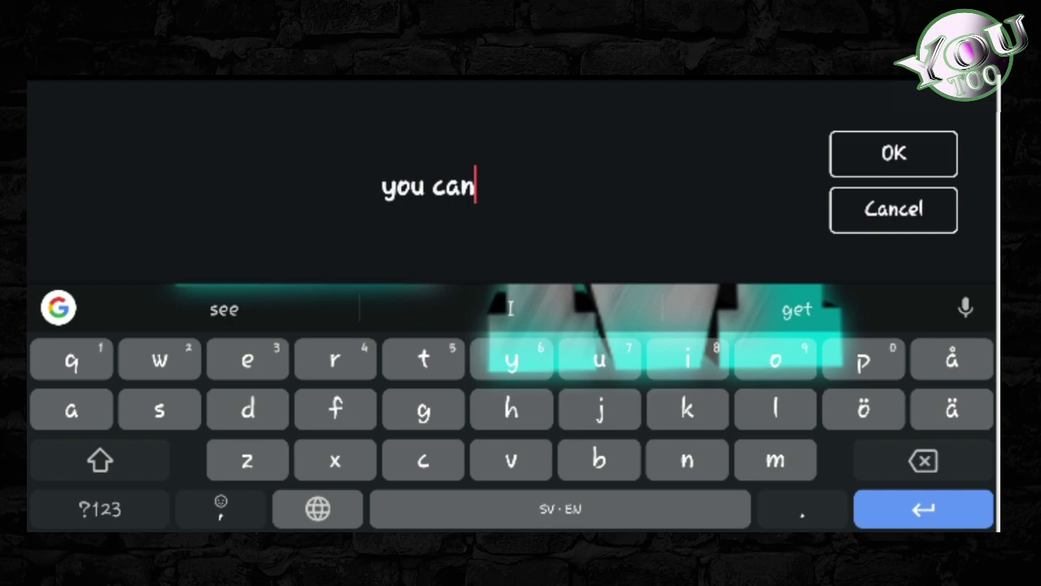
pyautogui.press('BackSpace')
pyautogui.press('BackSpace')
pyautogui.press('BackSpace')
pyautogui.click(511, 309)
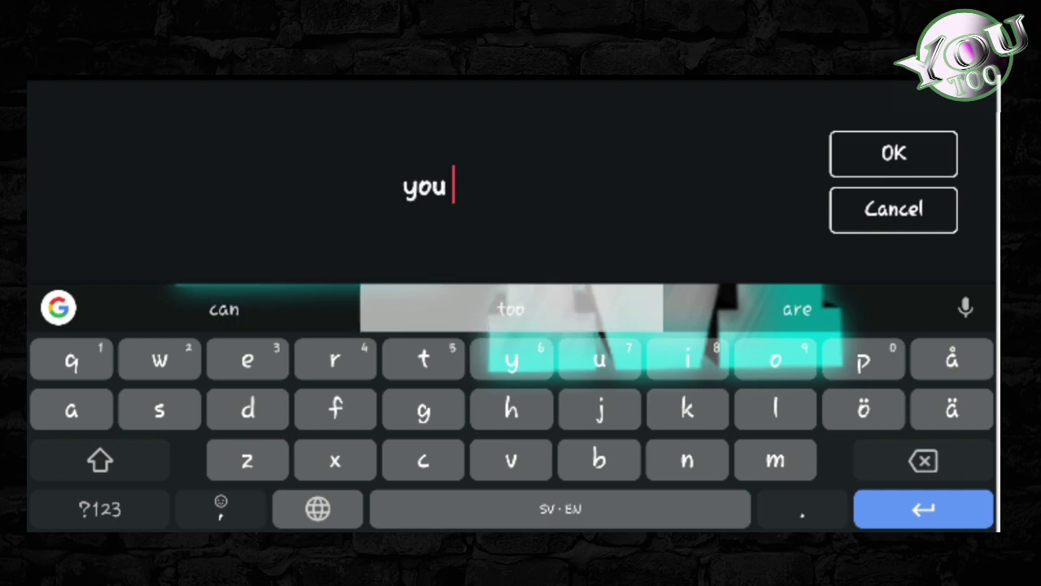
pyautogui.press('Return')
pyautogui.press('Return')
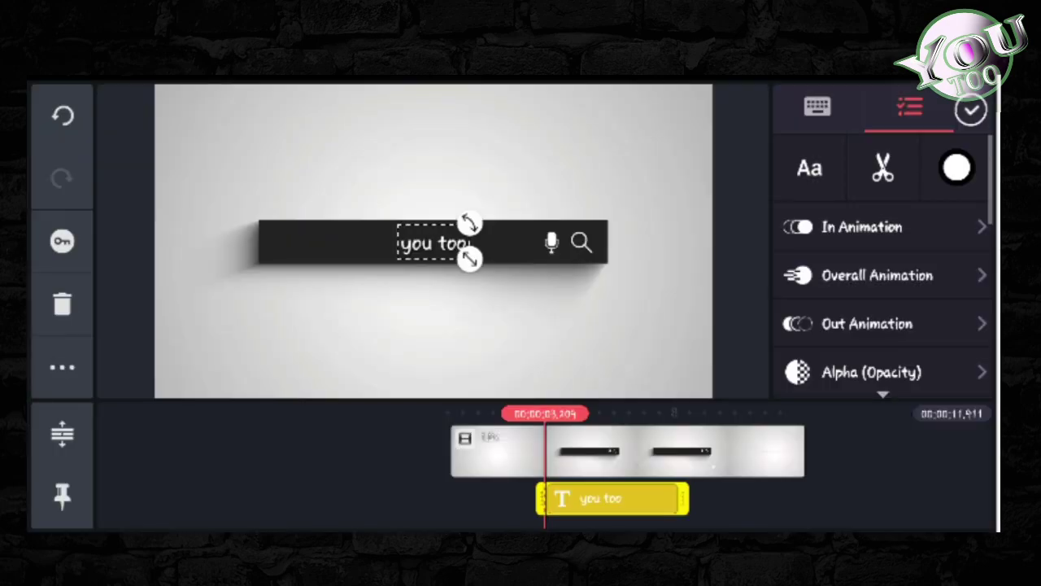
# Step: Enlarge the "you too" text and move it to the left part of the black search bar
pyautogui.moveTo(472, 260); pyautogui.dragTo(489, 268)
pyautogui.moveTo(434, 242); pyautogui.dragTo(339, 237)
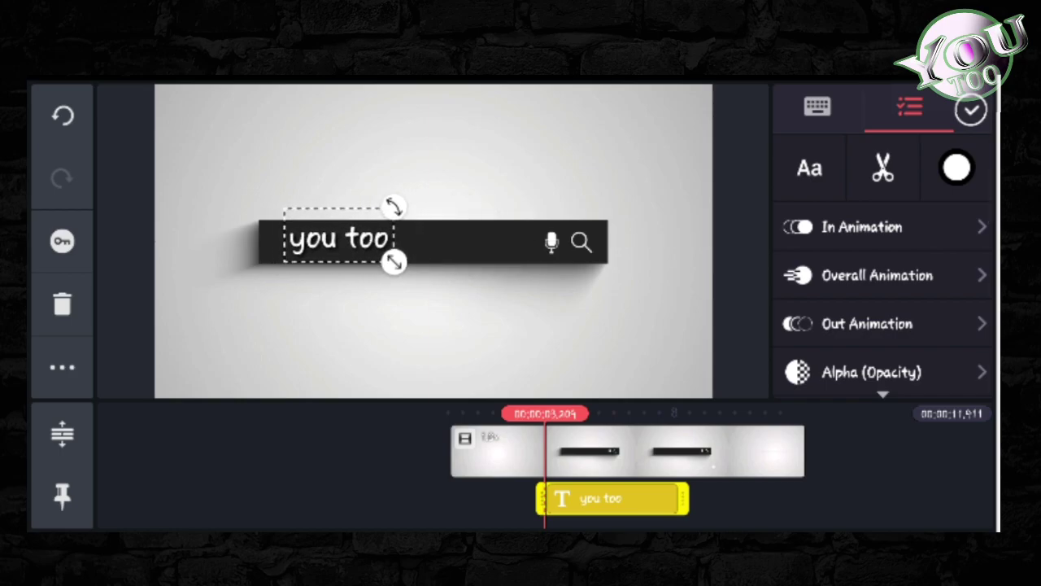
pyautogui.moveTo(394, 261); pyautogui.dragTo(404, 266)
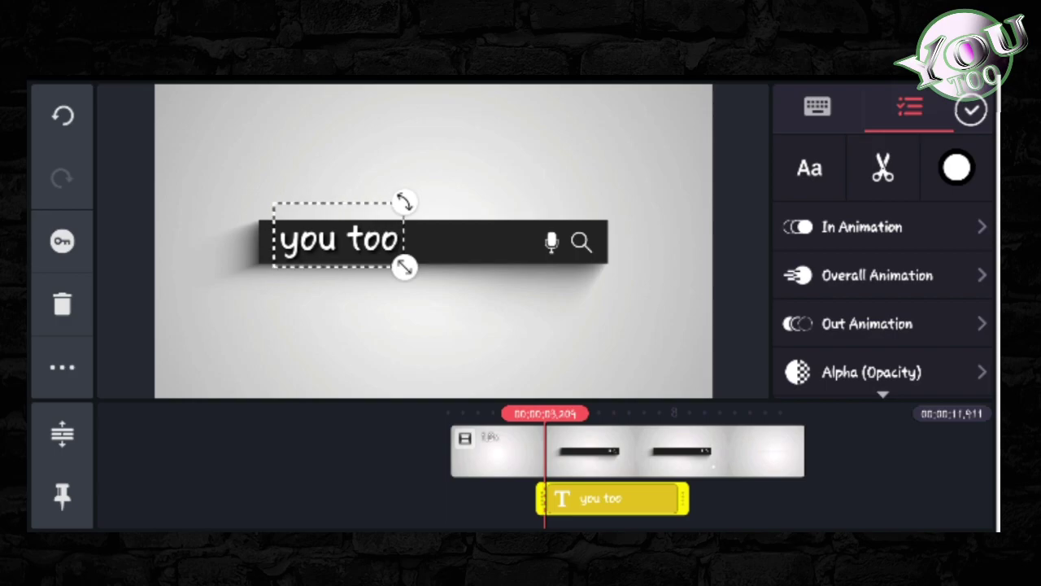
# Step: Set the font of the "you too" text to Redressed from the Latin fonts
pyautogui.click(809, 168)
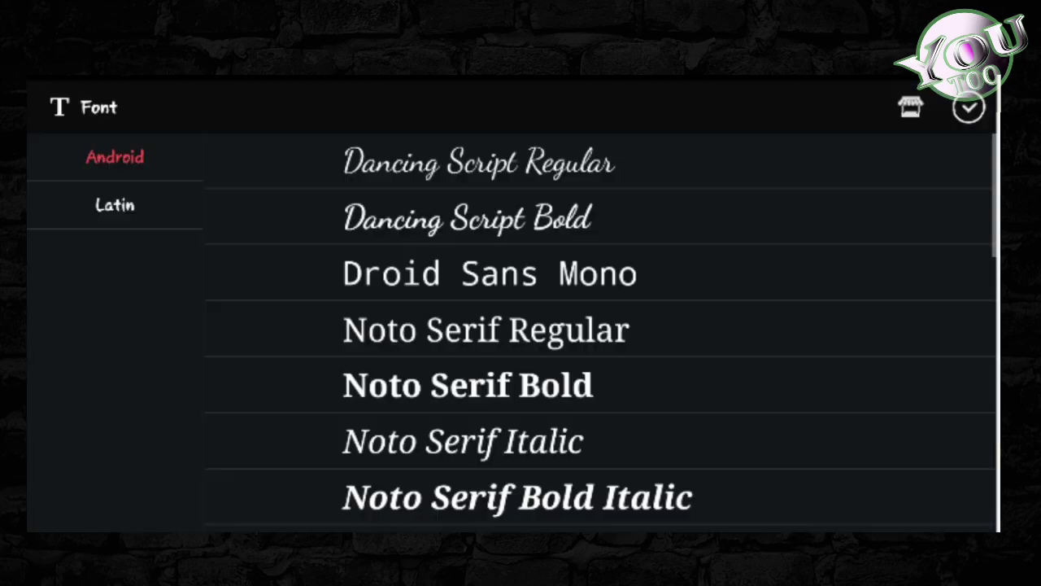
pyautogui.scroll(-10, 601, 332)
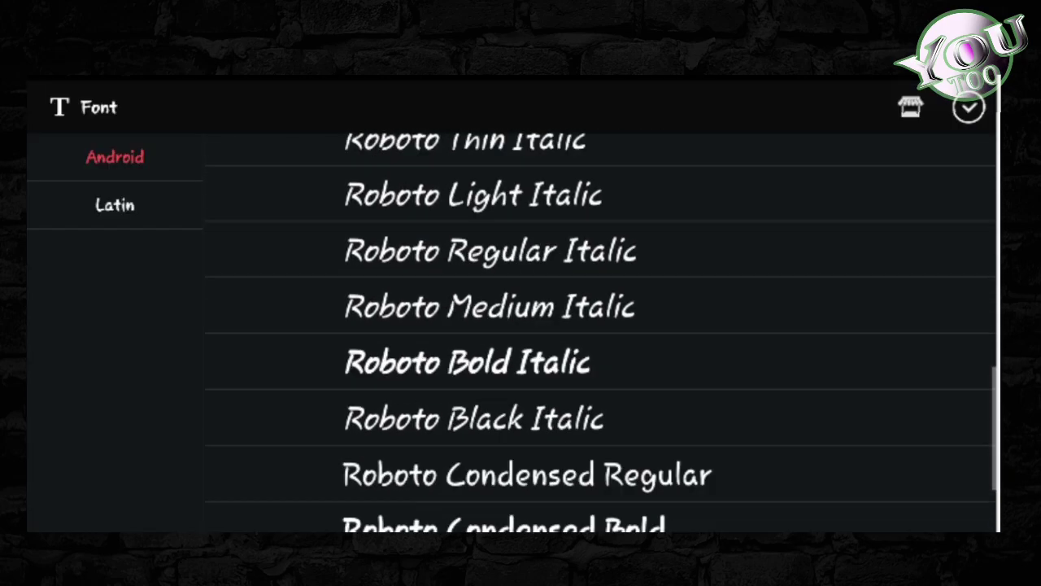
pyautogui.click(115, 204)
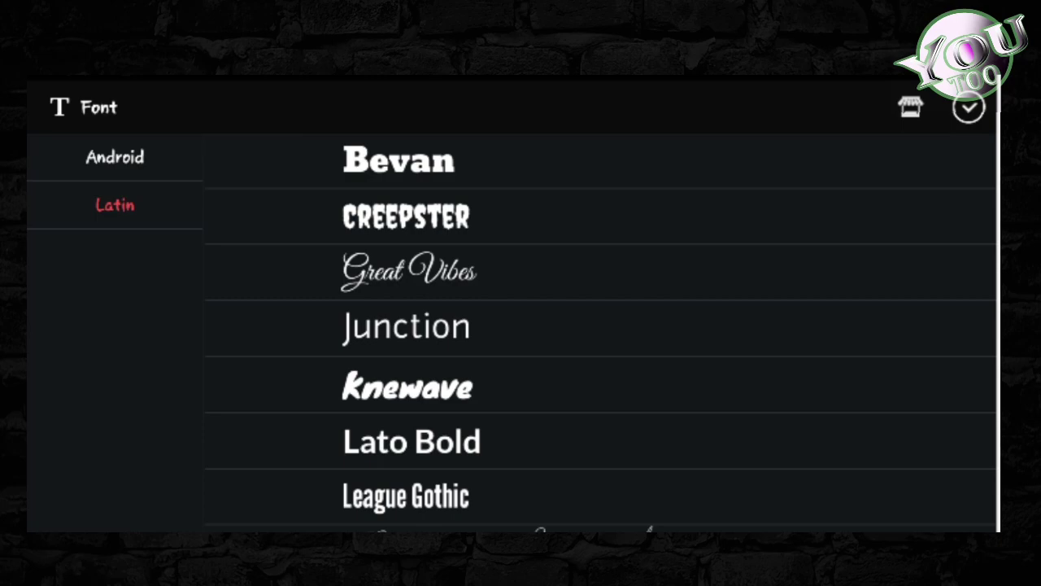
pyautogui.scroll(-8, 602, 332)
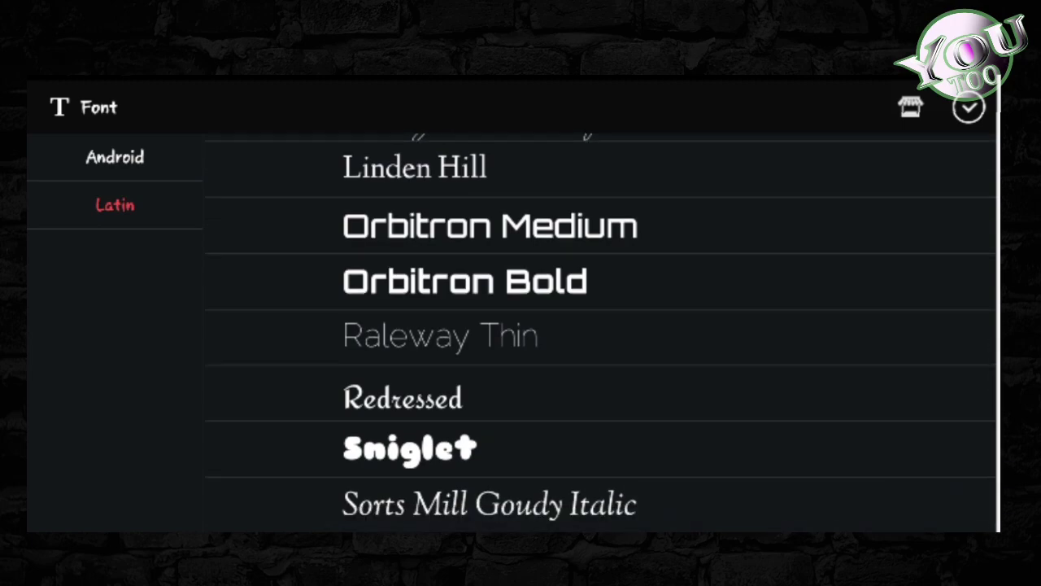
pyautogui.click(403, 398)
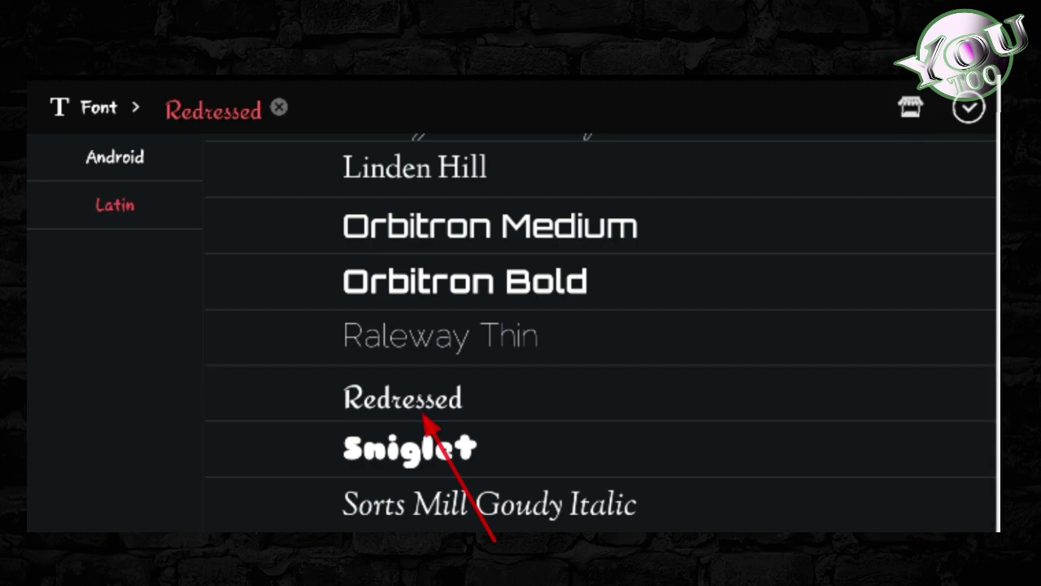
pyautogui.click(969, 107)
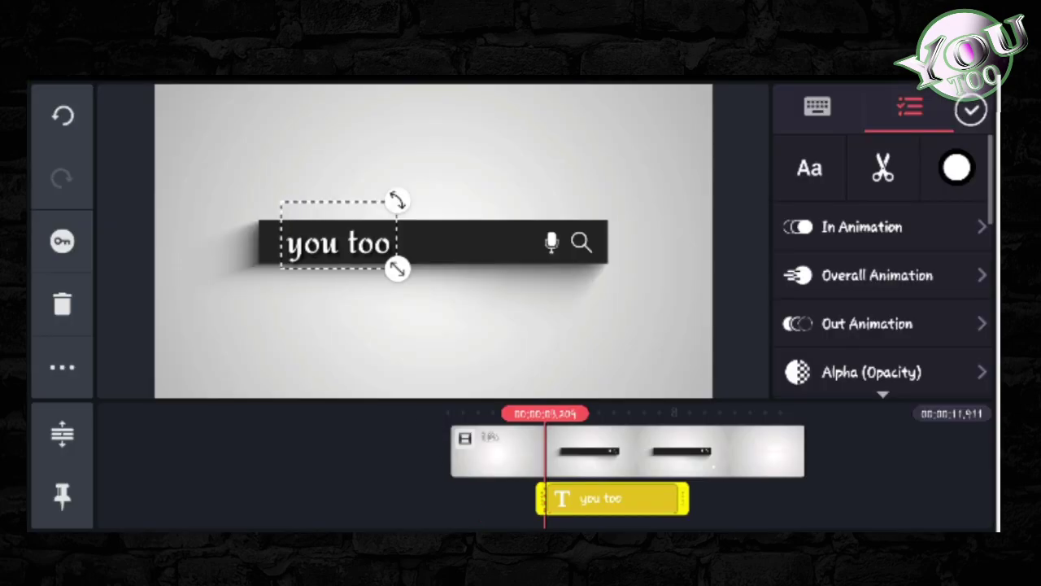
# Step: Enlarge the "you too" text slightly more and shift it up a little within the search bar
pyautogui.moveTo(397, 269); pyautogui.dragTo(407, 274)
pyautogui.moveTo(338, 235); pyautogui.dragTo(335, 224)
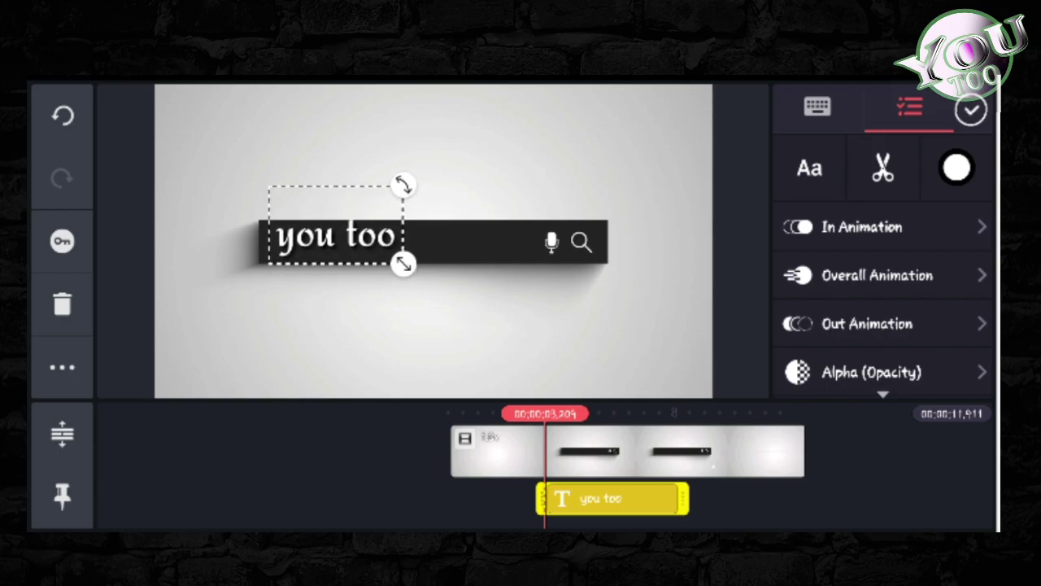
pyautogui.click(971, 110)
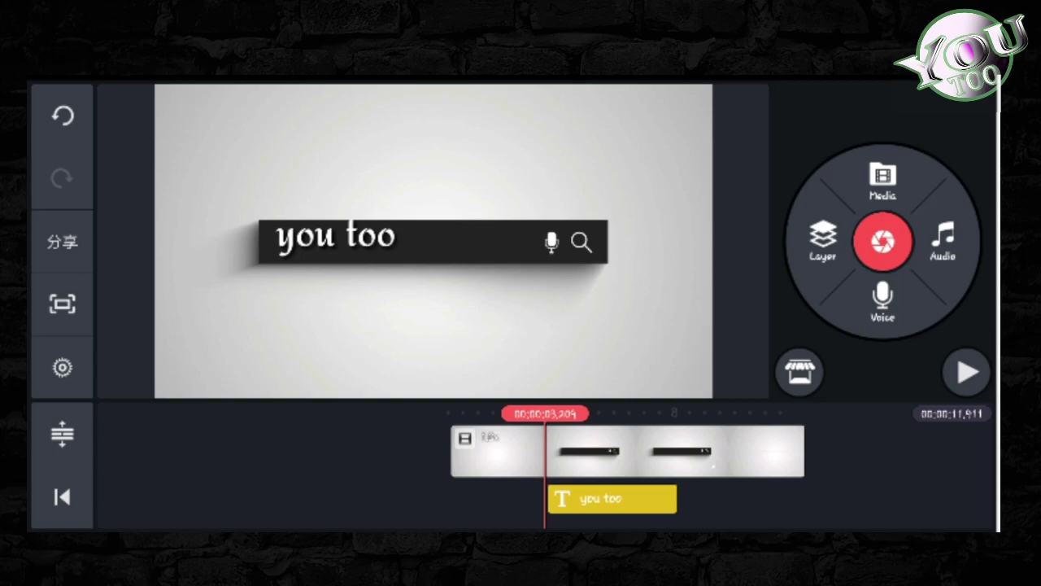
# Step: Play the project from the start to check when the "you too" text appears in the search bar
pyautogui.press('Home')
pyautogui.press('space')
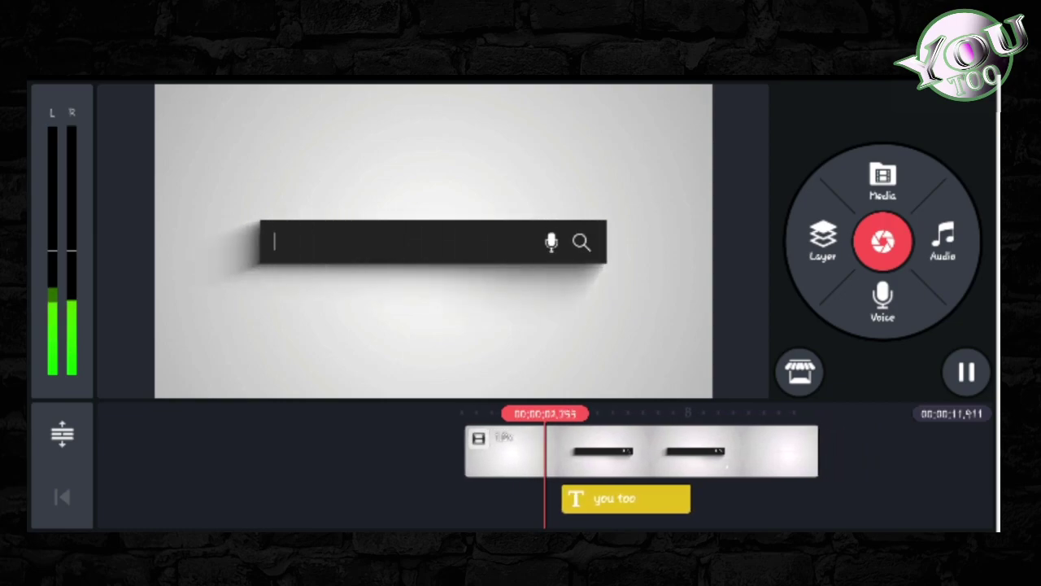
pyautogui.click(967, 372)
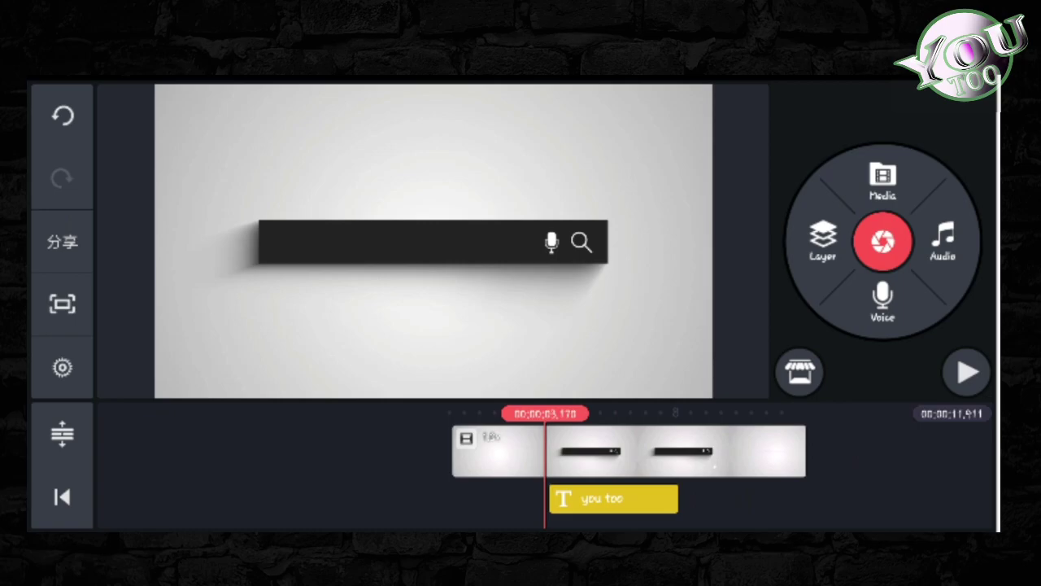
pyautogui.click(966, 371)
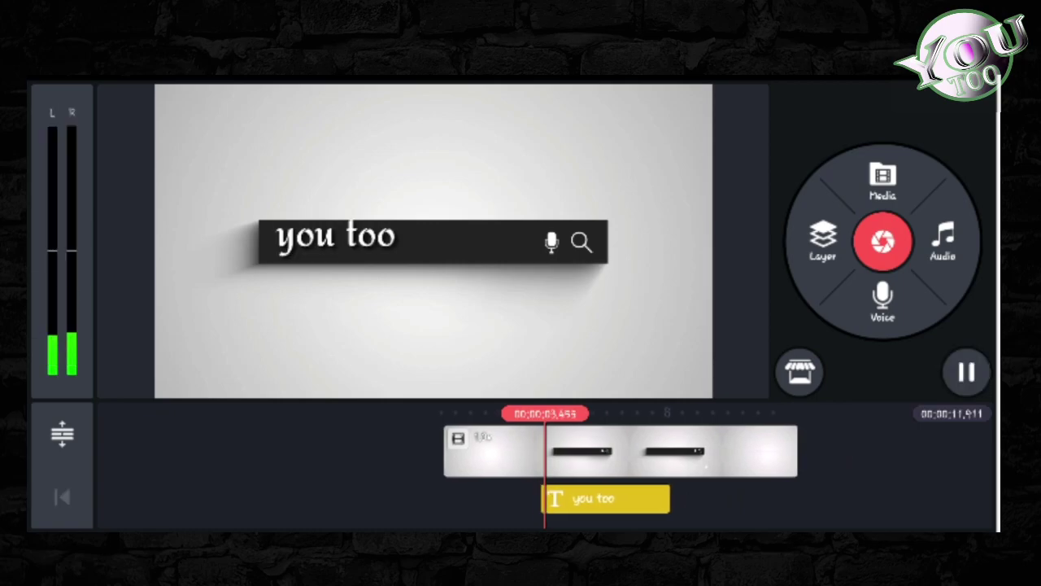
pyautogui.click(967, 372)
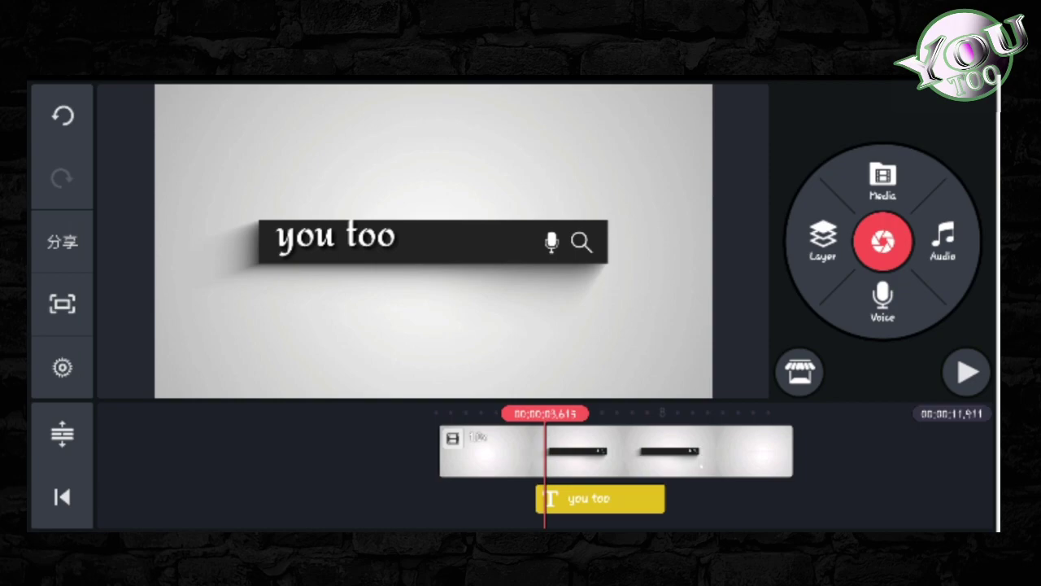
# Step: Shift the "you too" text layer slightly forward in time on the timeline
pyautogui.moveTo(600, 499); pyautogui.dragTo(604, 498)
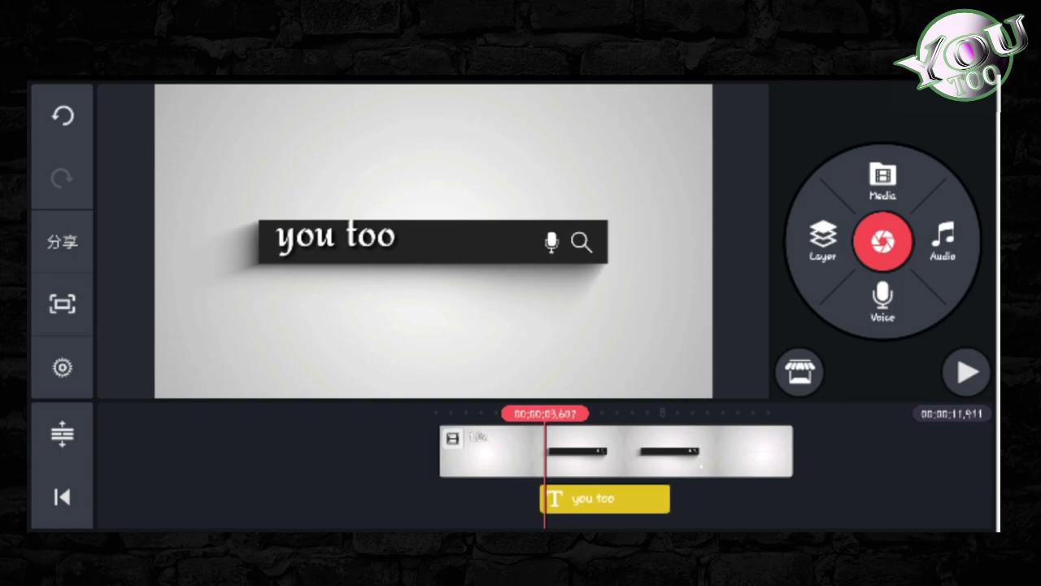
pyautogui.click(605, 499)
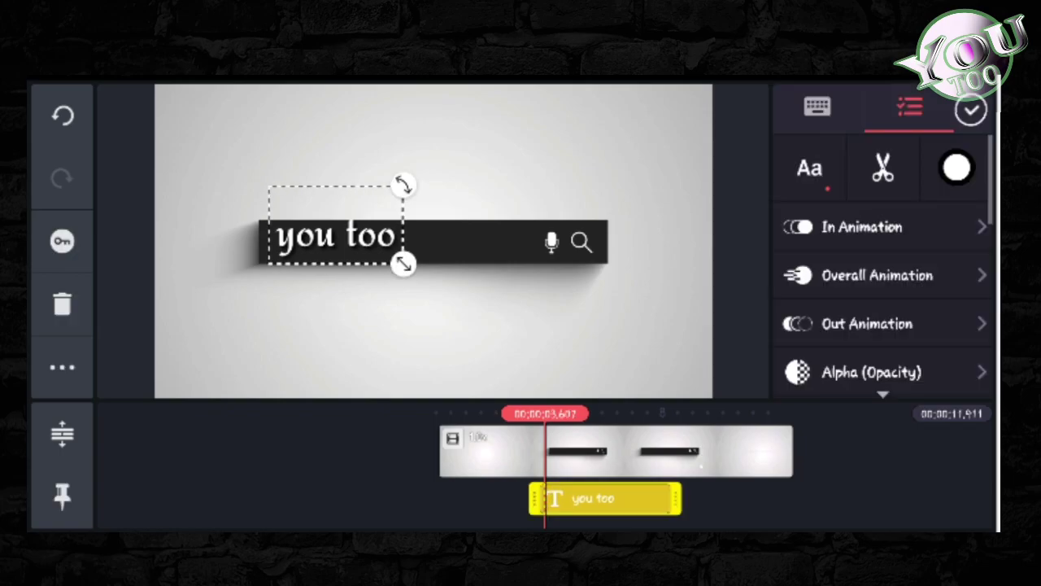
pyautogui.click(970, 109)
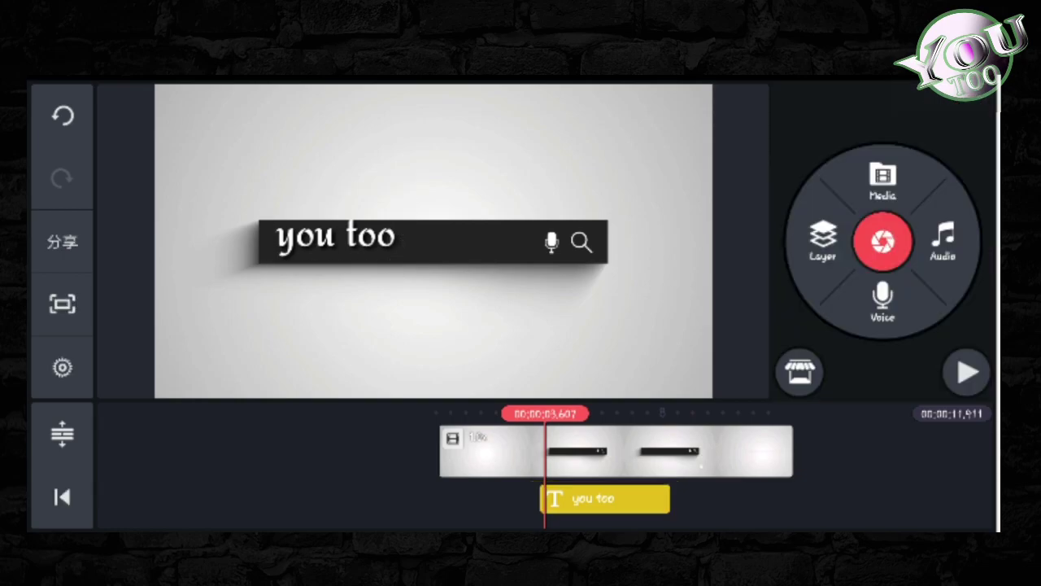
# Step: Apply the Wipe Right in-animation to the "you too" text layer
pyautogui.click(605, 499)
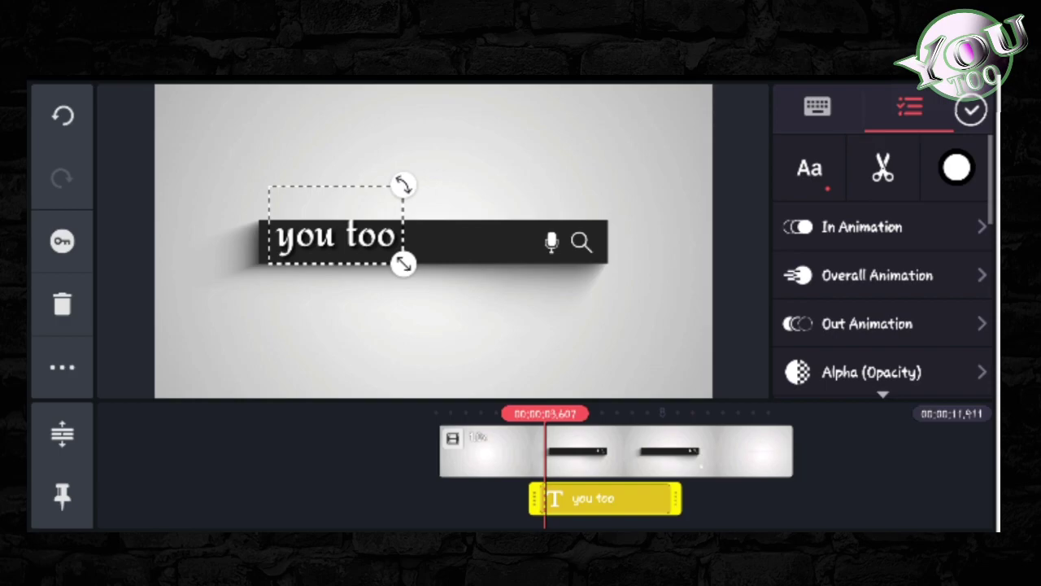
pyautogui.click(862, 227)
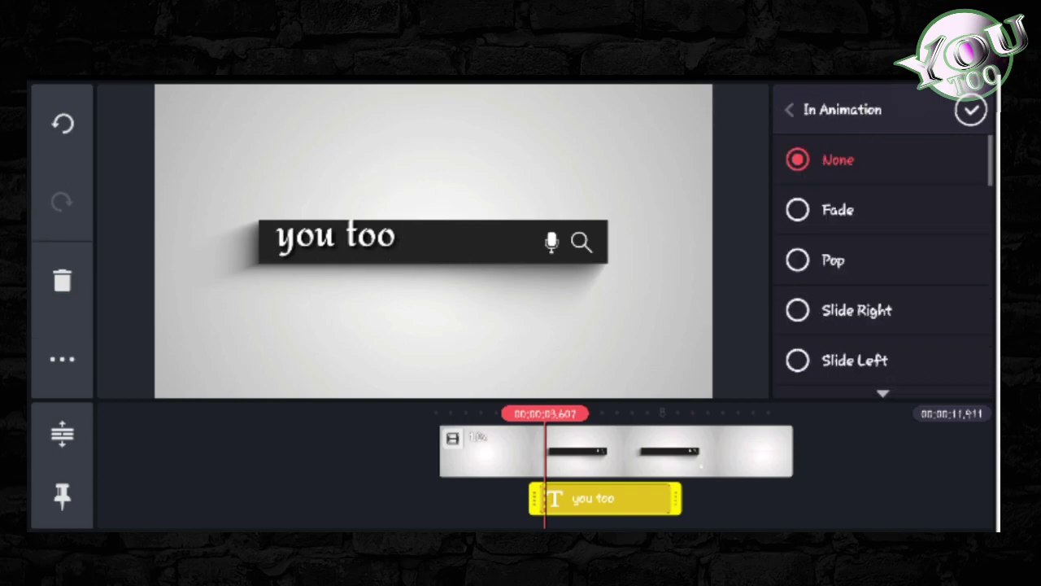
pyautogui.scroll(-5, 885, 260)
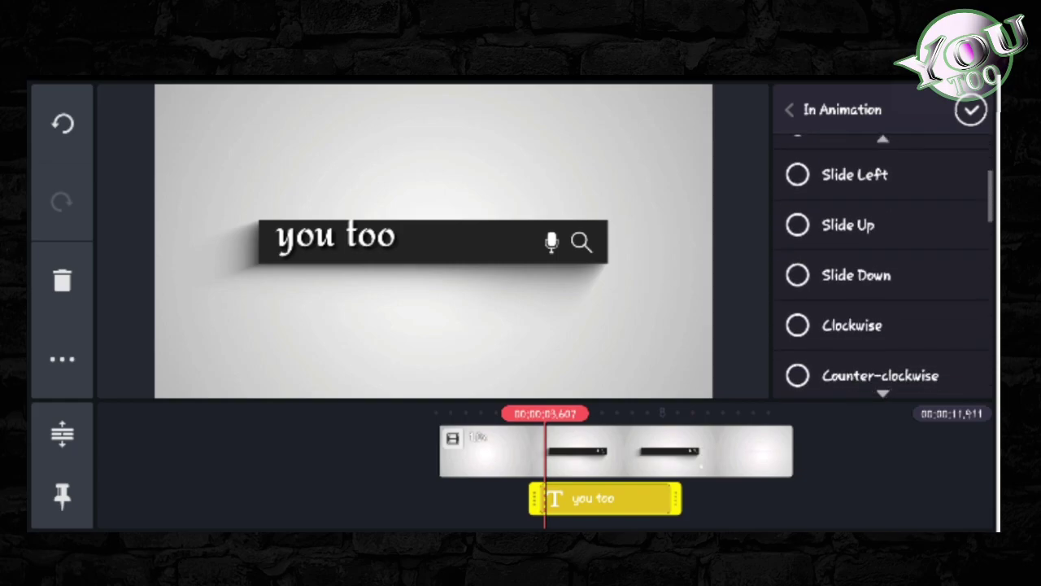
pyautogui.scroll(-4, 885, 260)
pyautogui.scroll(-5, 885, 260)
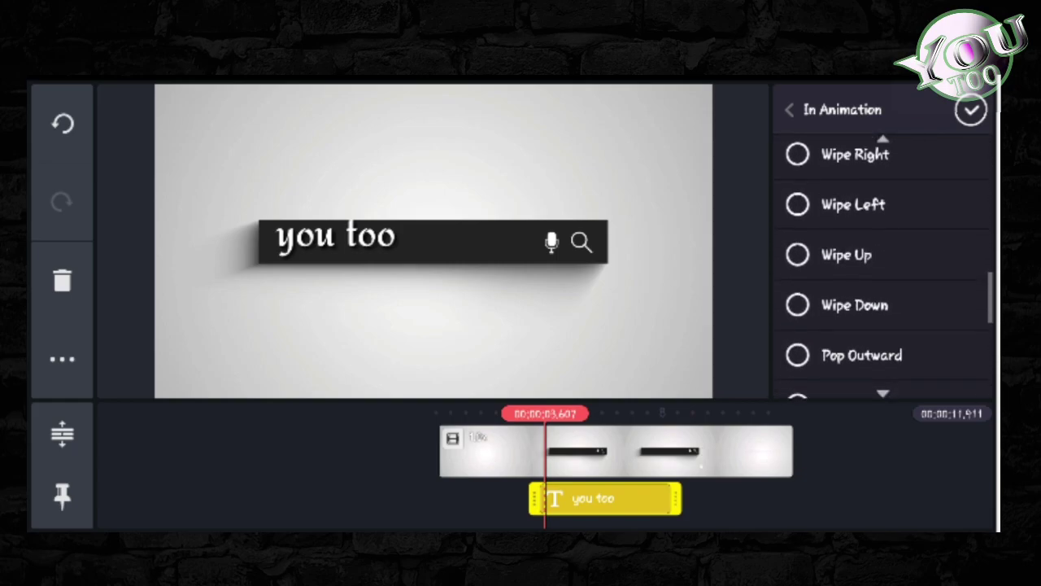
pyautogui.scroll(-2, 885, 260)
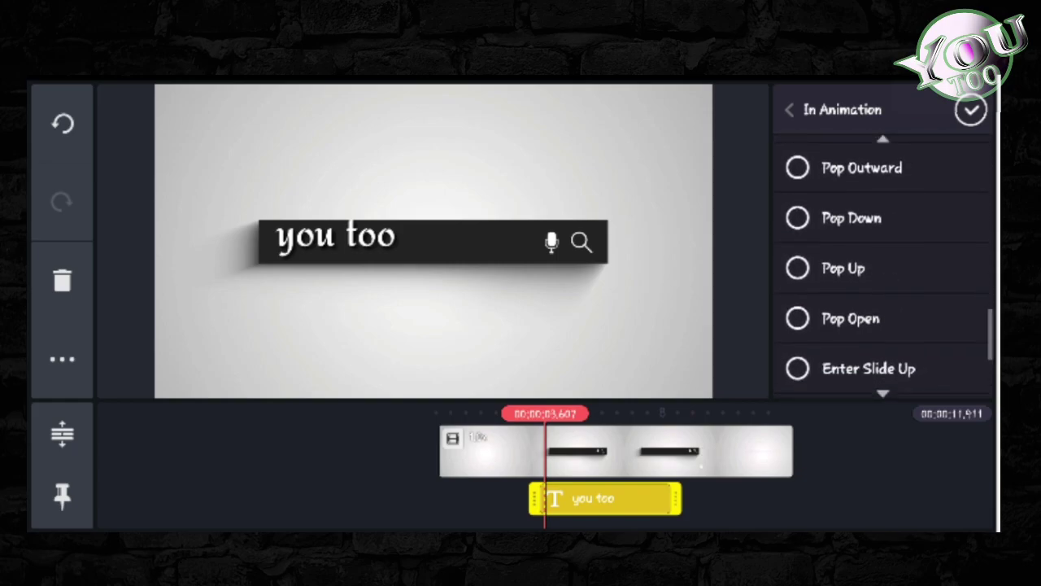
pyautogui.scroll(-2, 885, 260)
pyautogui.scroll(8, 885, 260)
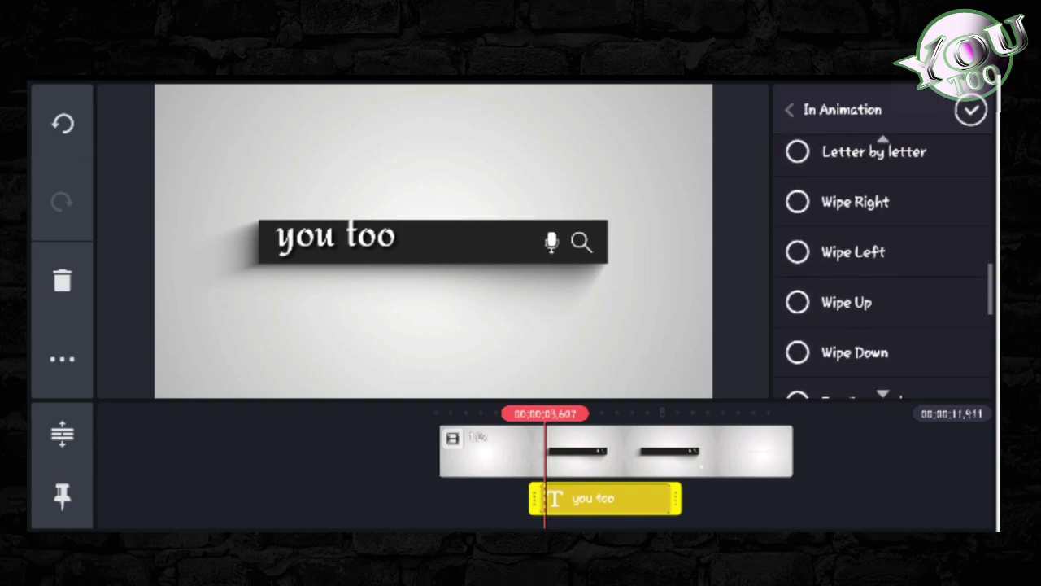
pyautogui.scroll(-2, 886, 260)
pyautogui.click(851, 165)
pyautogui.scroll(-1, 885, 244)
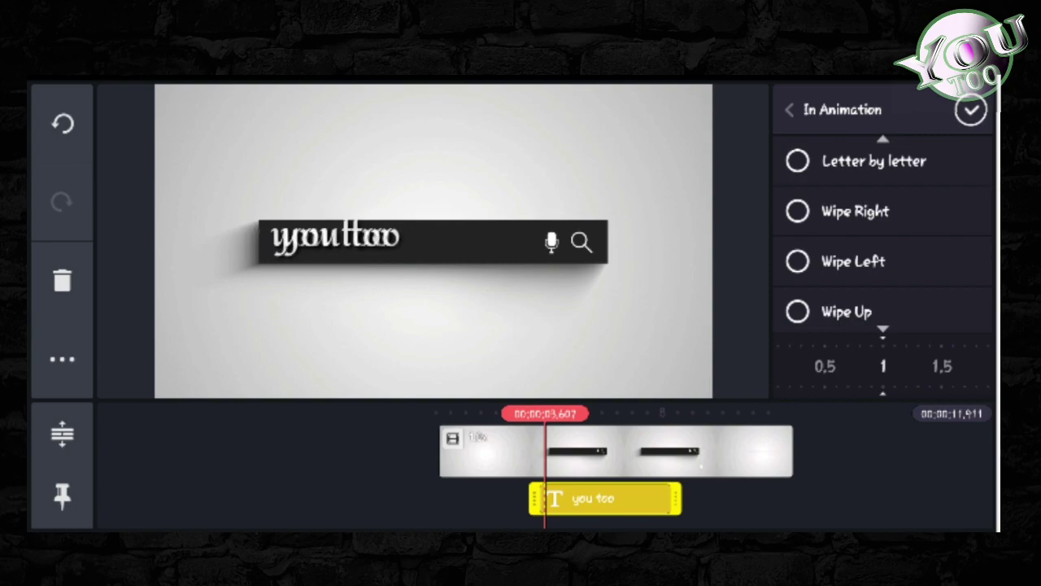
pyautogui.click(854, 211)
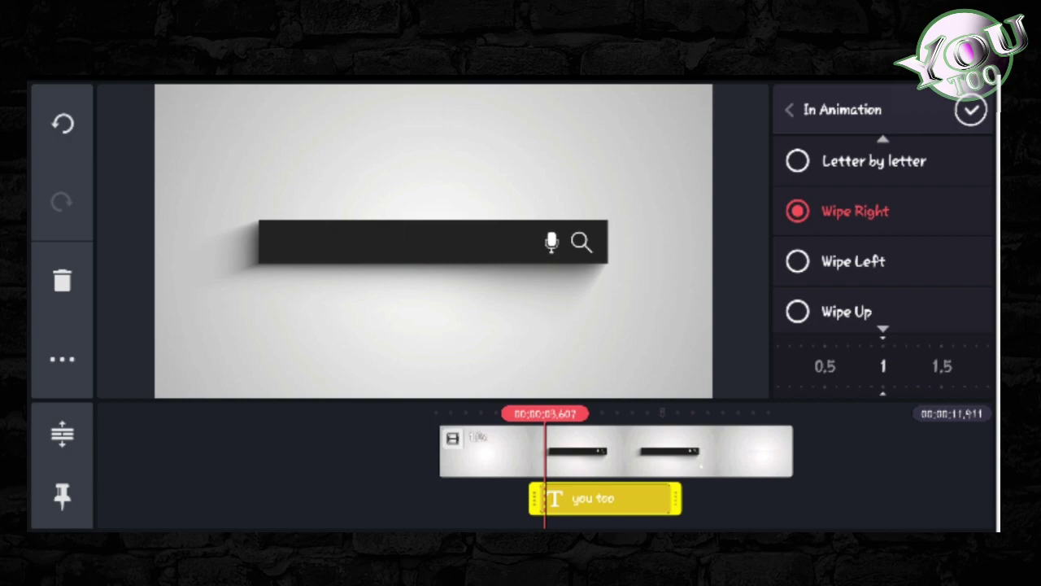
pyautogui.click(971, 110)
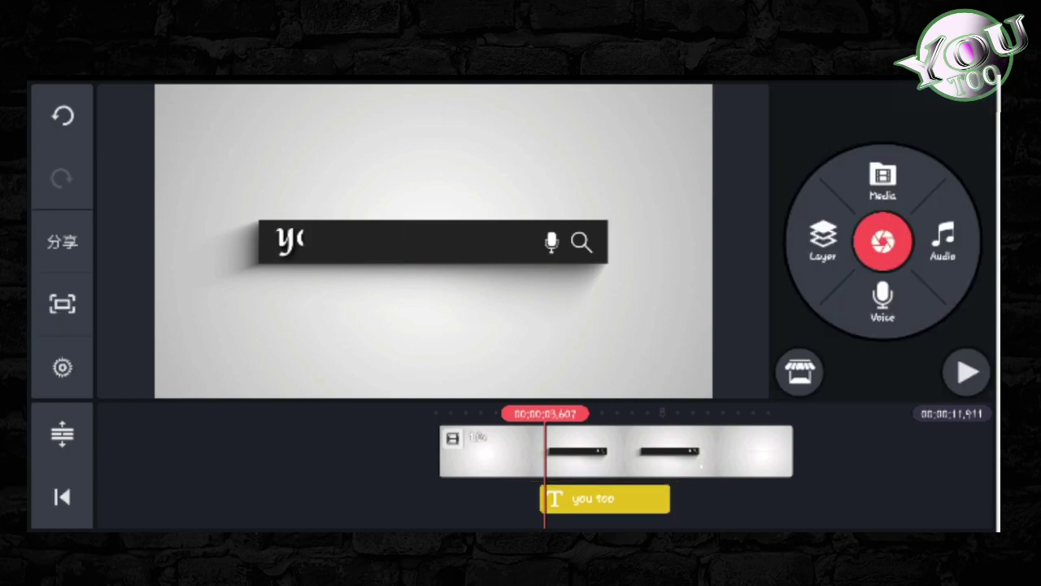
# Step: Play the project from the start to check how the "you too" text wipes into the search bar
pyautogui.hscroll(-3, 616, 452)
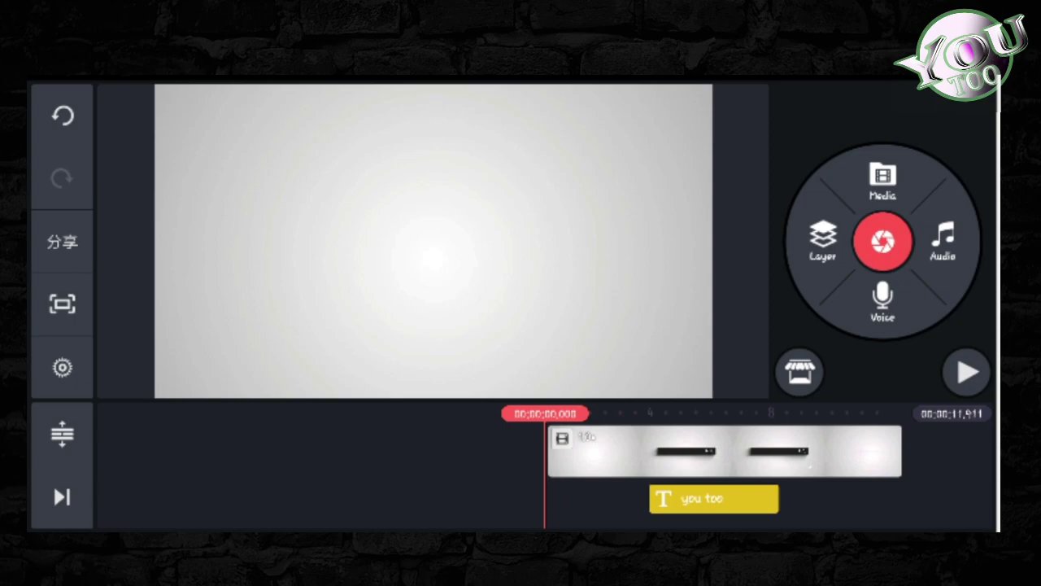
pyautogui.click(966, 372)
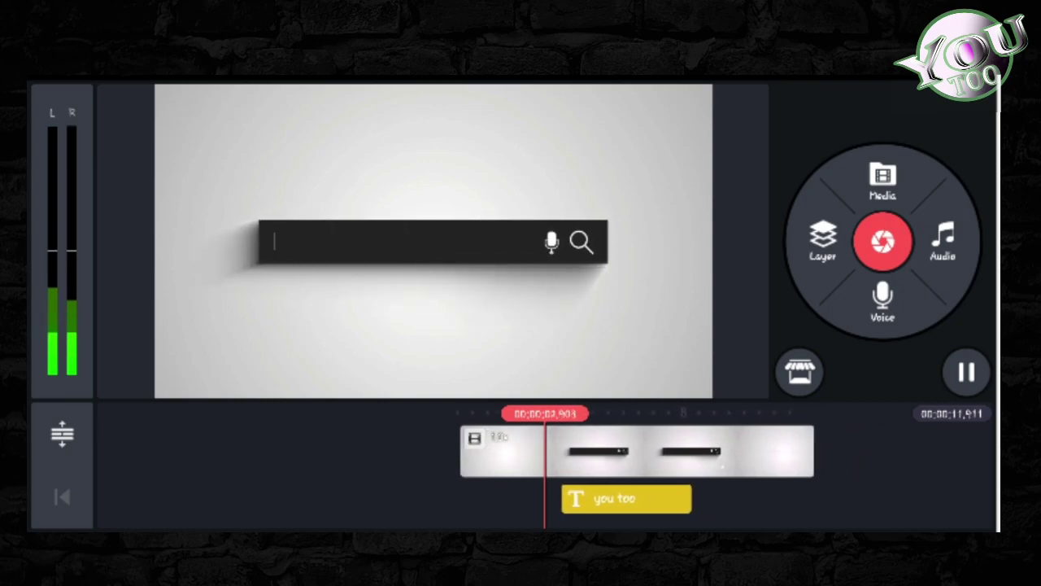
pyautogui.click(966, 372)
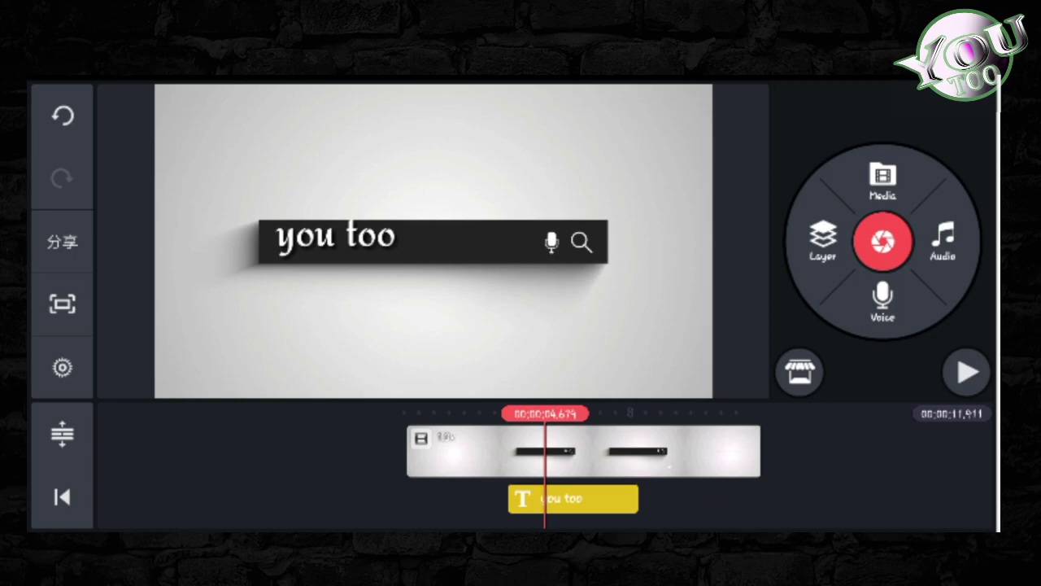
# Step: Split the search template video clip at about 4.36 s, where the "you too" text is fully written
pyautogui.moveTo(583, 451); pyautogui.dragTo(623, 451)
pyautogui.click(967, 372)
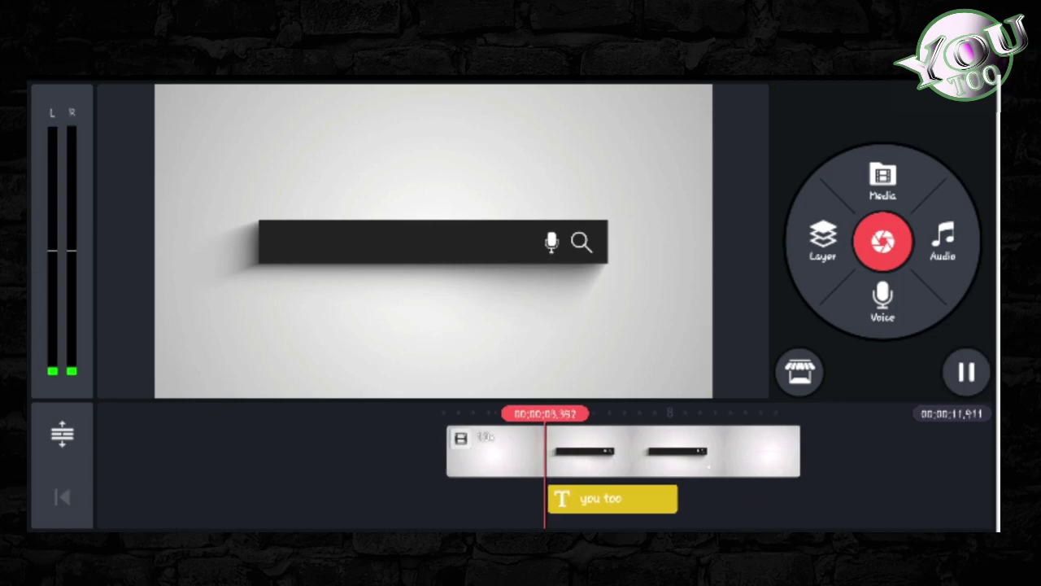
pyautogui.click(967, 372)
pyautogui.click(966, 371)
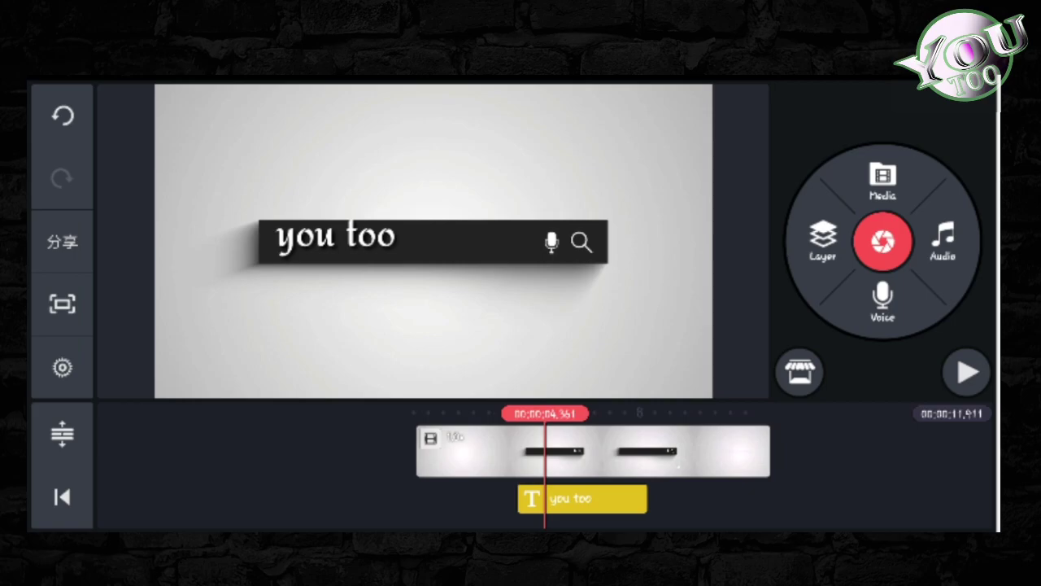
pyautogui.click(593, 451)
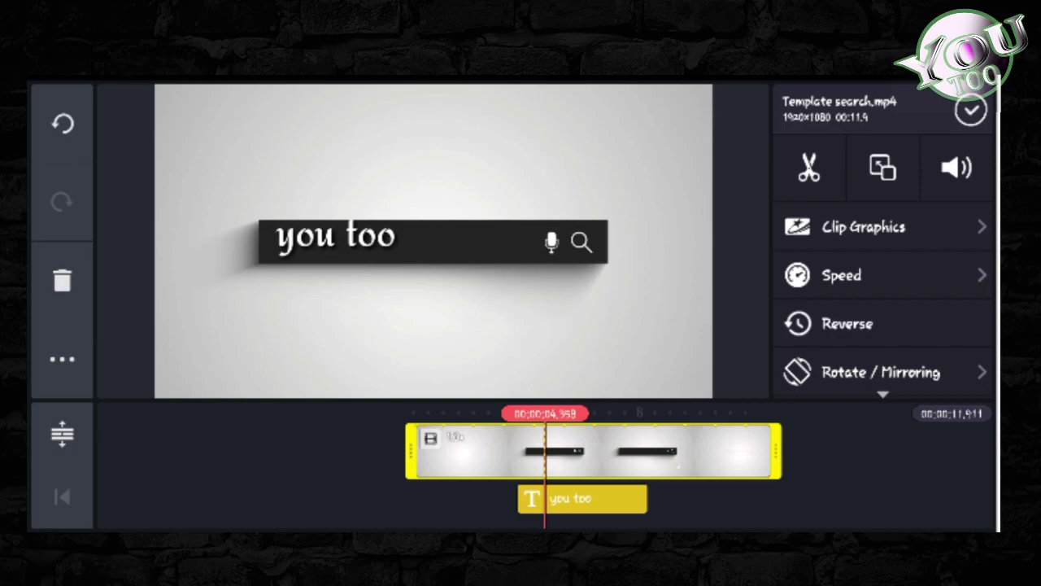
pyautogui.click(809, 168)
pyautogui.click(877, 257)
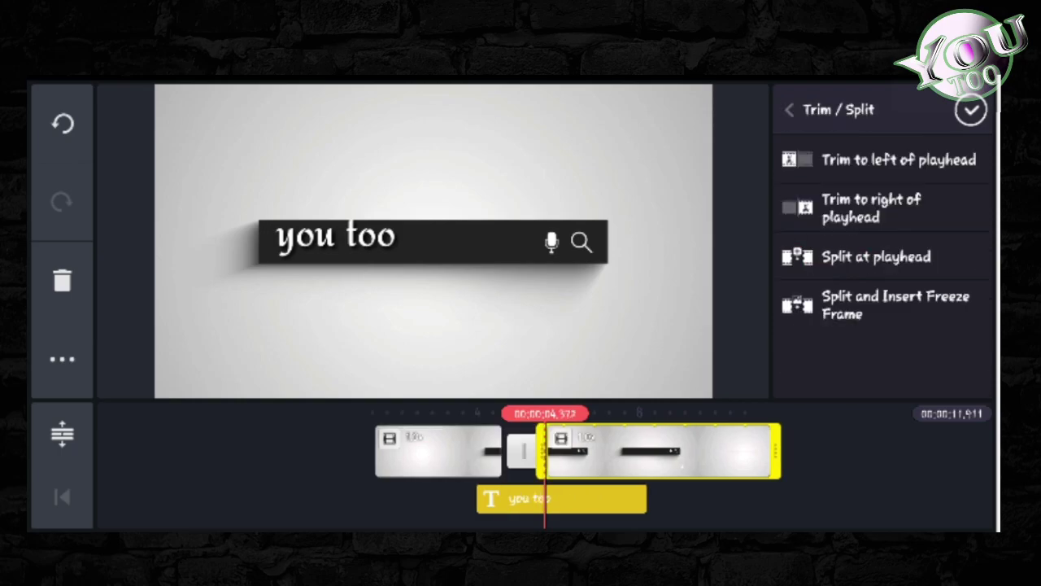
pyautogui.click(971, 110)
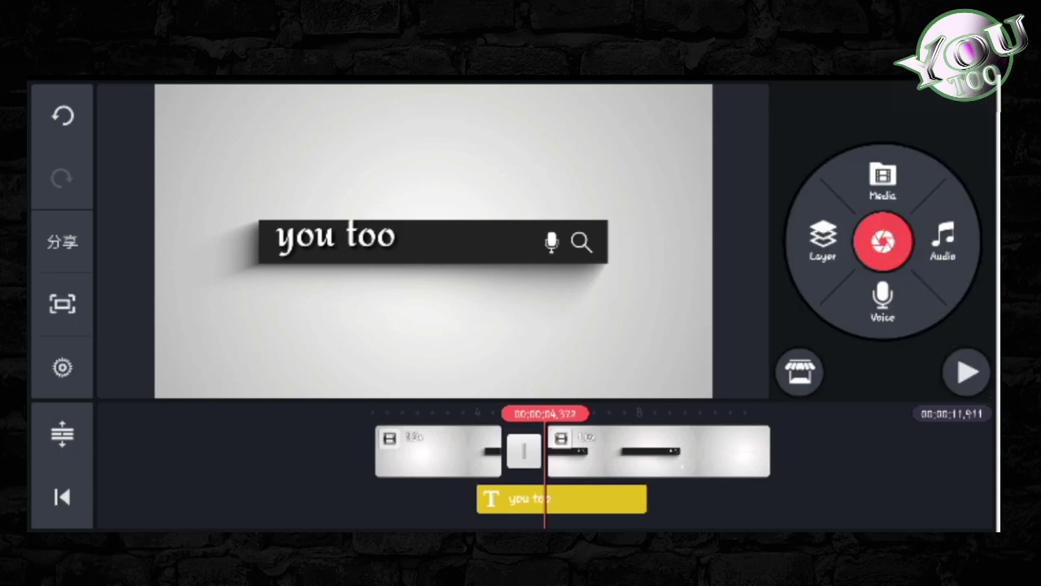
# Step: Play the second part of the split clip to find when the hand pointer enters the picture
pyautogui.click(968, 372)
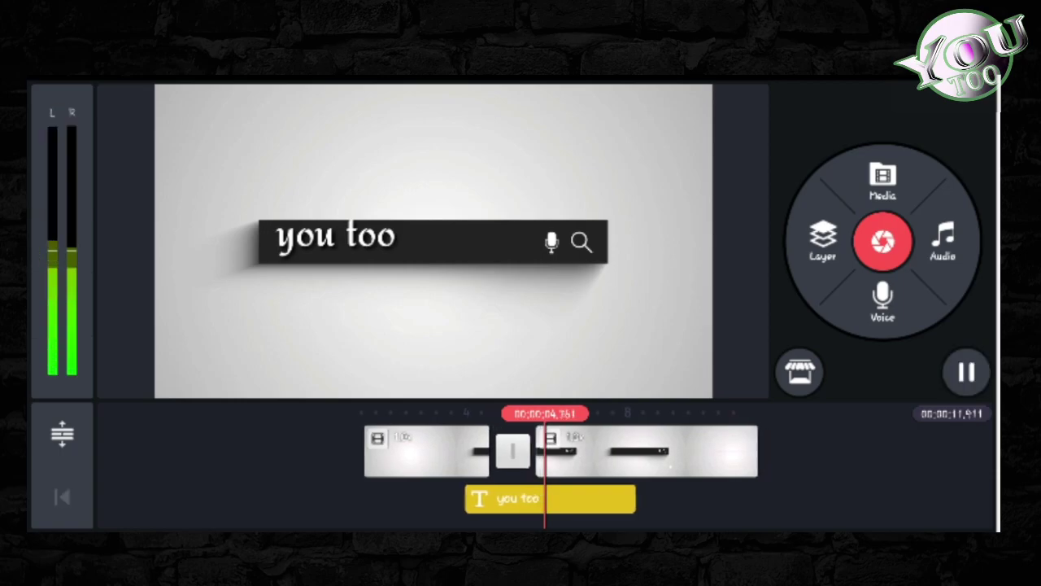
pyautogui.click(596, 285)
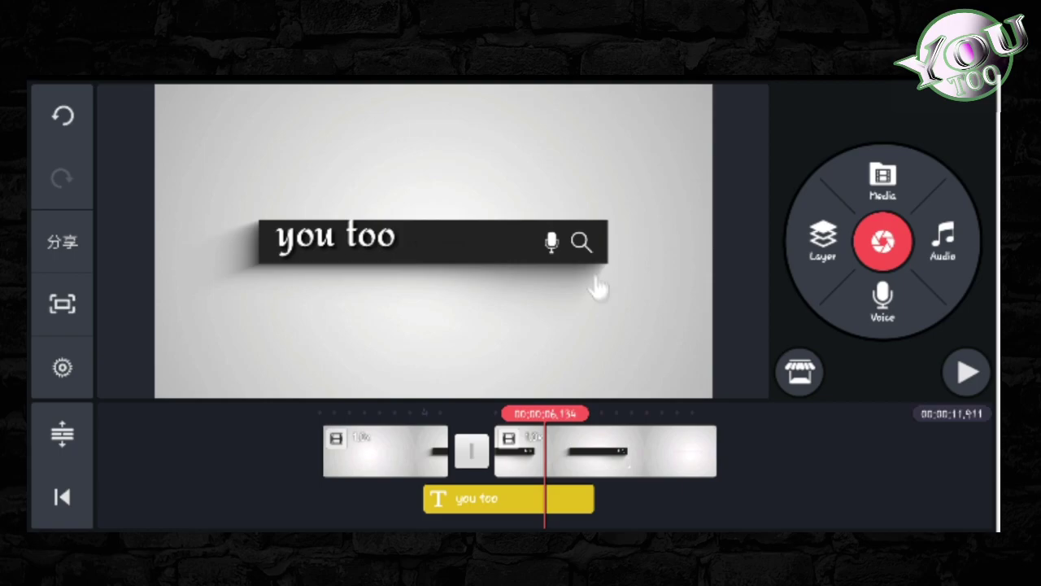
pyautogui.hscroll(-2, 544, 456)
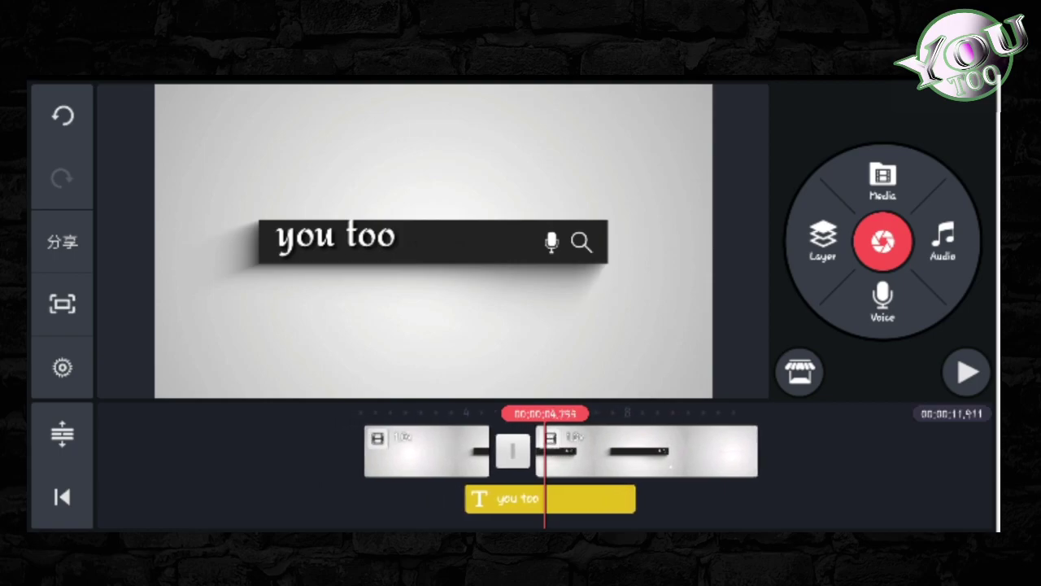
# Step: Trim off the beginning of the second clip up to about 5.67 s, just before the hand pointer enters
pyautogui.click(967, 371)
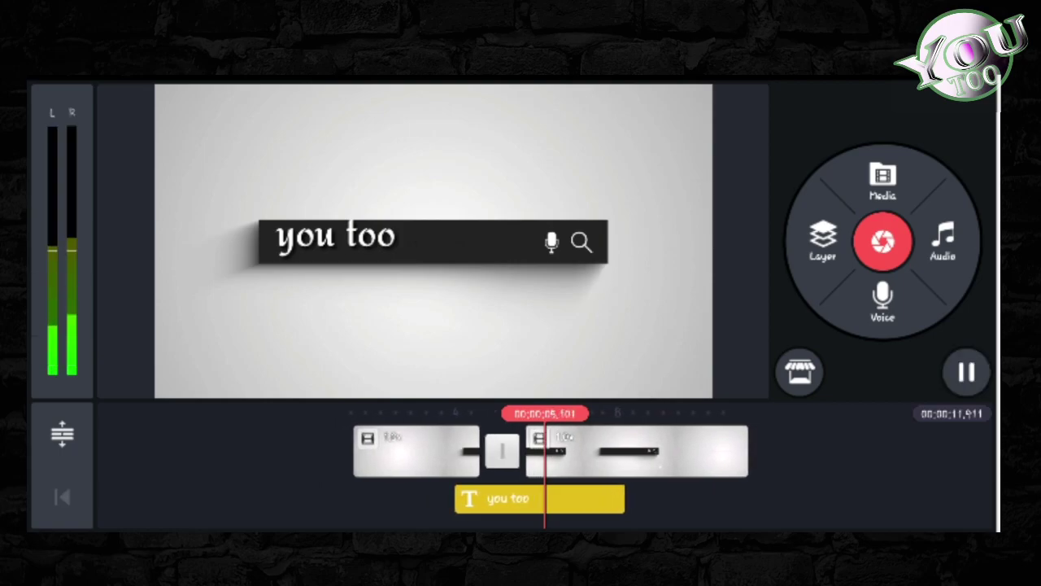
pyautogui.click(968, 372)
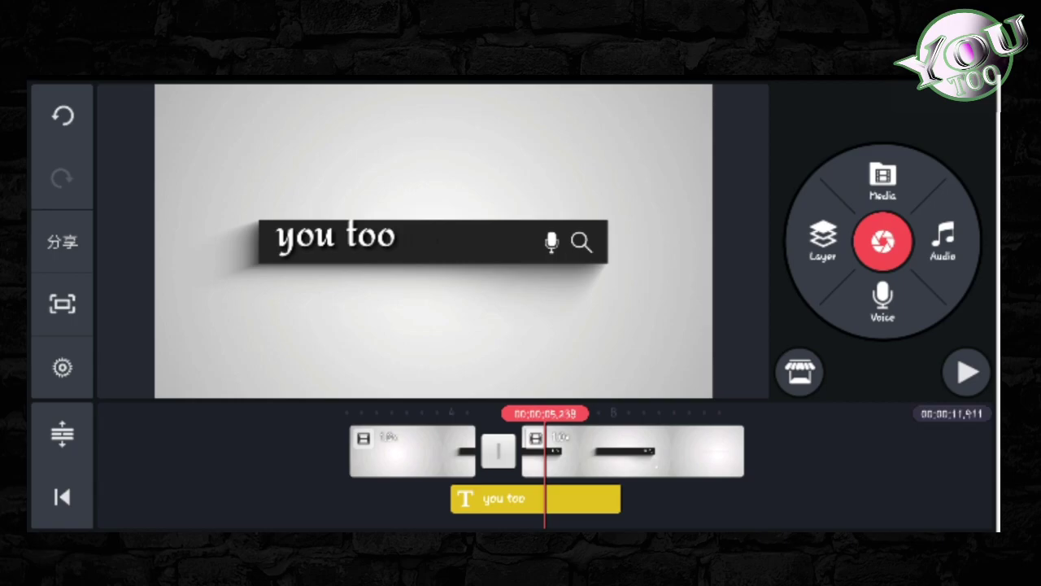
pyautogui.click(966, 371)
pyautogui.click(967, 371)
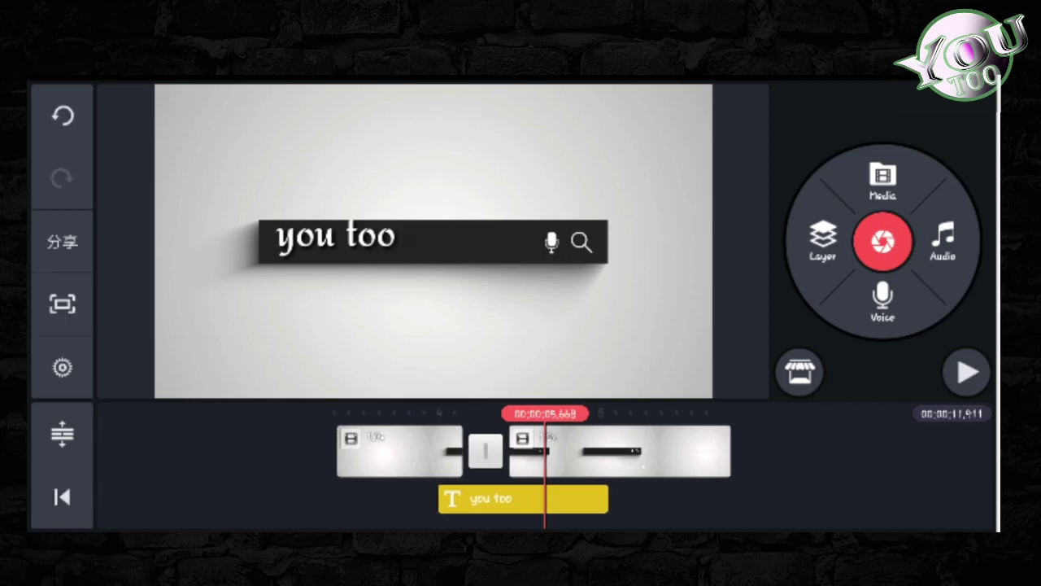
pyautogui.click(967, 371)
pyautogui.click(612, 323)
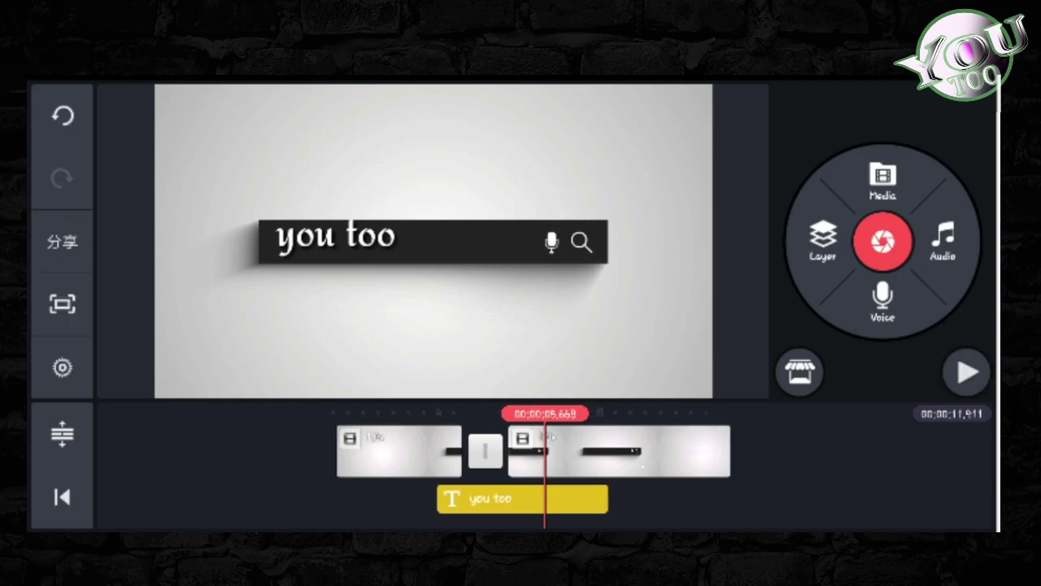
pyautogui.click(618, 452)
pyautogui.click(804, 168)
pyautogui.click(870, 160)
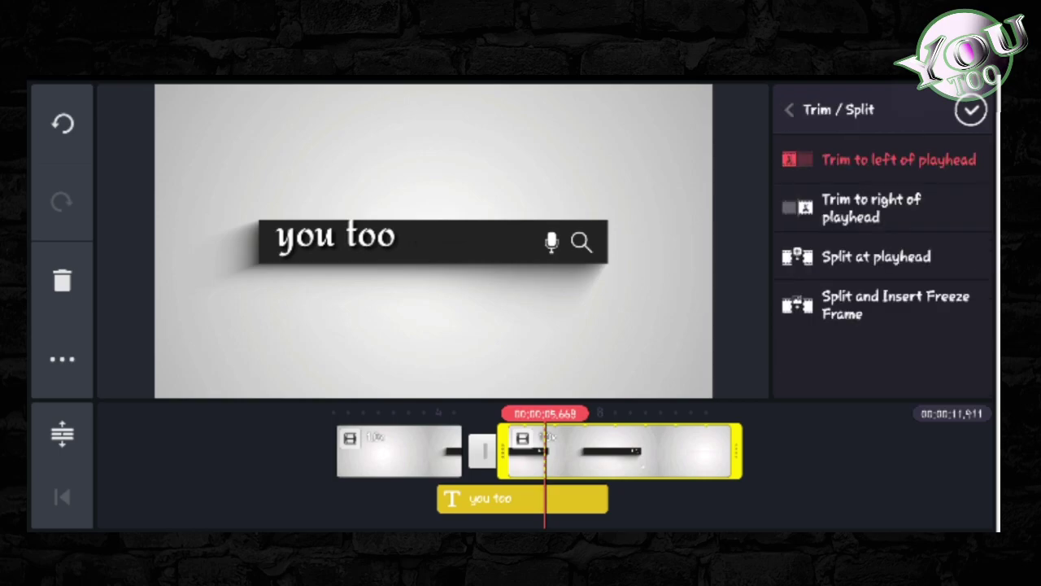
# Step: Play back the trimmed project to check the text wipe and the hand pointer moving to the search icon
pyautogui.click(62, 497)
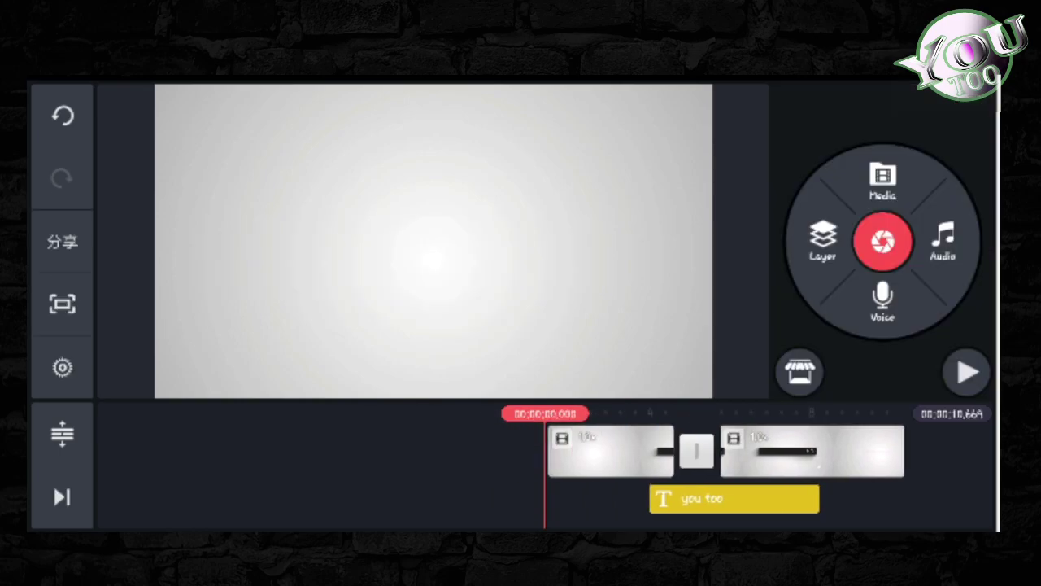
pyautogui.hscroll(2, 545, 452)
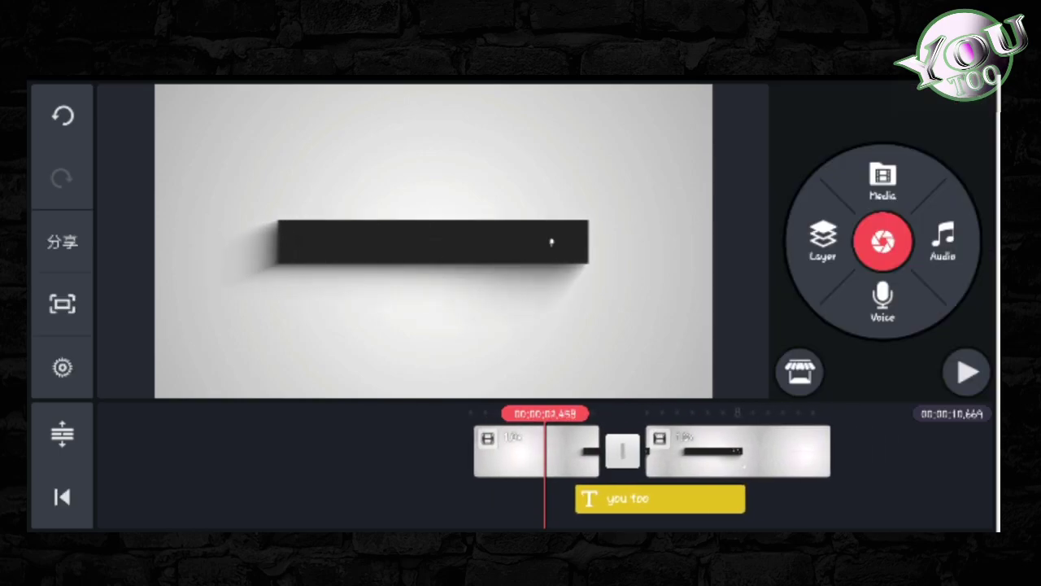
pyautogui.click(966, 372)
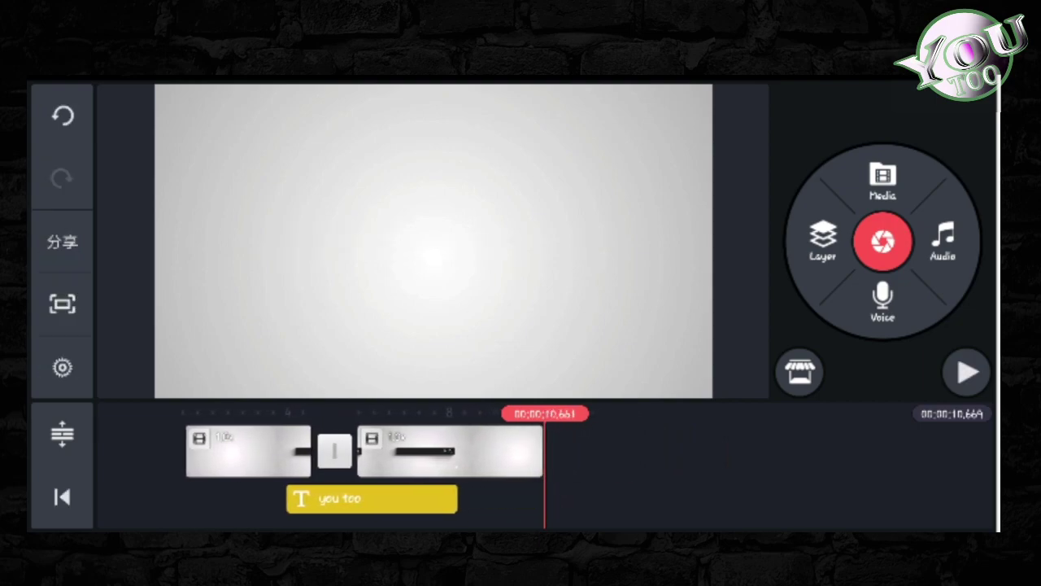
pyautogui.hscroll(-2, 545, 452)
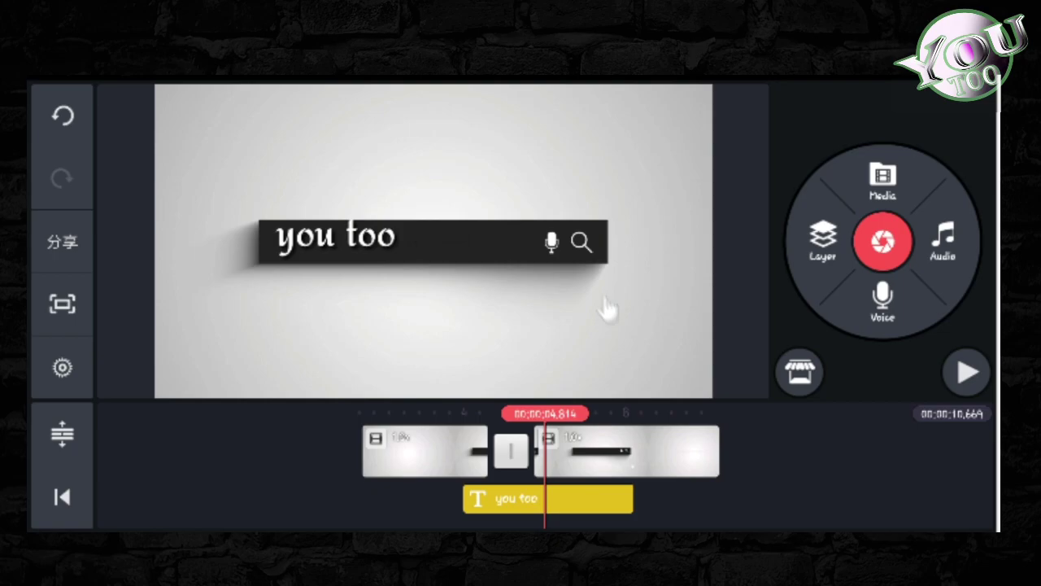
pyautogui.hscroll(-2, 545, 452)
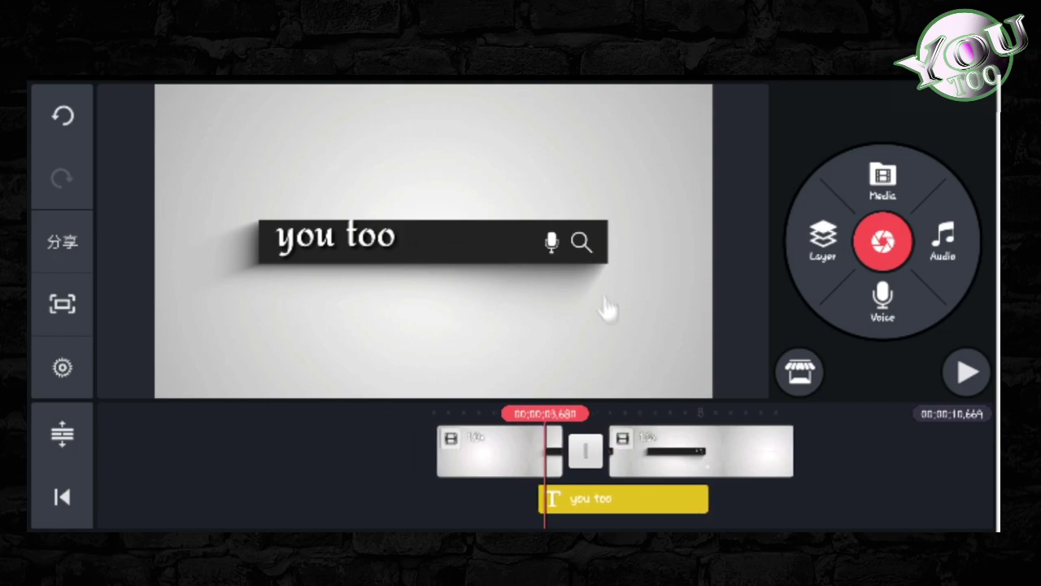
pyautogui.click(966, 372)
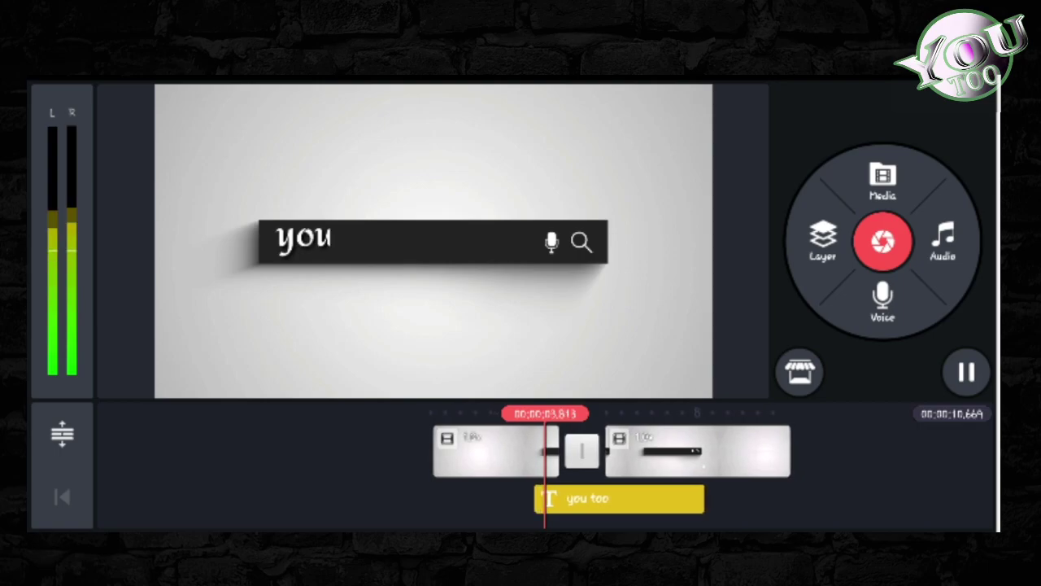
pyautogui.click(967, 372)
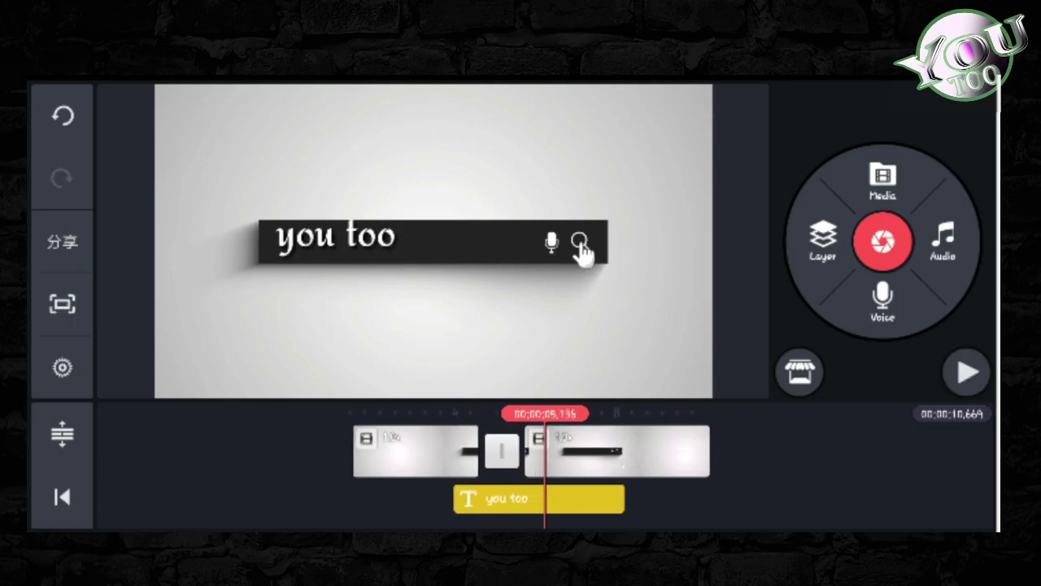
# Step: Trim off the end of the "you too" text layer at about 5.65 s, where the search bar has collapsed to a thin line
pyautogui.click(966, 372)
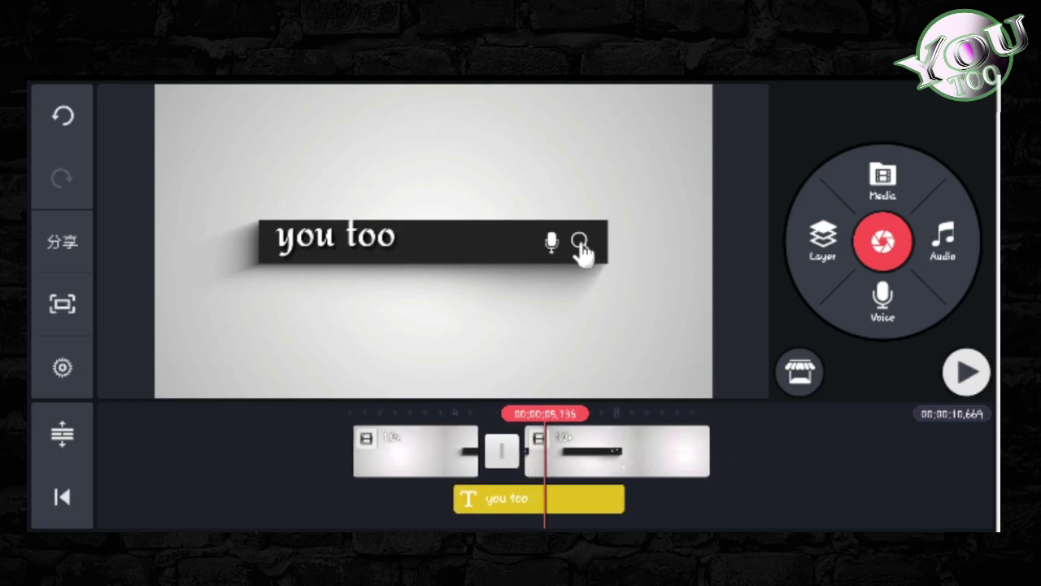
pyautogui.click(966, 371)
pyautogui.click(966, 372)
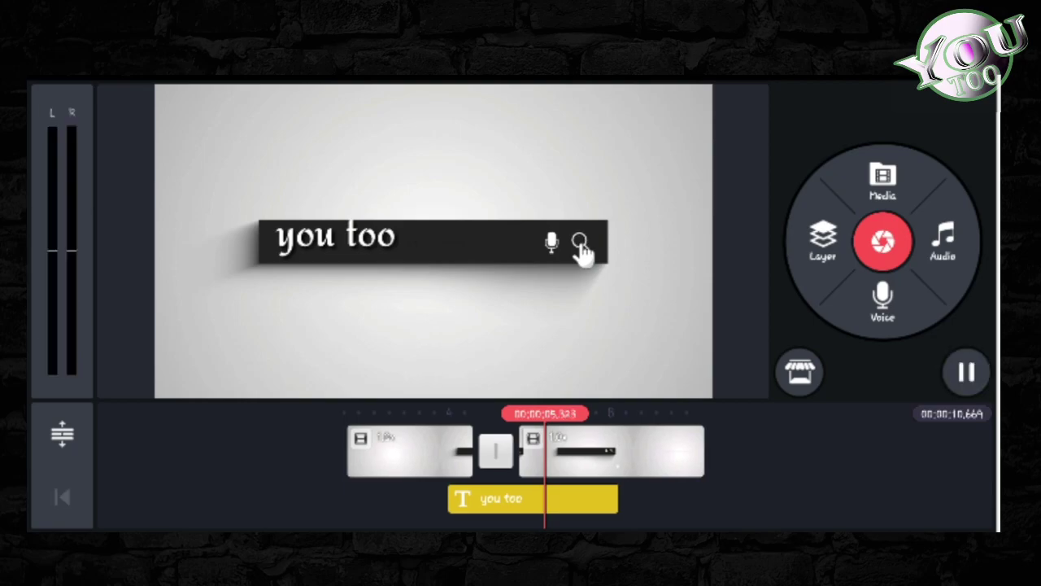
pyautogui.click(967, 372)
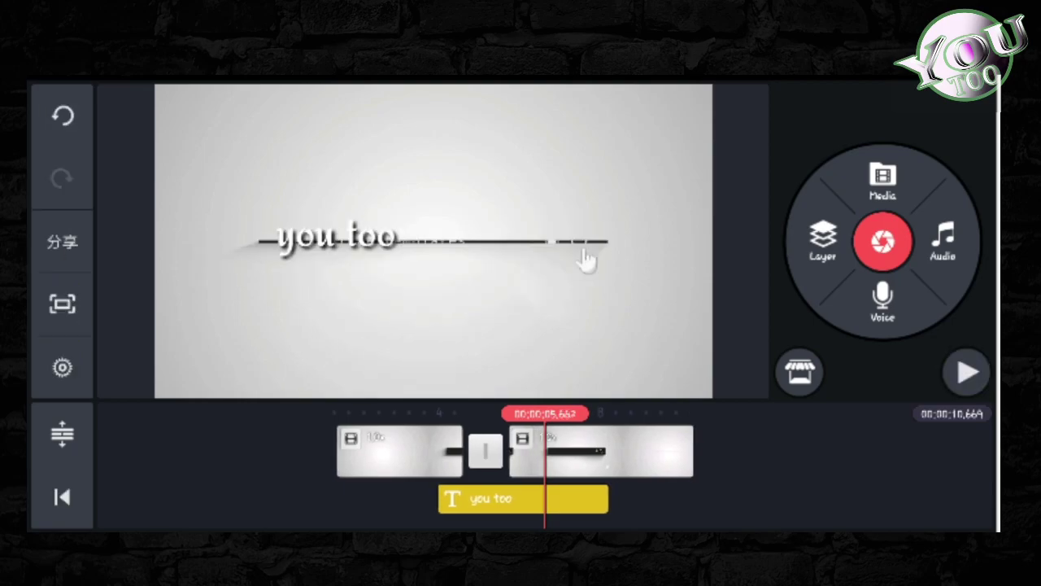
pyautogui.click(523, 499)
pyautogui.click(881, 167)
pyautogui.click(871, 207)
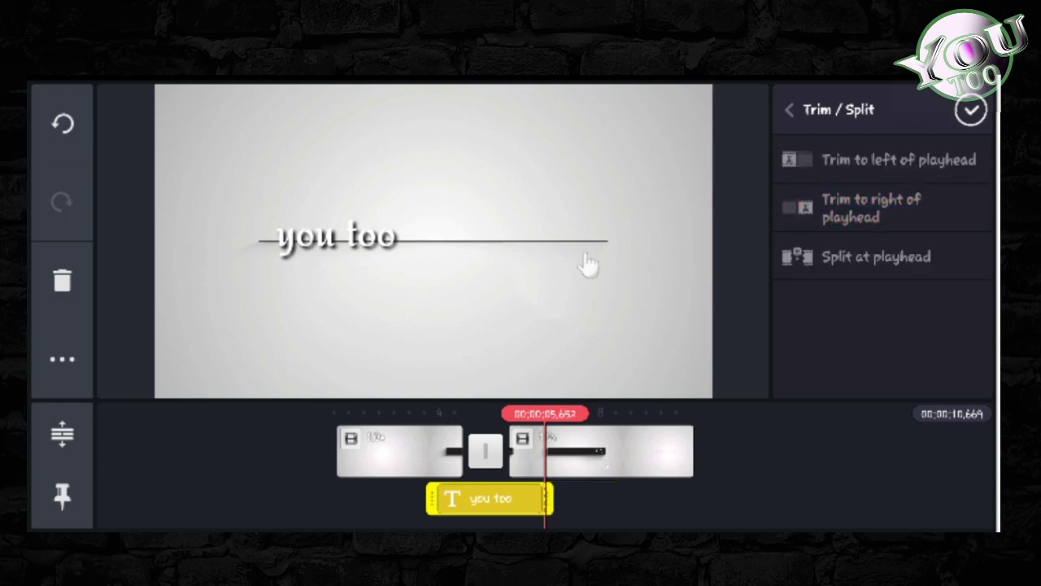
pyautogui.click(971, 109)
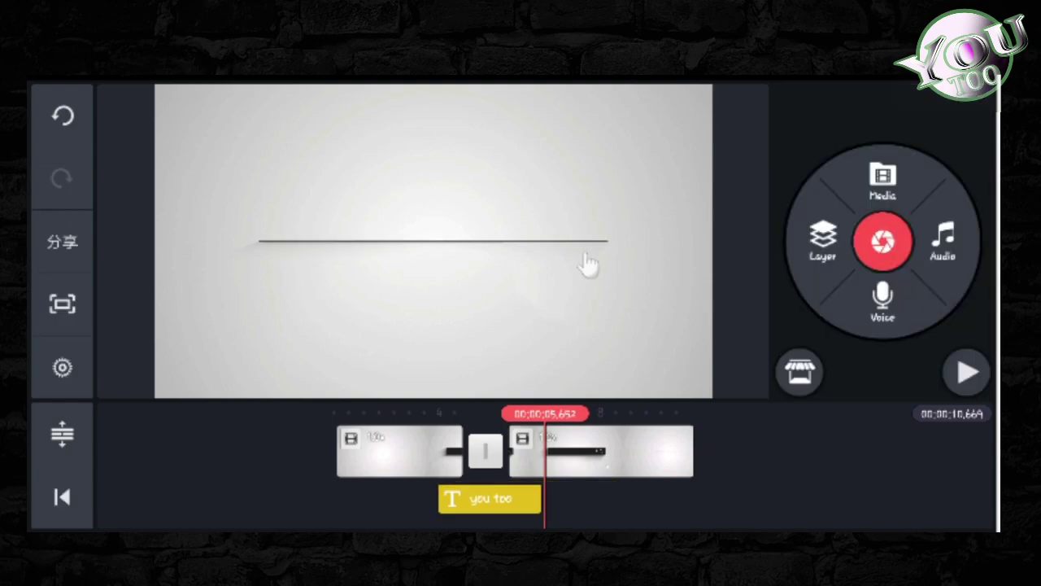
# Step: Apply a Fade out animation to the "you too" text layer
pyautogui.click(587, 259)
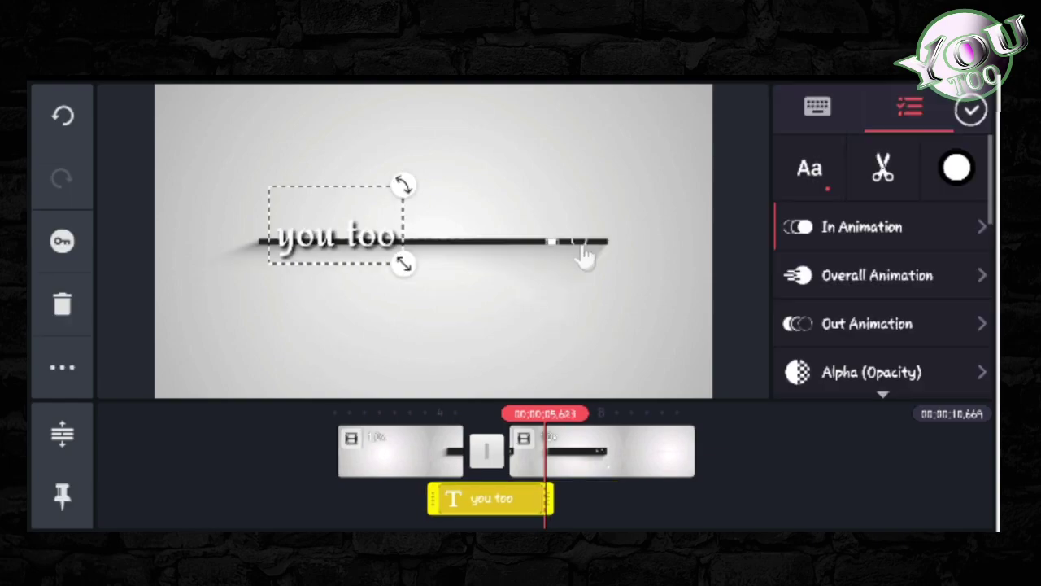
pyautogui.scroll(-1, 883, 300)
pyautogui.click(882, 277)
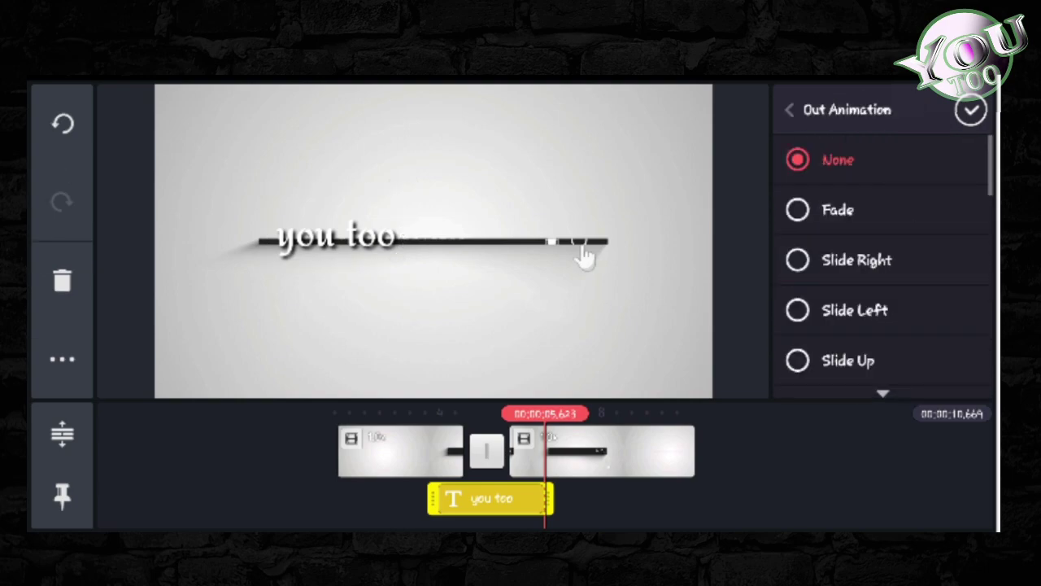
pyautogui.scroll(-5, 883, 269)
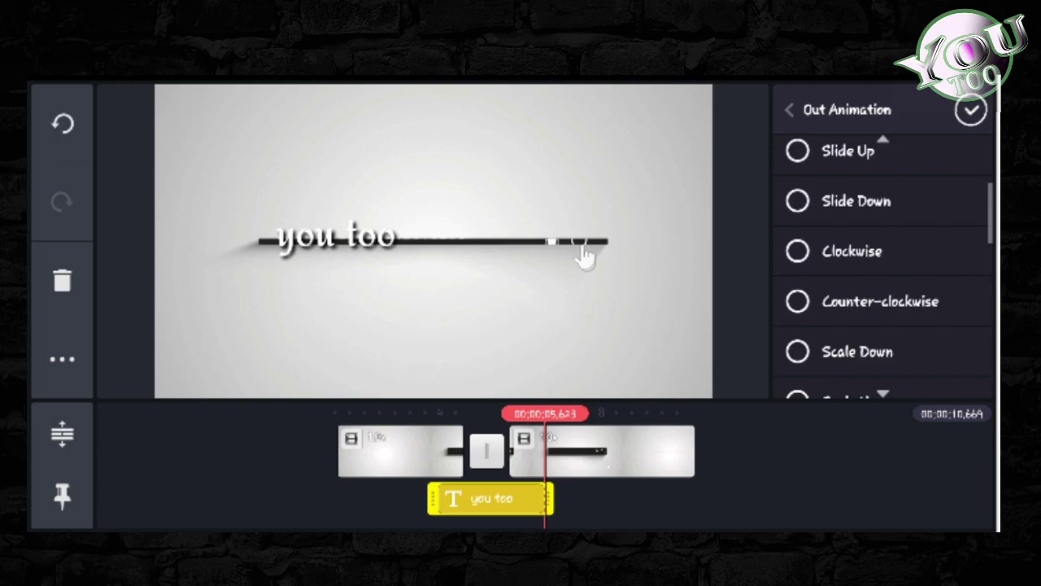
pyautogui.scroll(5, 883, 269)
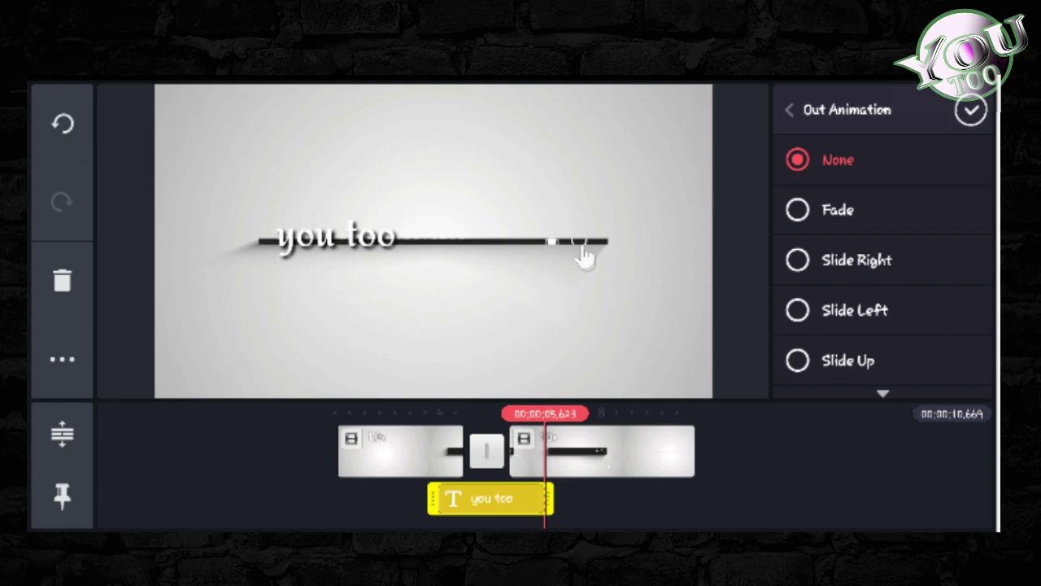
pyautogui.click(838, 210)
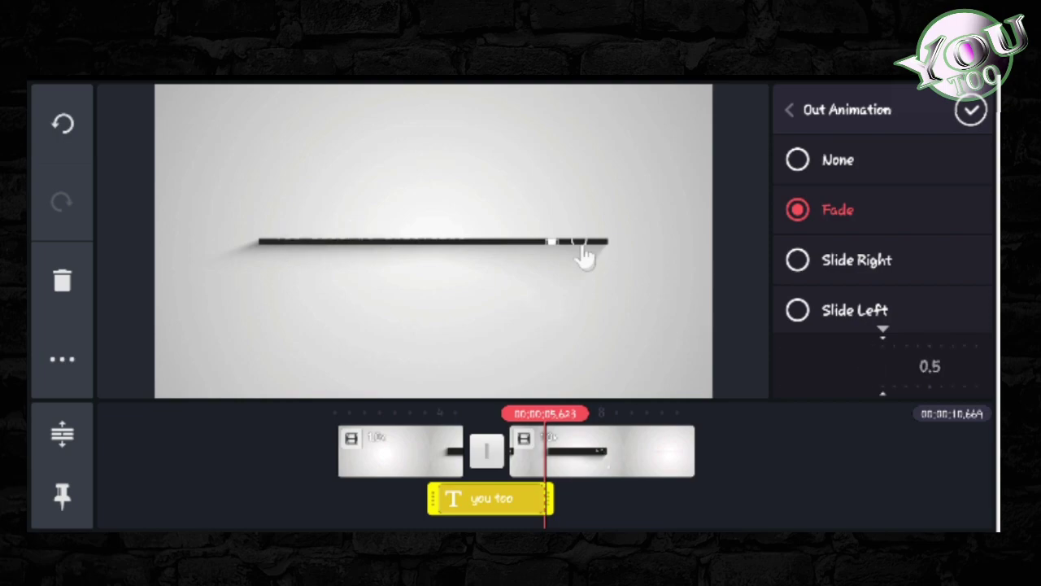
pyautogui.click(971, 110)
# Step: Play back and scrub through the closing of the search bar to check the timing of the text fade-out
pyautogui.moveTo(341, 452); pyautogui.dragTo(530, 452)
pyautogui.click(966, 372)
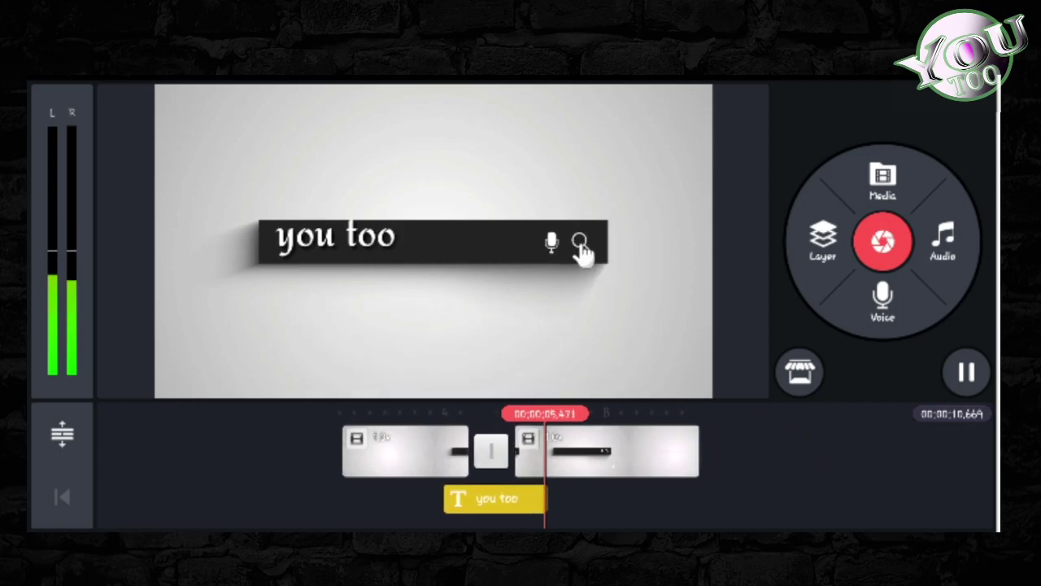
pyautogui.click(967, 371)
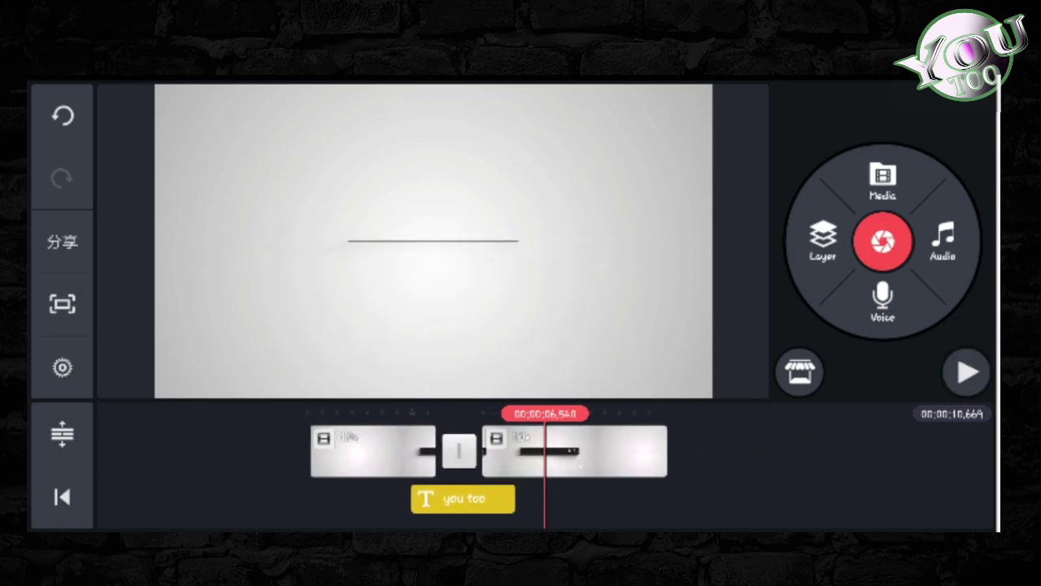
pyautogui.hscroll(-2, 505, 451)
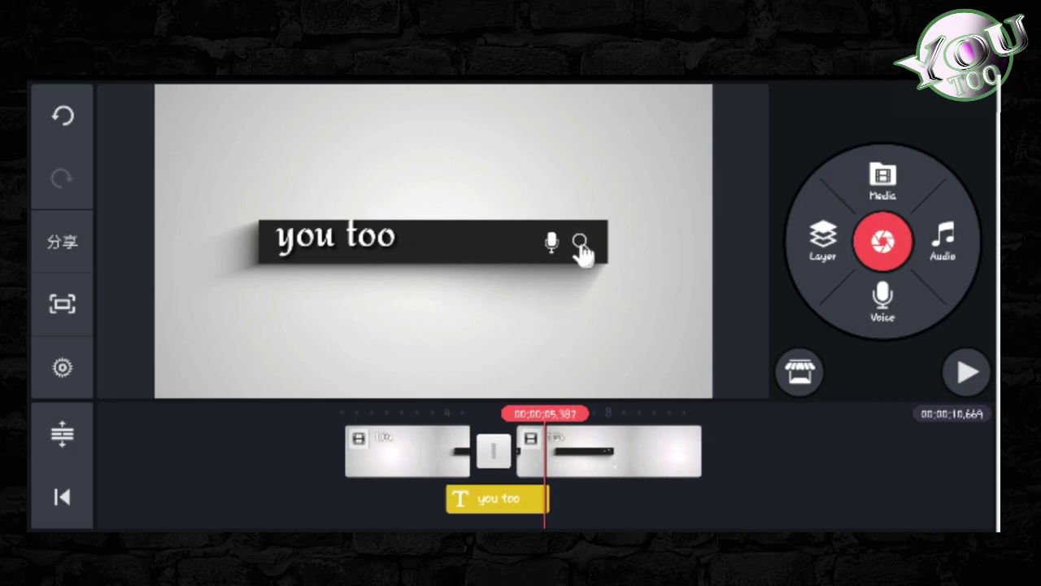
pyautogui.hscroll(1, 520, 452)
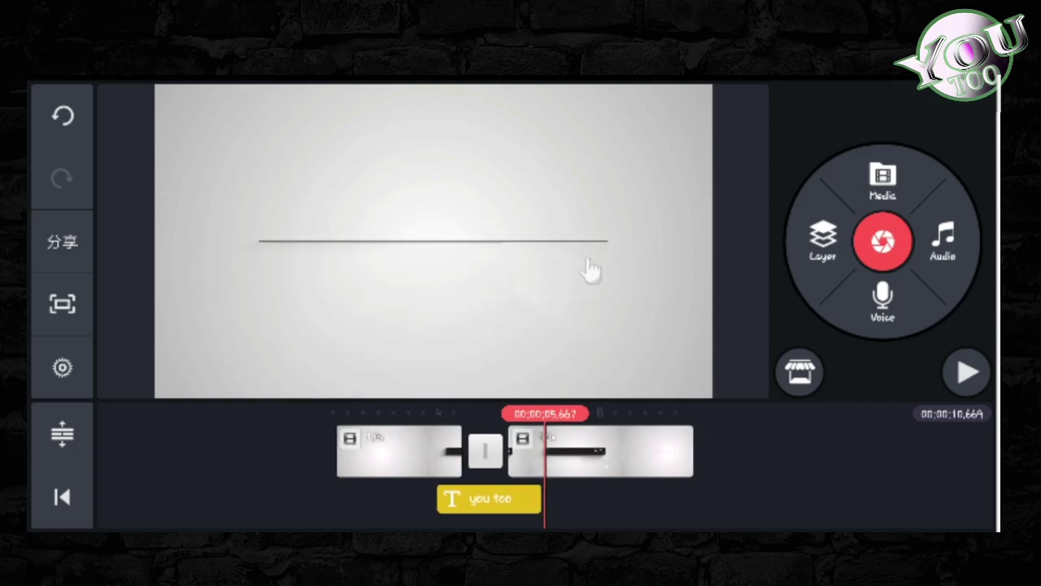
pyautogui.hscroll(-1, 520, 452)
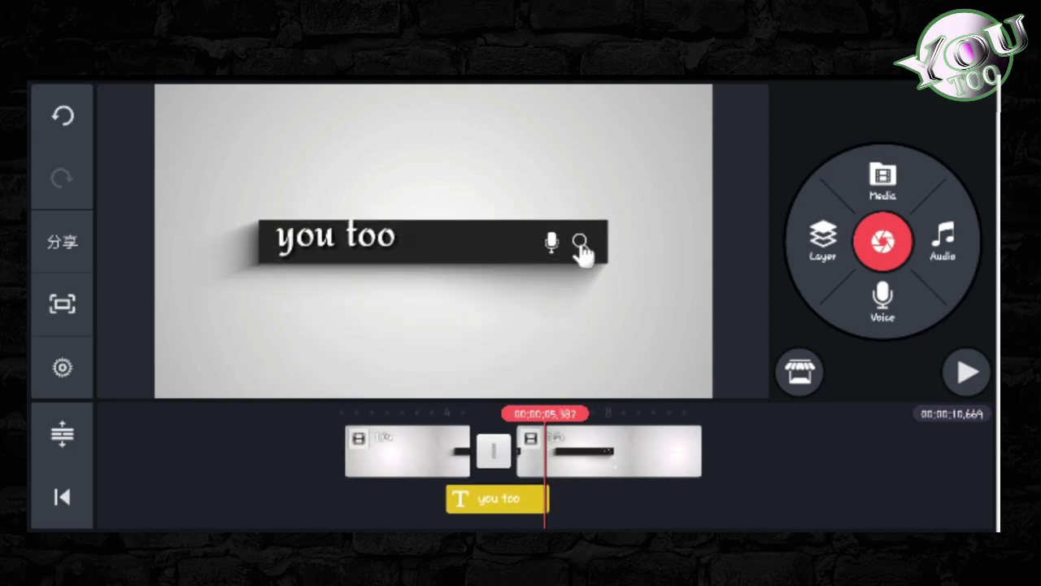
# Step: Trim the end of the "you too" text layer back to about 5.53 s and play back the result
pyautogui.click(497, 498)
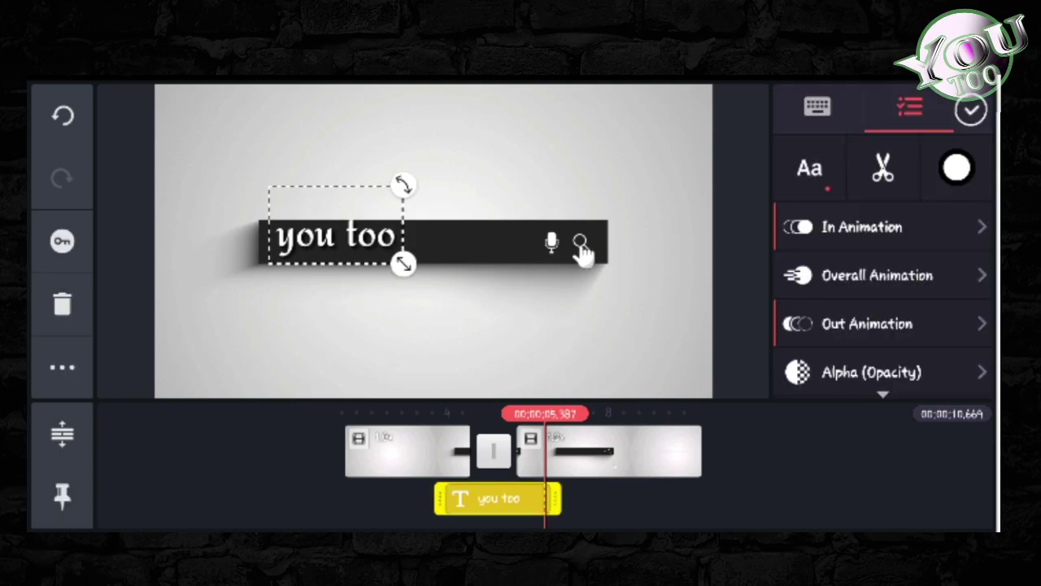
pyautogui.hscroll(1, 521, 452)
pyautogui.hscroll(-1, 521, 452)
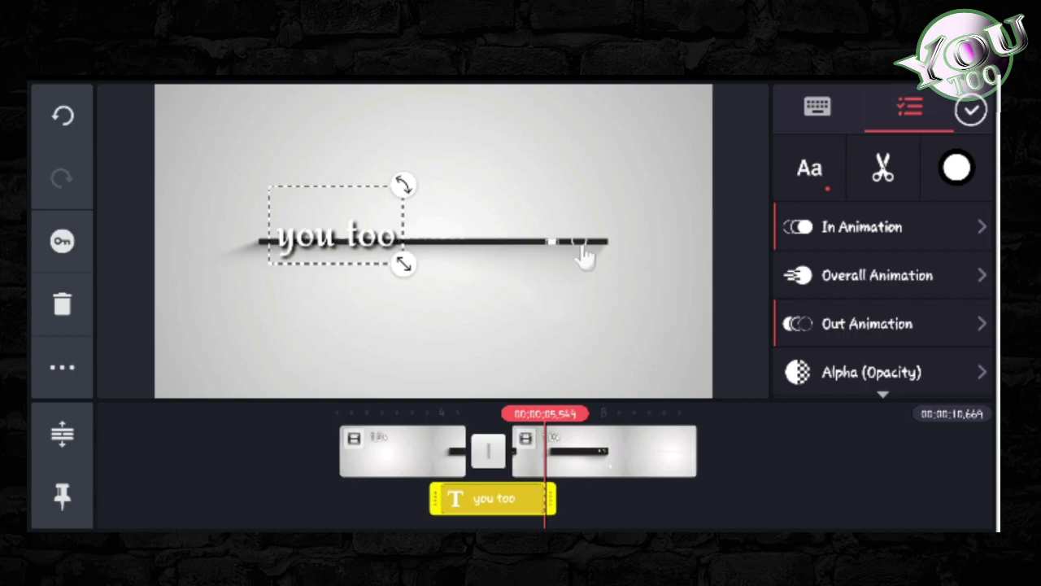
pyautogui.click(882, 168)
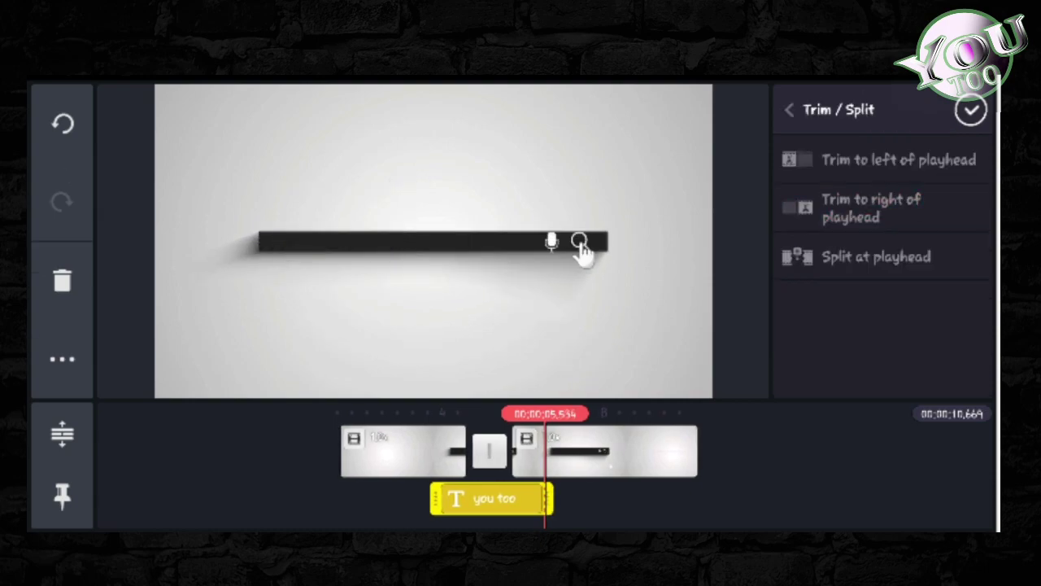
pyautogui.click(970, 110)
pyautogui.click(967, 372)
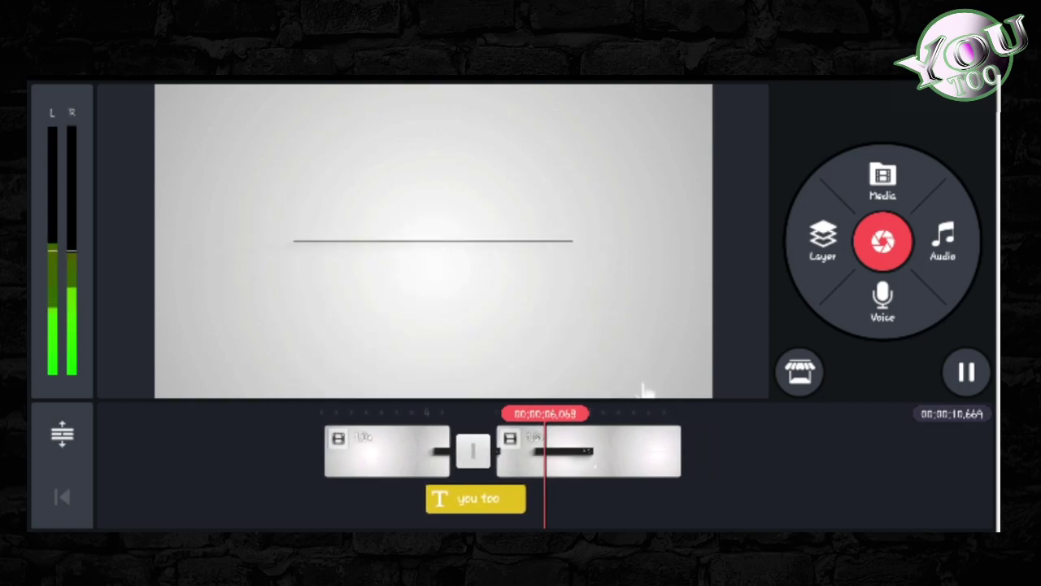
pyautogui.click(967, 371)
# Step: Enlarge the "you too" text slightly and align it inside the search bar at about 4.36 s
pyautogui.moveTo(460, 452); pyautogui.dragTo(531, 452)
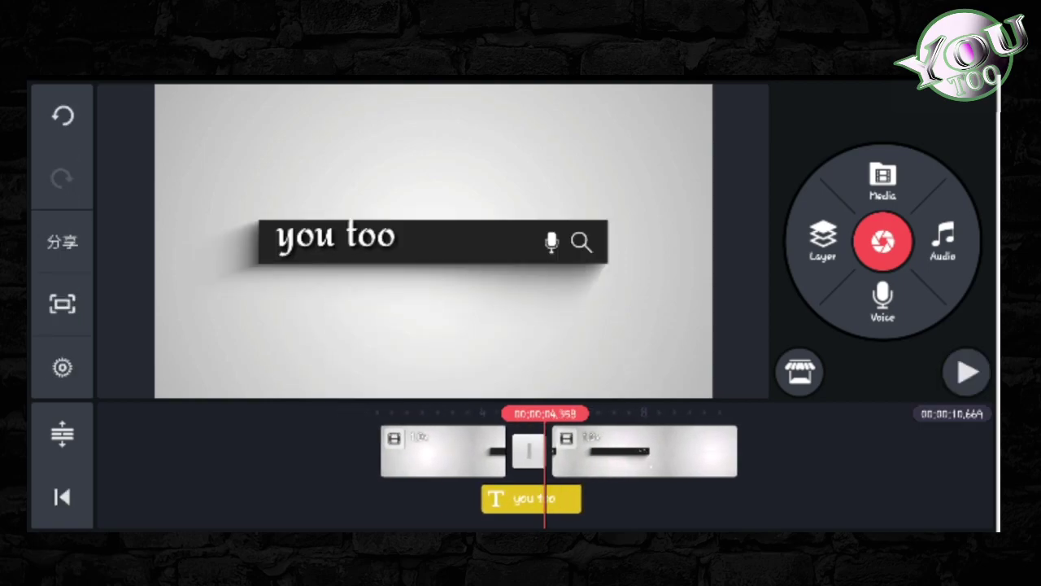
pyautogui.click(531, 497)
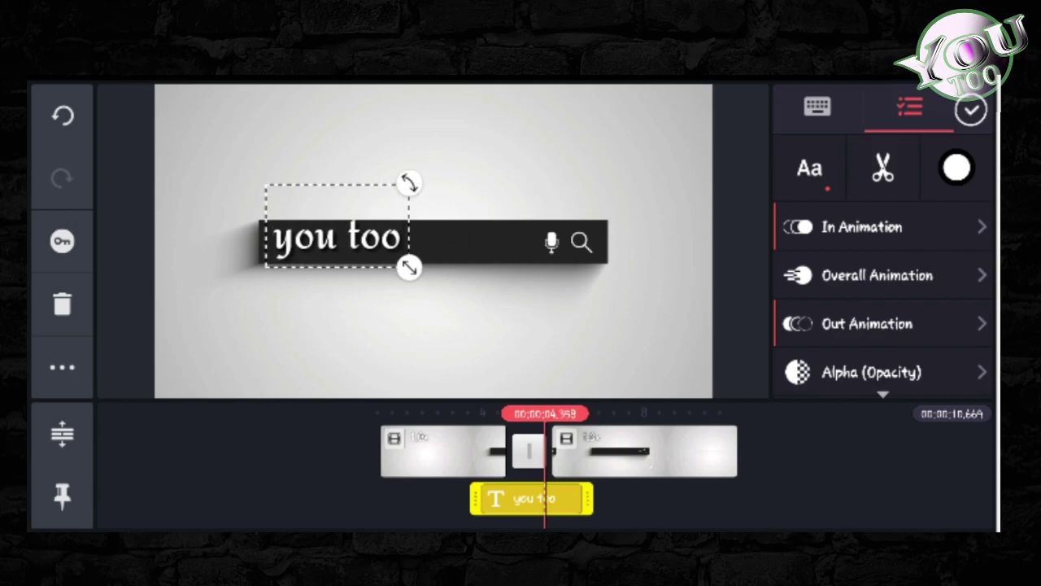
pyautogui.click(971, 109)
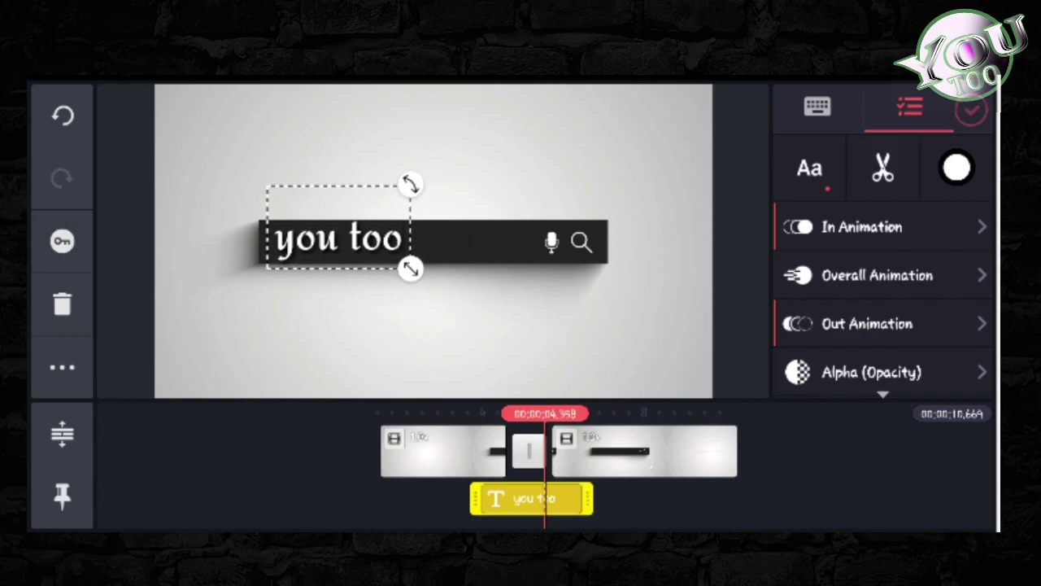
# Step: Play the project from the start to check the enlarged text and its fade-out with the collapsing search bar
pyautogui.click(63, 497)
pyautogui.click(966, 372)
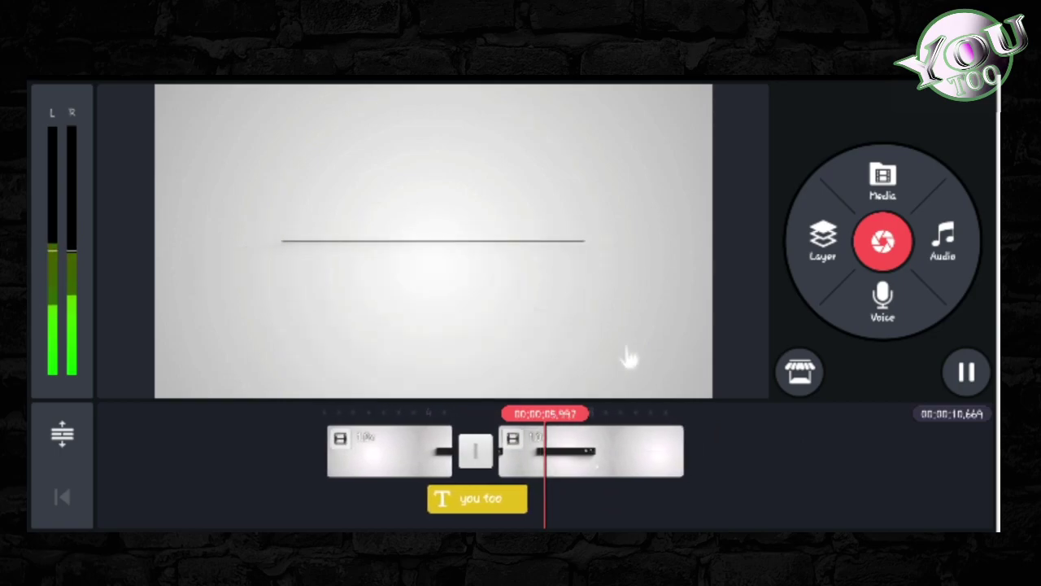
pyautogui.click(966, 372)
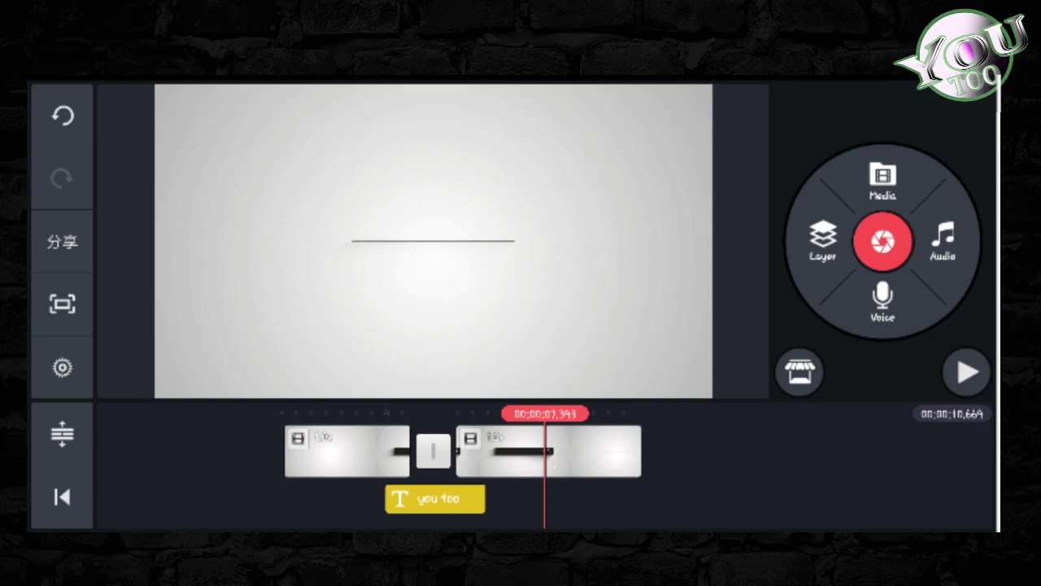
pyautogui.hscroll(-4, 529, 456)
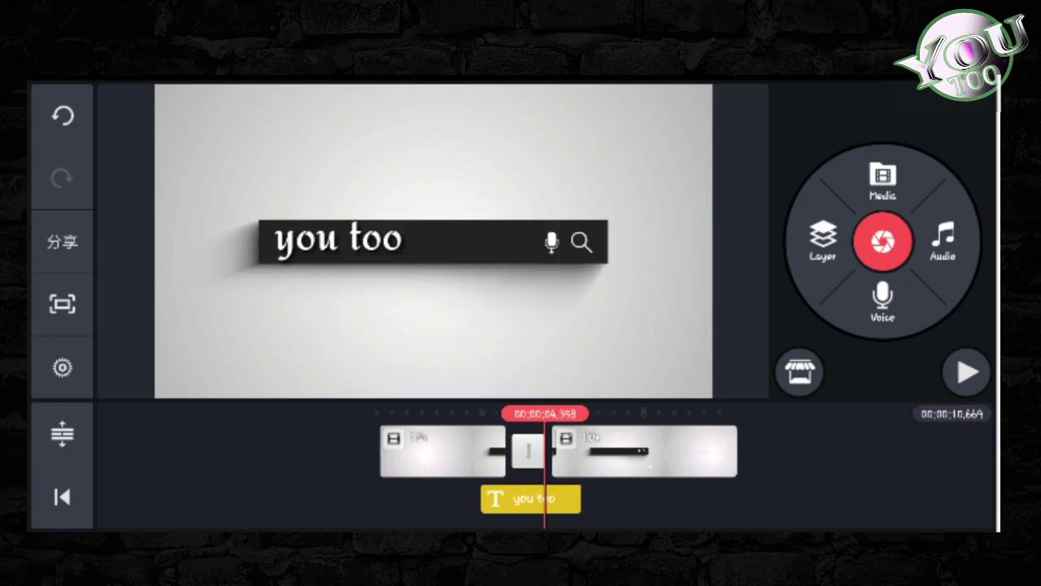
# Step: Add the red play-button image 20191005_154359.png as a layer at about 6.31 s, shrink it and centre it just above the thin line
pyautogui.click(966, 372)
pyautogui.click(823, 241)
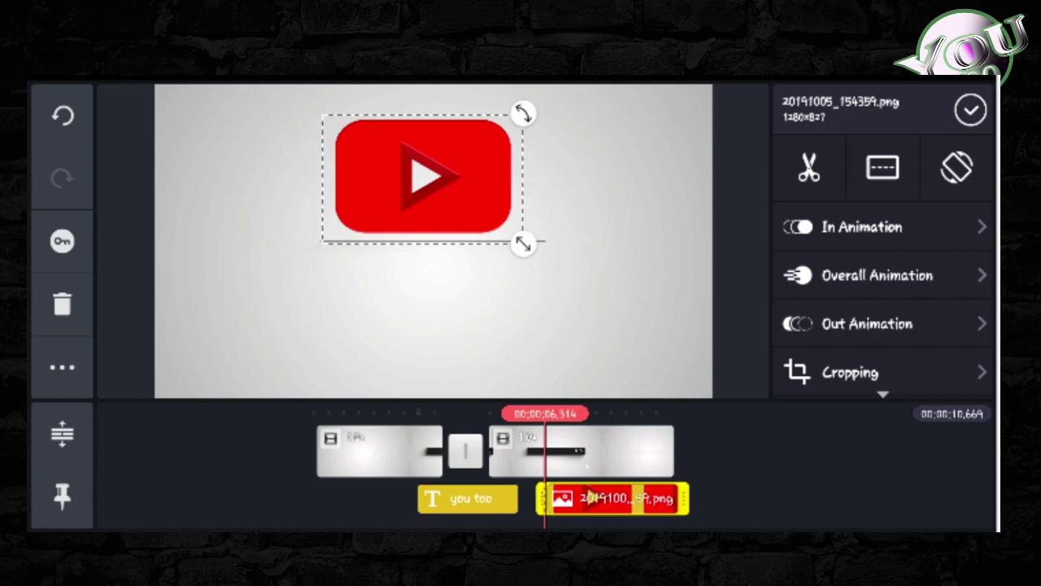
pyautogui.moveTo(524, 243); pyautogui.dragTo(488, 219)
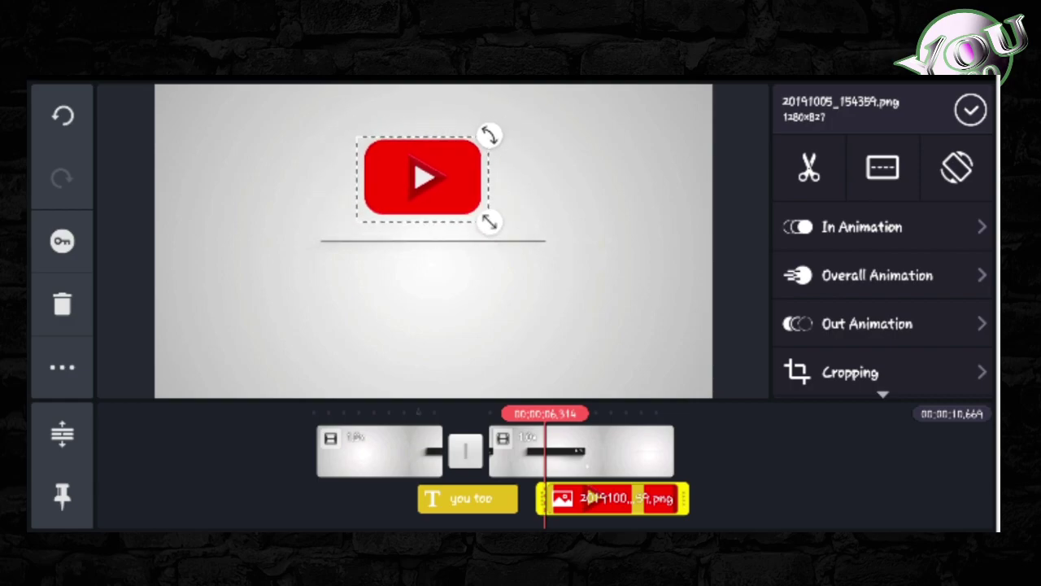
pyautogui.moveTo(423, 178); pyautogui.dragTo(433, 199)
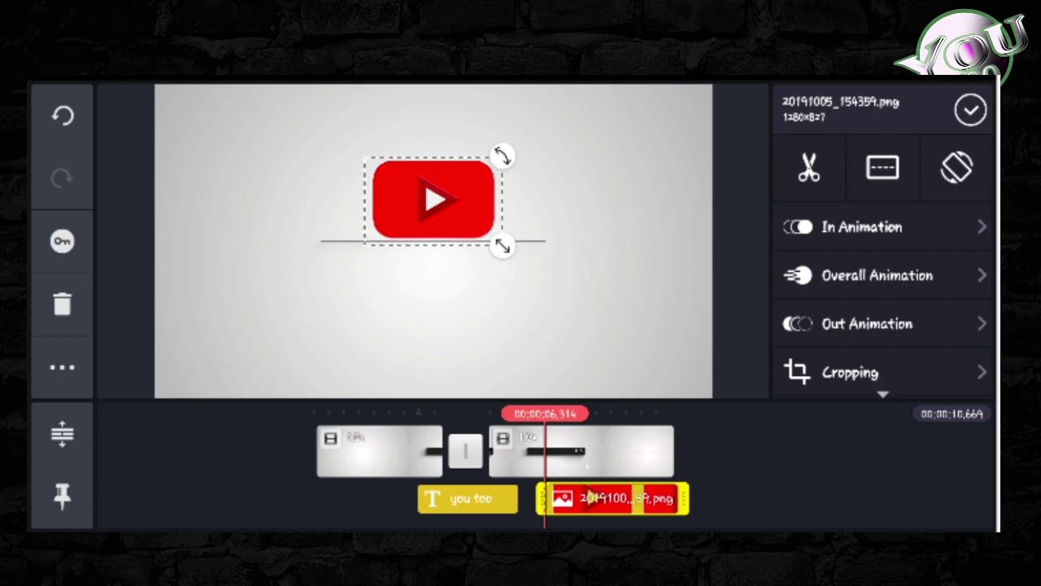
pyautogui.click(971, 109)
# Step: Play back from about 5.55 s to check how the red play-button image appears above the line
pyautogui.moveTo(581, 452); pyautogui.dragTo(603, 452)
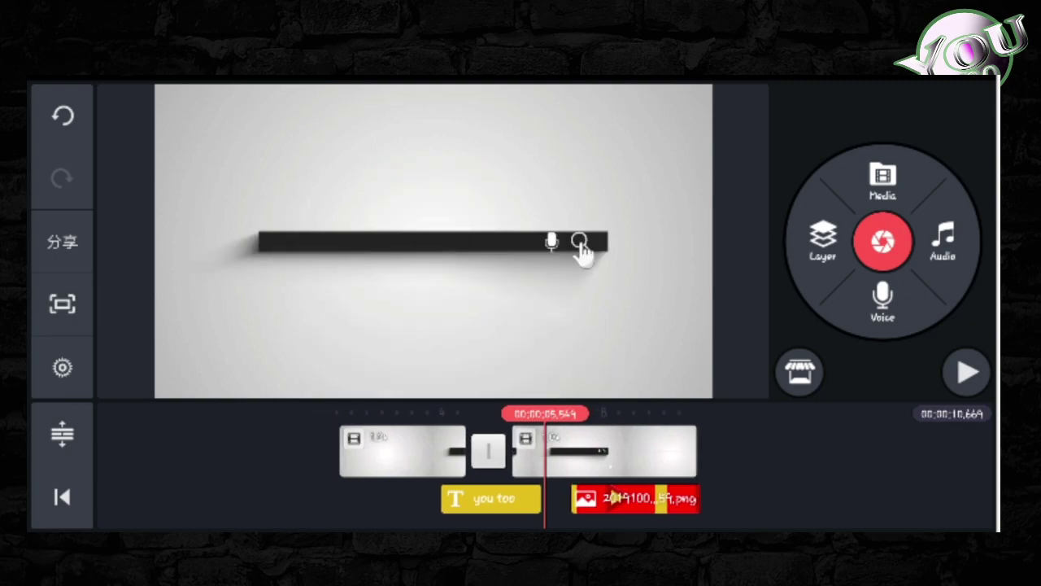
pyautogui.click(967, 371)
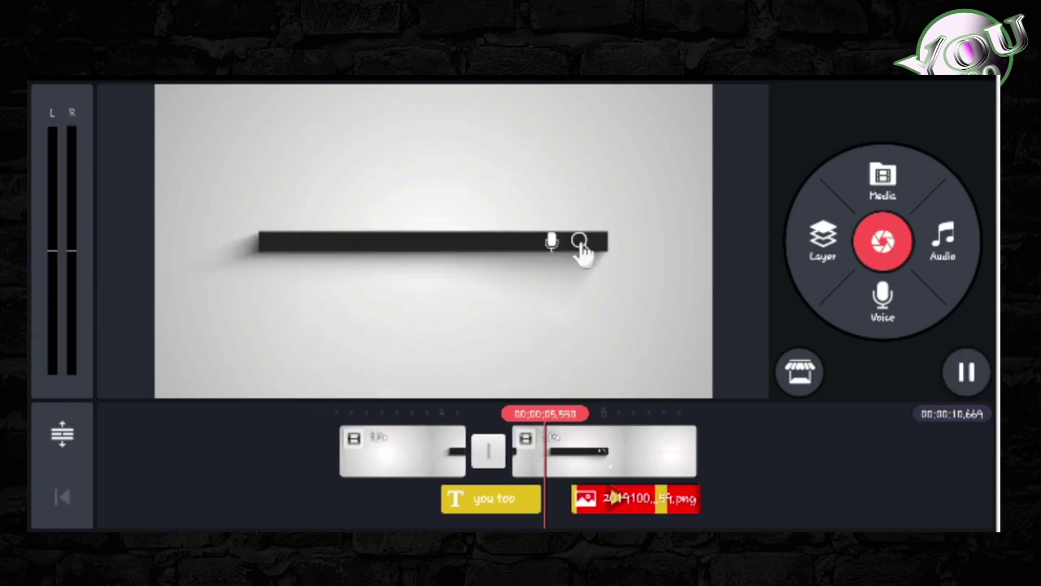
pyautogui.click(966, 372)
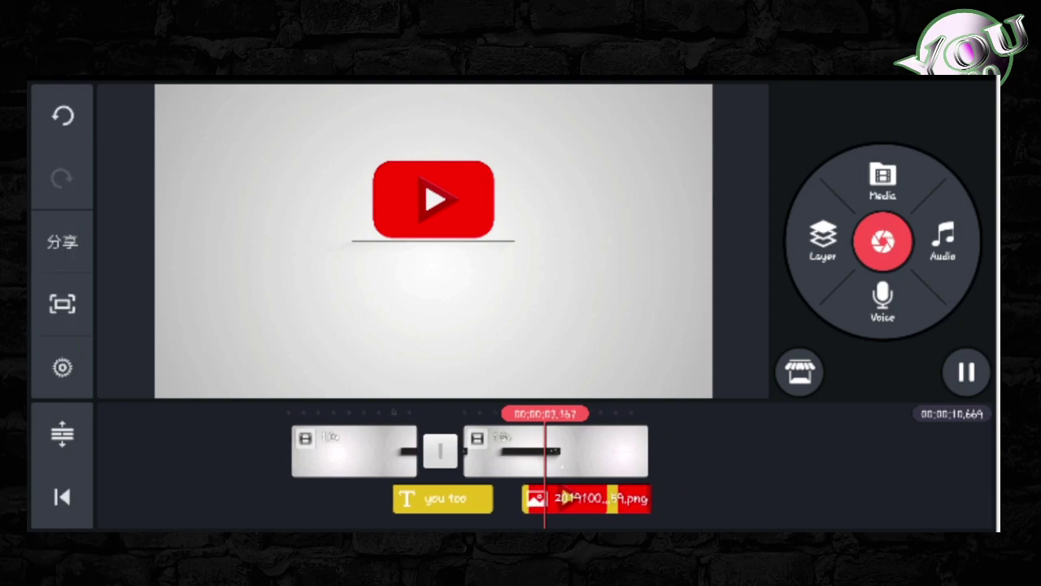
# Step: Give the red play-button image layer a Pop Outward in-animation with a duration of 0.5
pyautogui.click(598, 497)
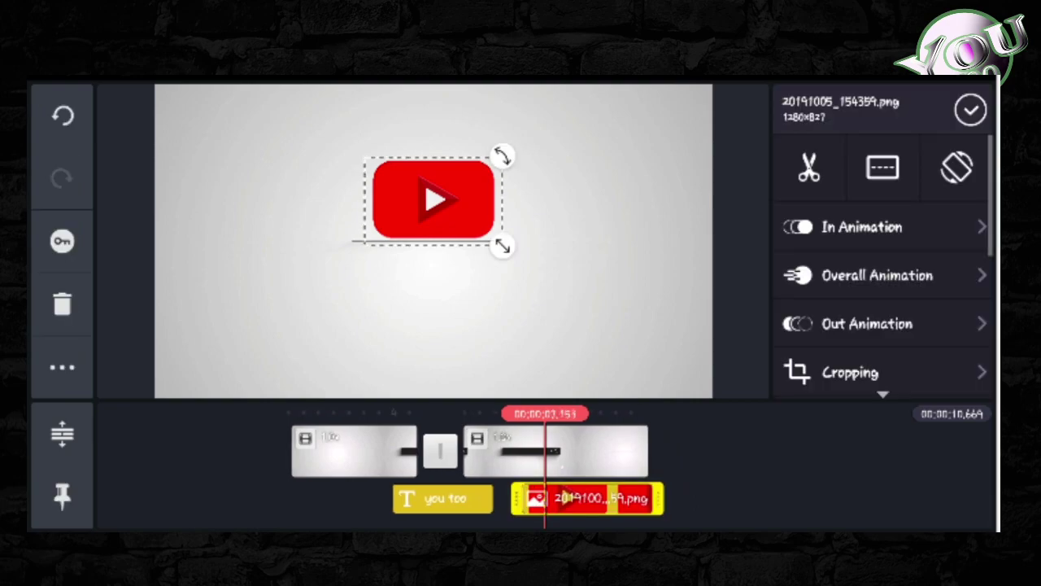
pyautogui.click(862, 227)
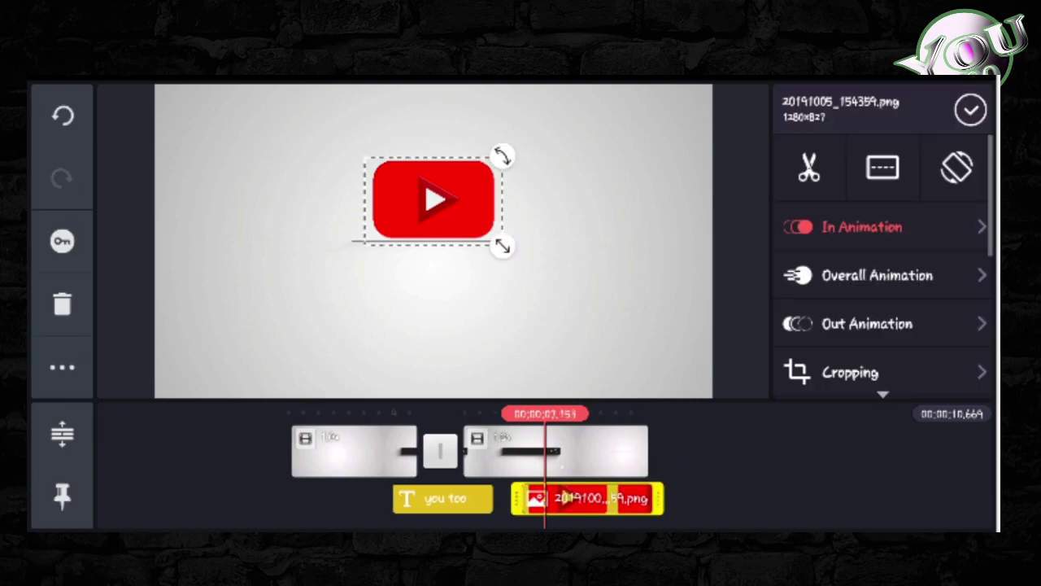
pyautogui.scroll(-9, 883, 260)
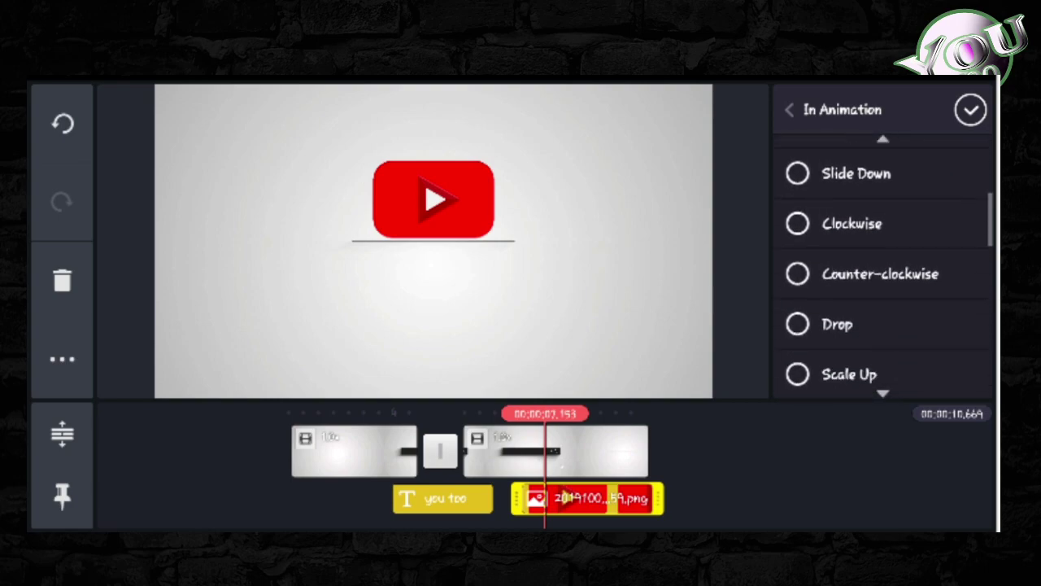
pyautogui.scroll(-4, 882, 260)
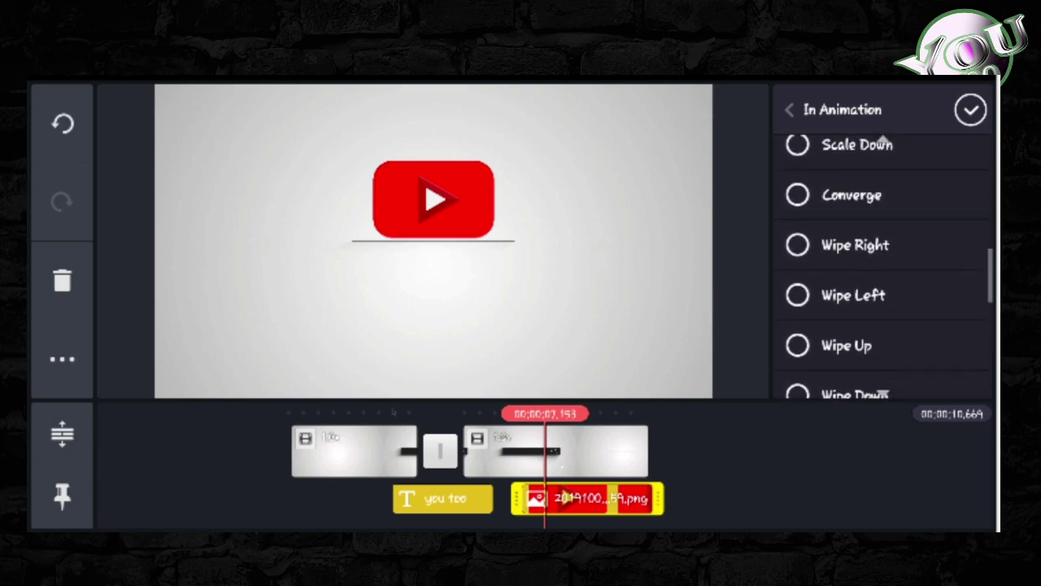
pyautogui.scroll(-4, 883, 260)
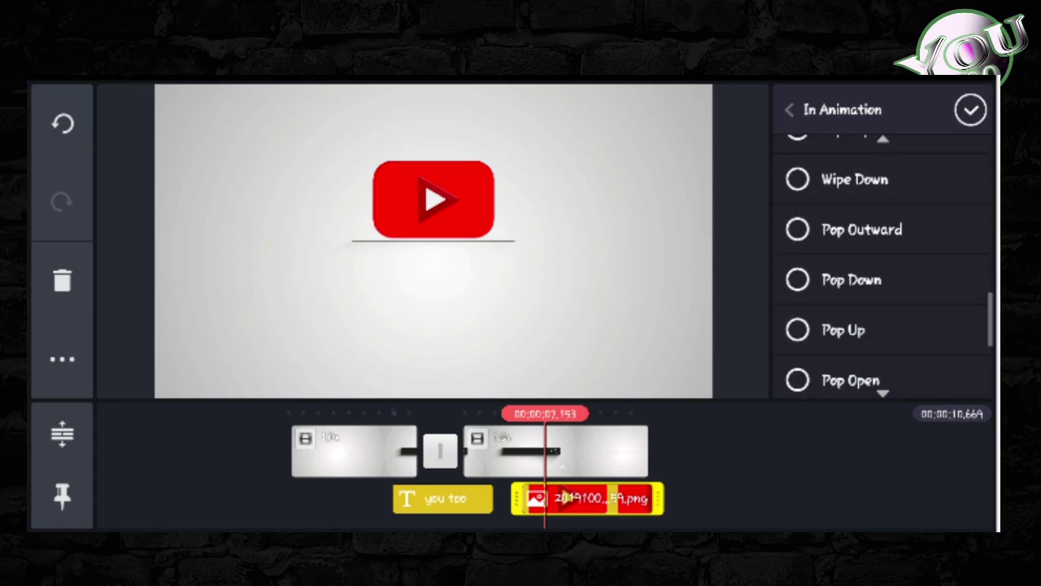
pyautogui.click(844, 206)
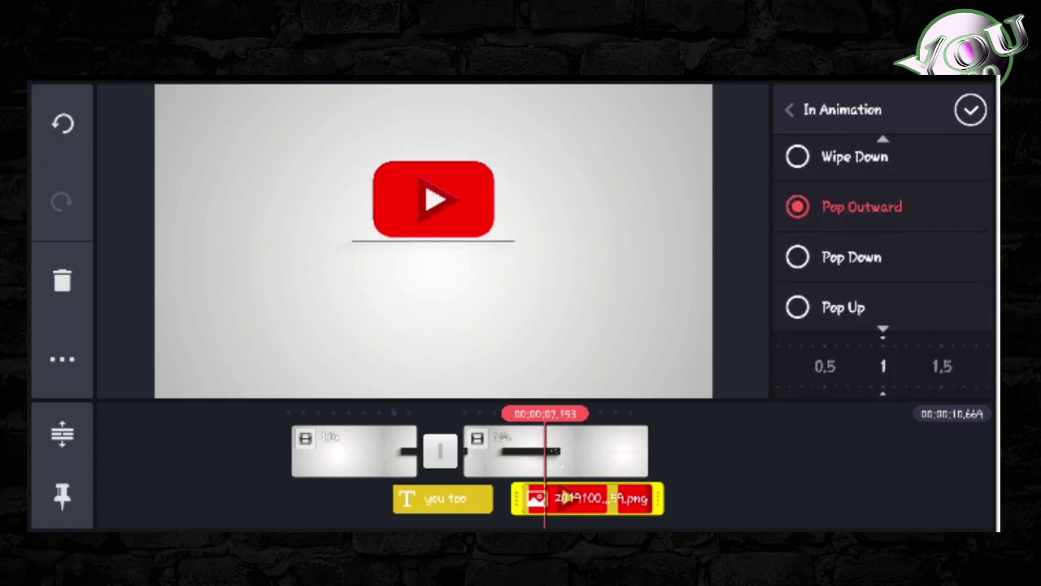
pyautogui.moveTo(883, 366); pyautogui.dragTo(942, 366)
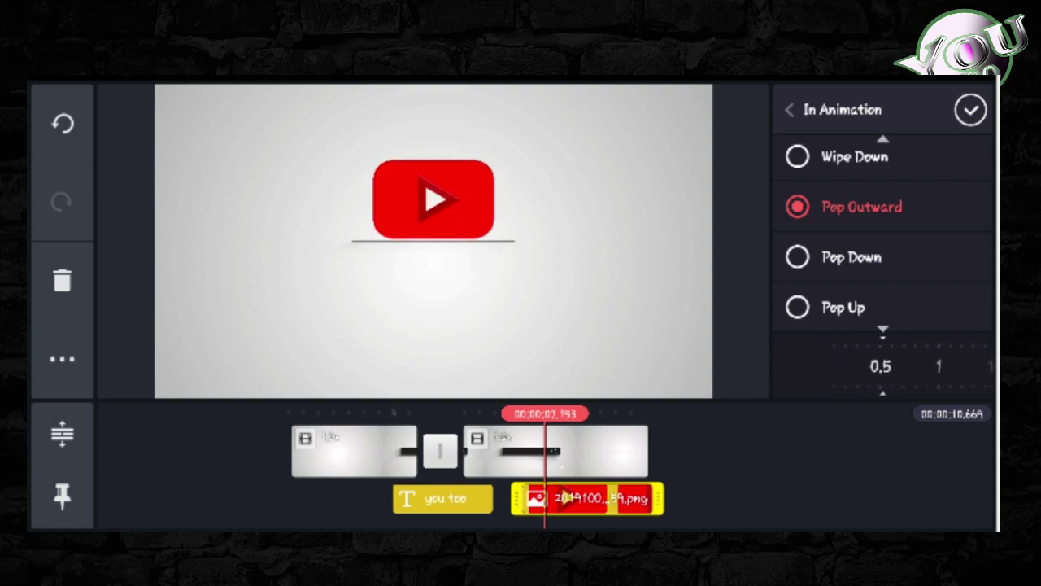
pyautogui.click(970, 109)
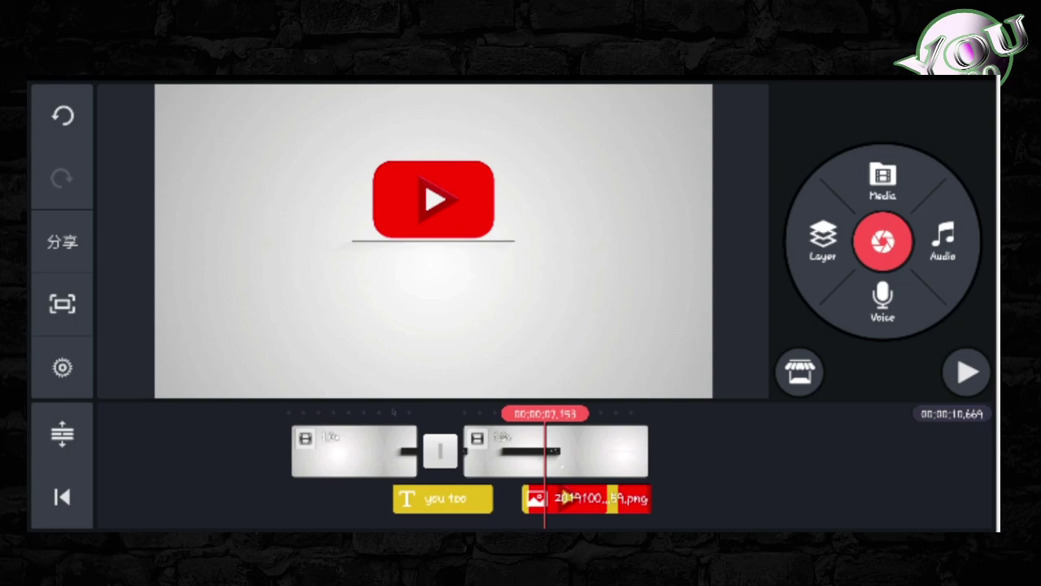
# Step: Play back from about 4.64 s and replay the logo's entrance to check the timing of the pop animation against the line
pyautogui.moveTo(470, 451); pyautogui.dragTo(548, 451)
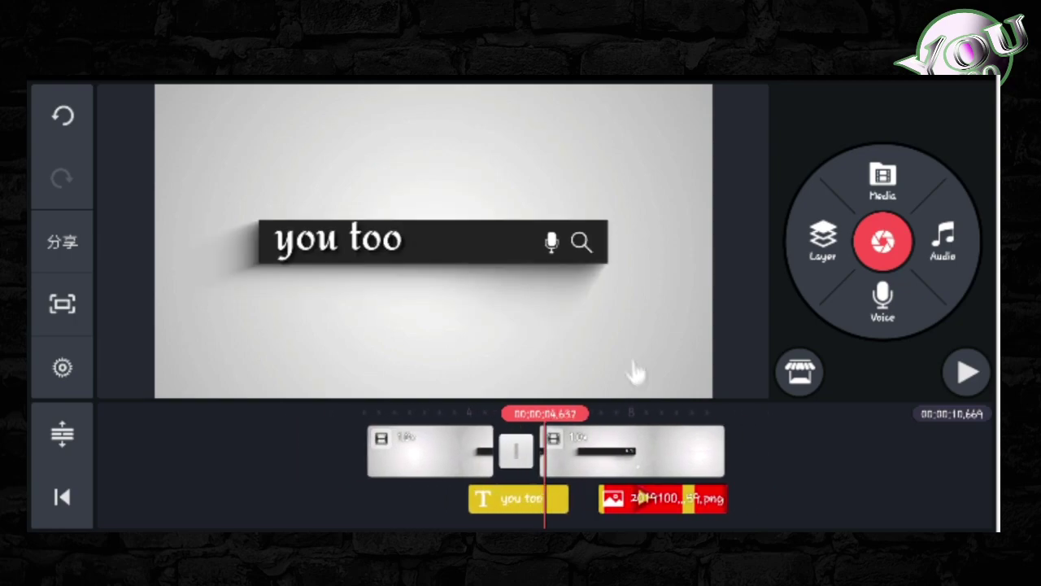
pyautogui.click(967, 371)
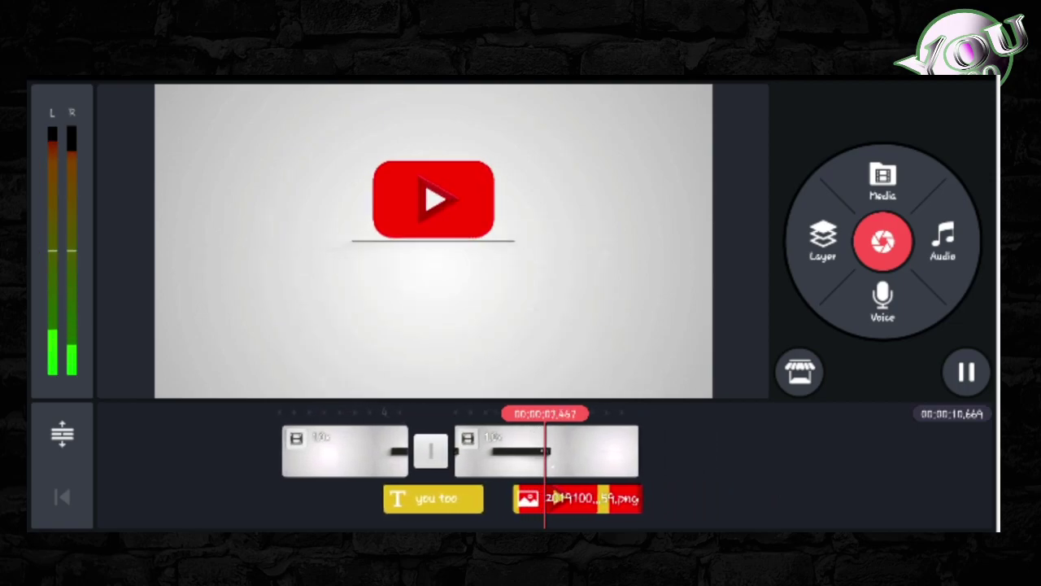
pyautogui.press('space')
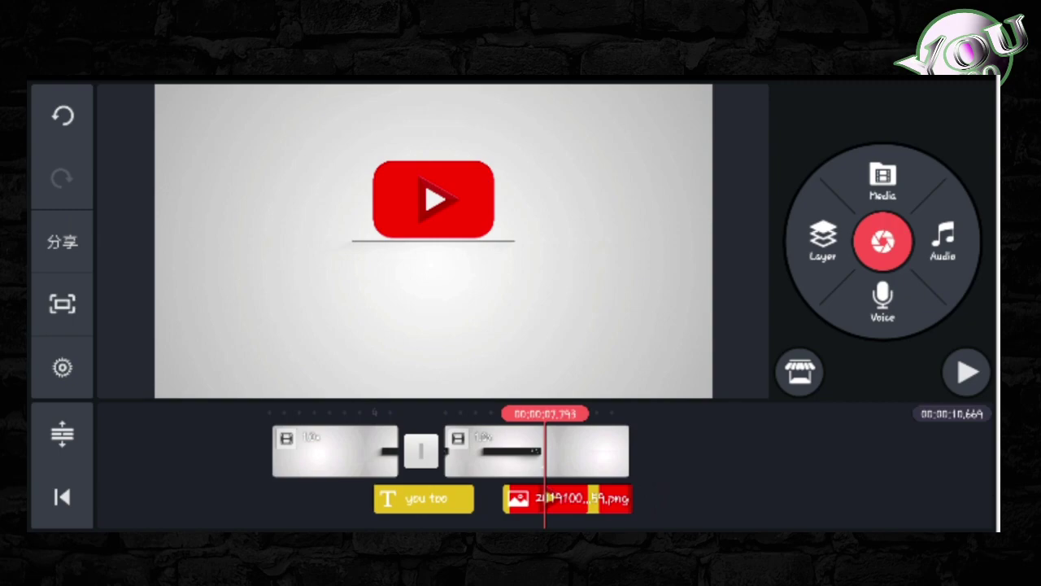
pyautogui.moveTo(488, 451); pyautogui.dragTo(537, 451)
pyautogui.press('space')
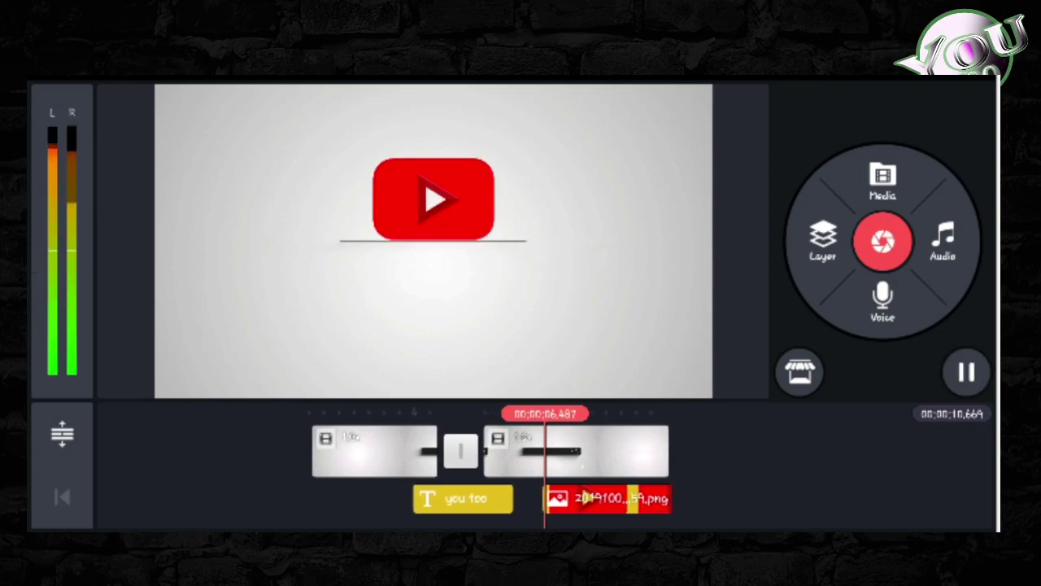
# Step: Shift the play-button image layer slightly earlier to start at about 6 s, and play back the new timing
pyautogui.moveTo(496, 451); pyautogui.dragTo(537, 451)
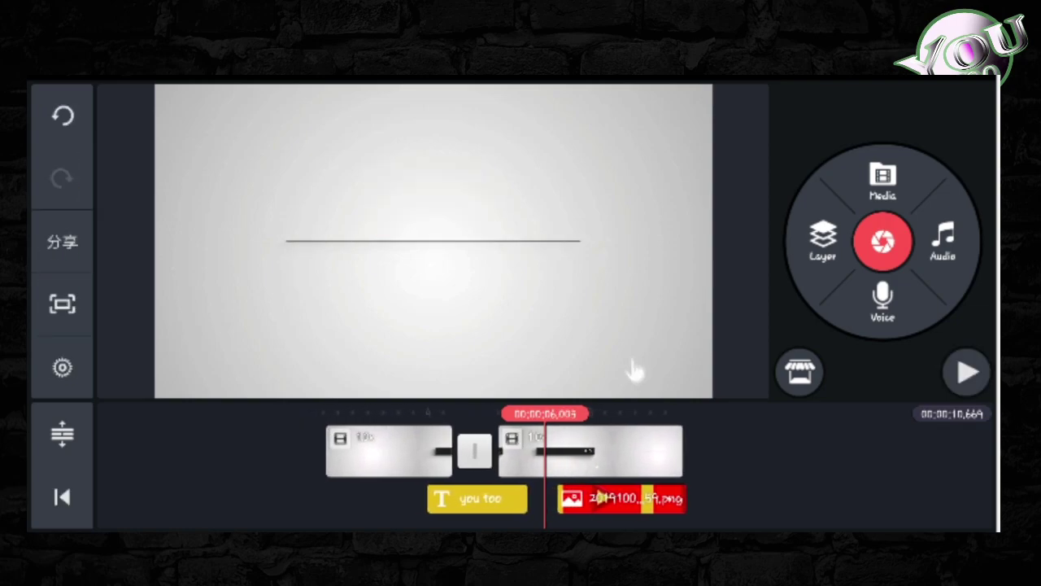
pyautogui.moveTo(621, 498); pyautogui.dragTo(613, 498)
pyautogui.press('space')
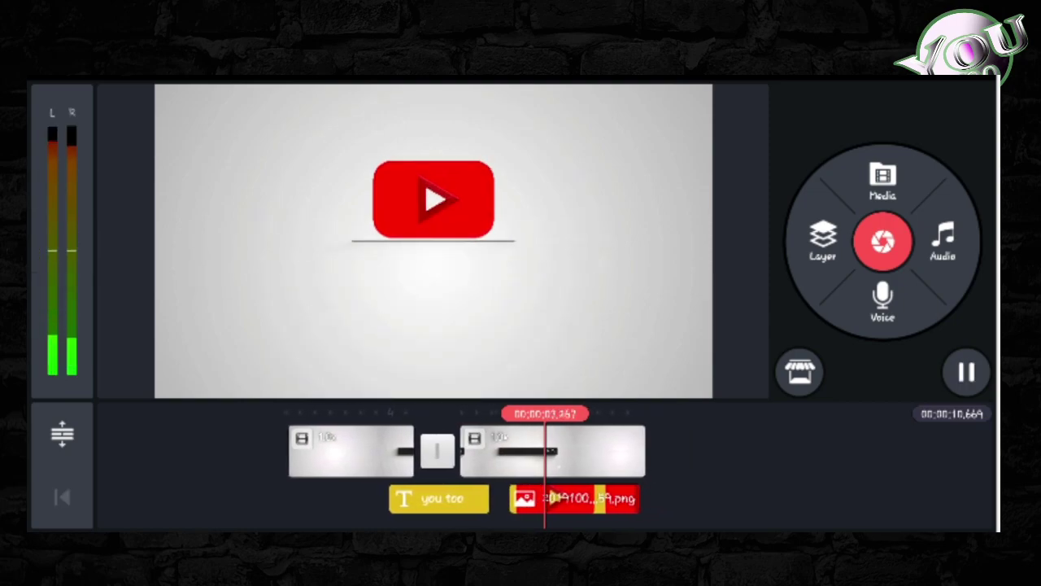
pyautogui.press('space')
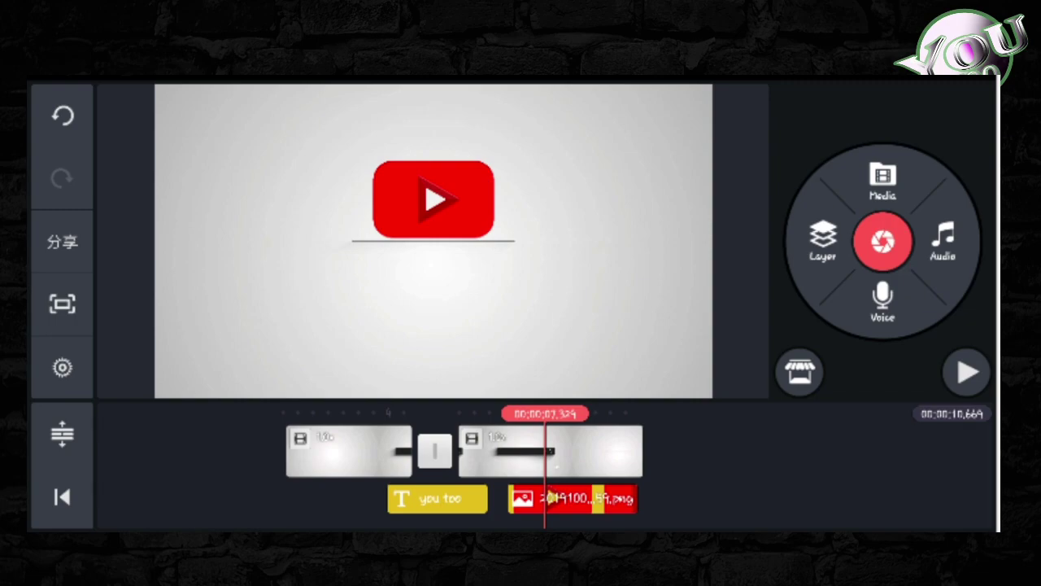
# Step: Add an animation keyframe to the play-button image at about 7.33 s and raise it slightly, leaving a gap above the line
pyautogui.click(573, 498)
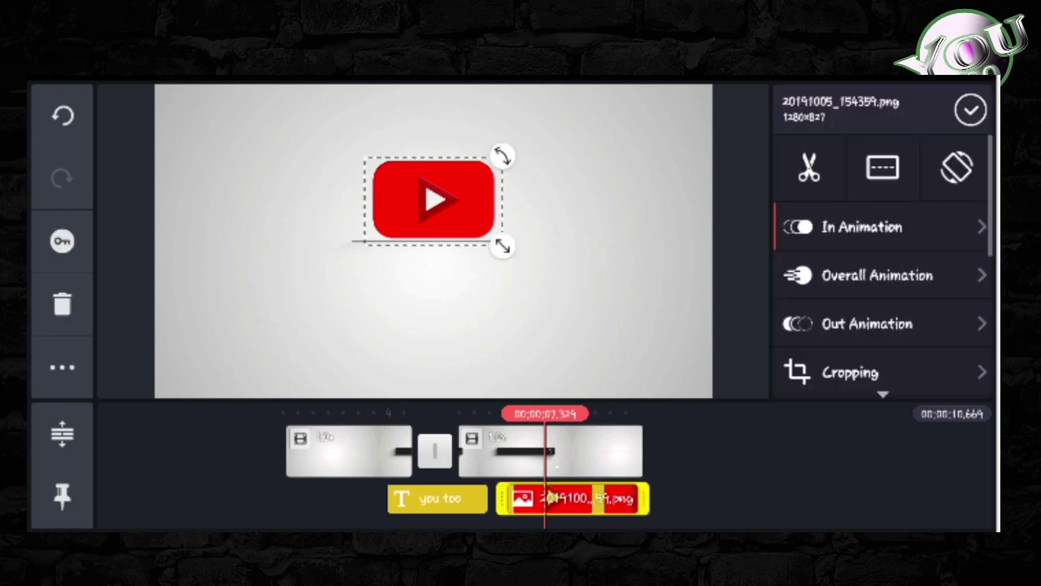
pyautogui.click(63, 241)
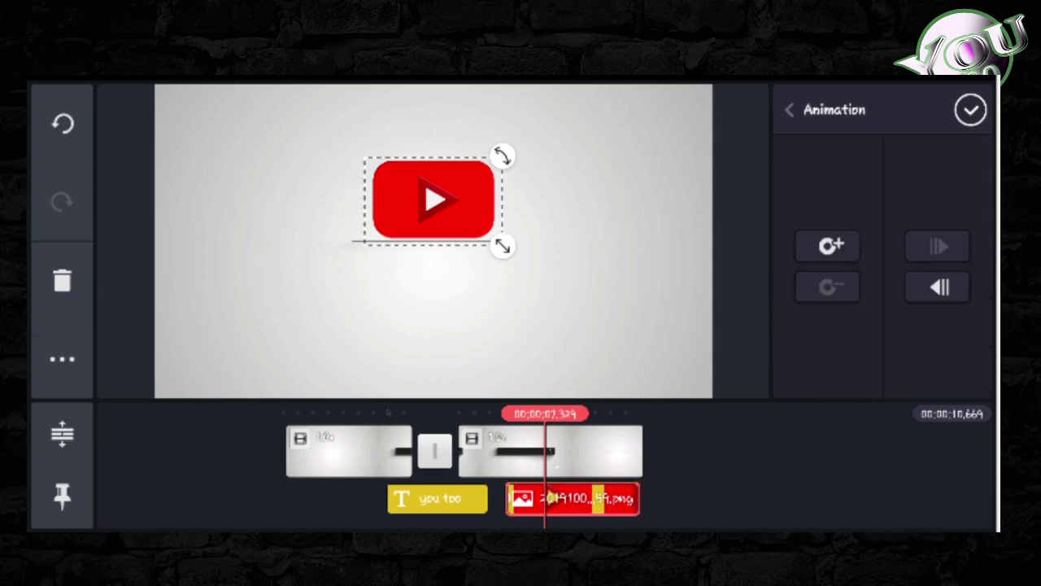
pyautogui.click(828, 246)
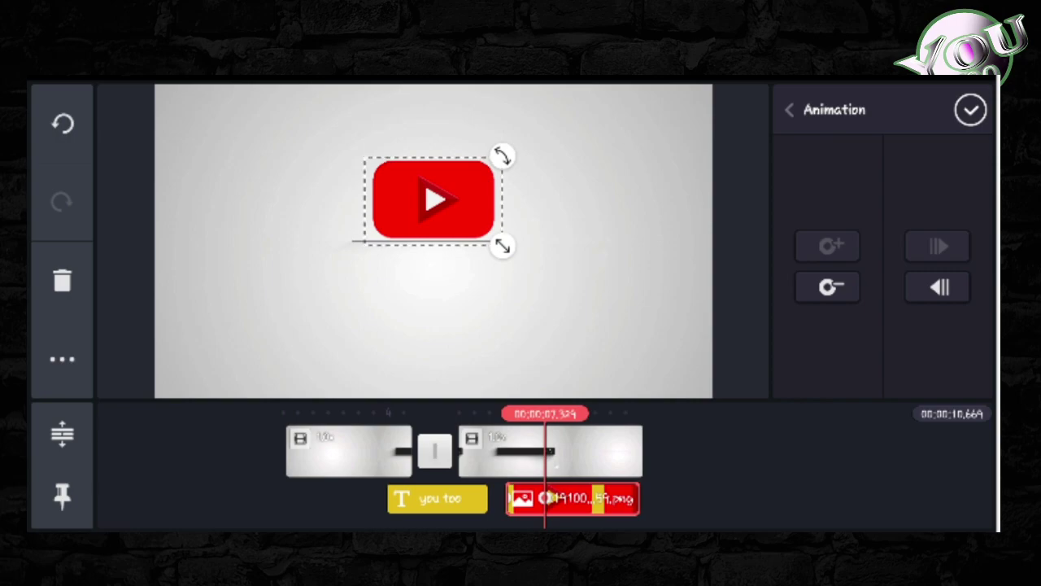
pyautogui.moveTo(433, 199); pyautogui.dragTo(432, 191)
pyautogui.click(971, 109)
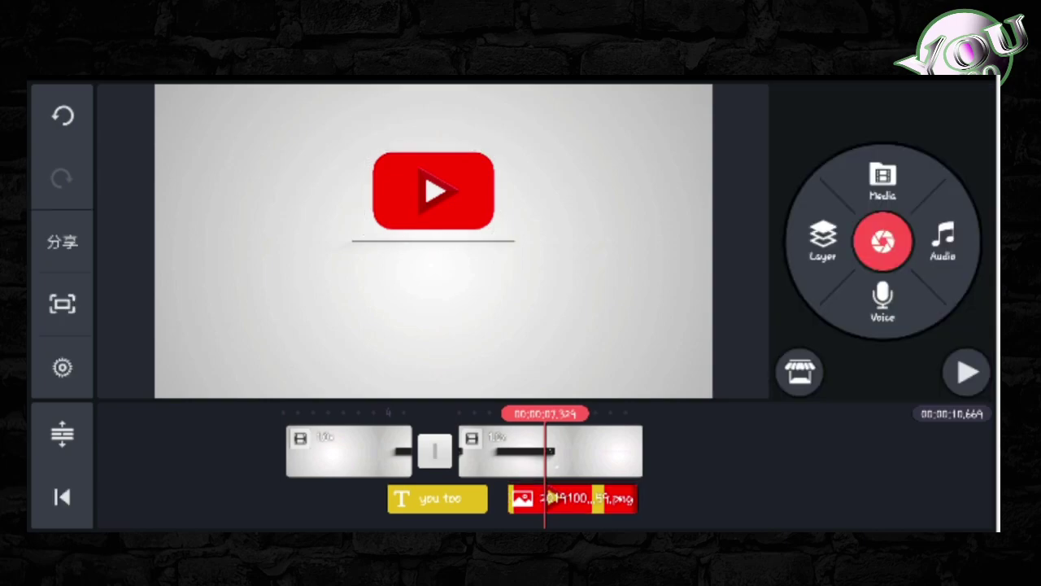
# Step: Play back the section around the logo's entrance to check its raised position above the line
pyautogui.moveTo(480, 452); pyautogui.dragTo(548, 452)
pyautogui.click(965, 372)
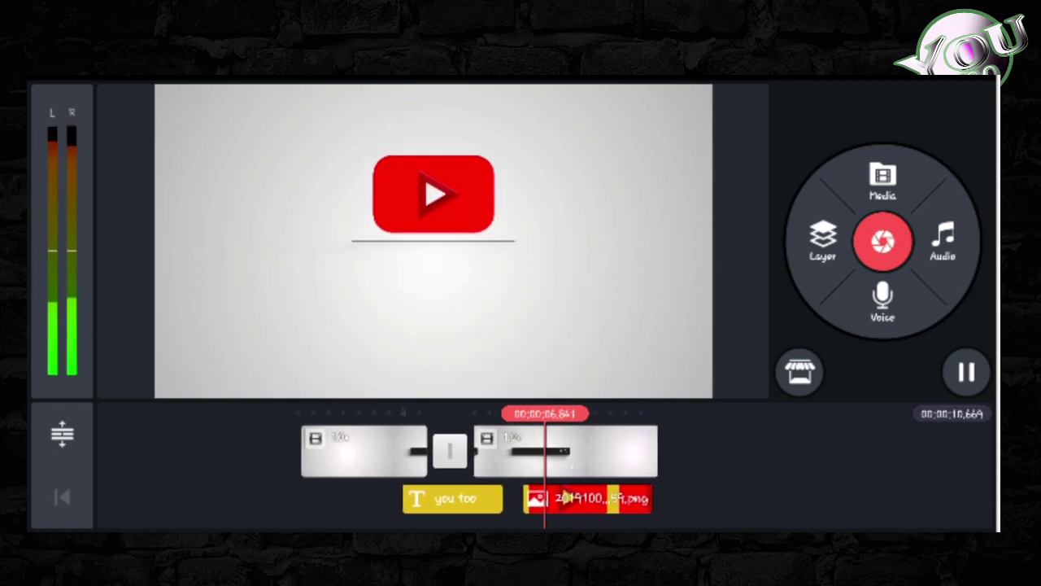
pyautogui.click(965, 372)
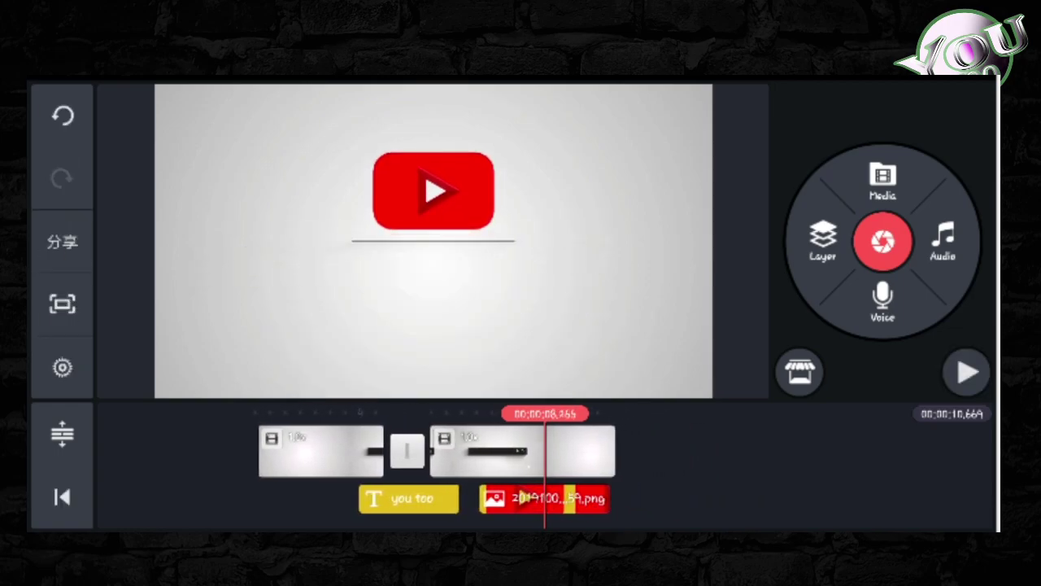
pyautogui.moveTo(522, 451); pyautogui.dragTo(540, 451)
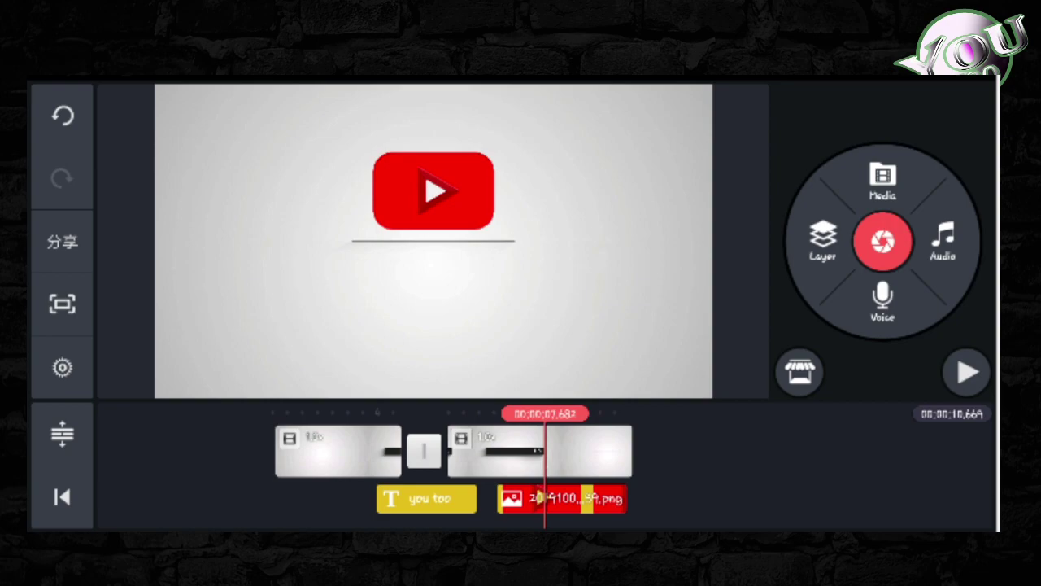
pyautogui.click(823, 241)
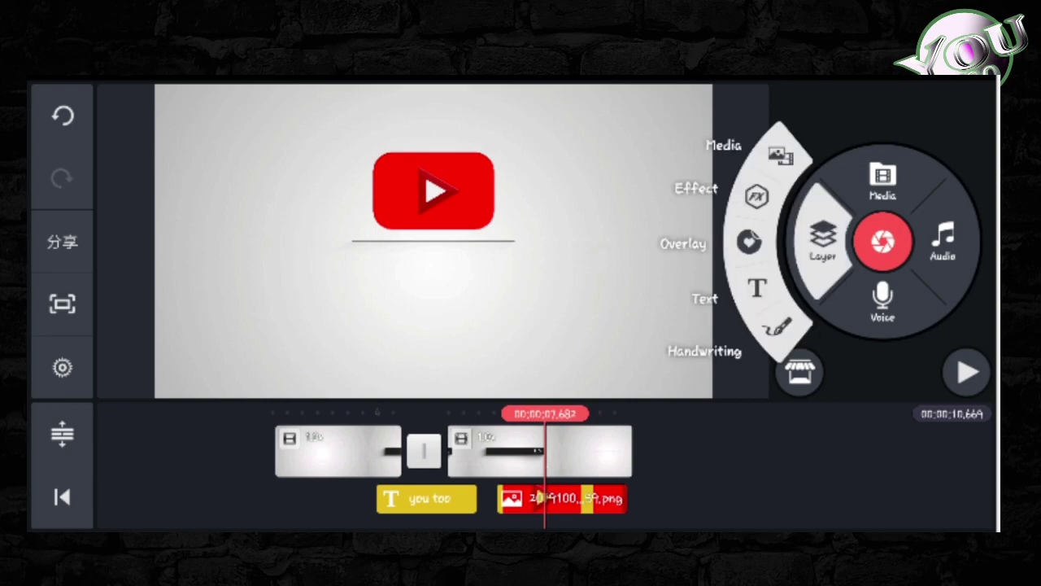
pyautogui.click(758, 287)
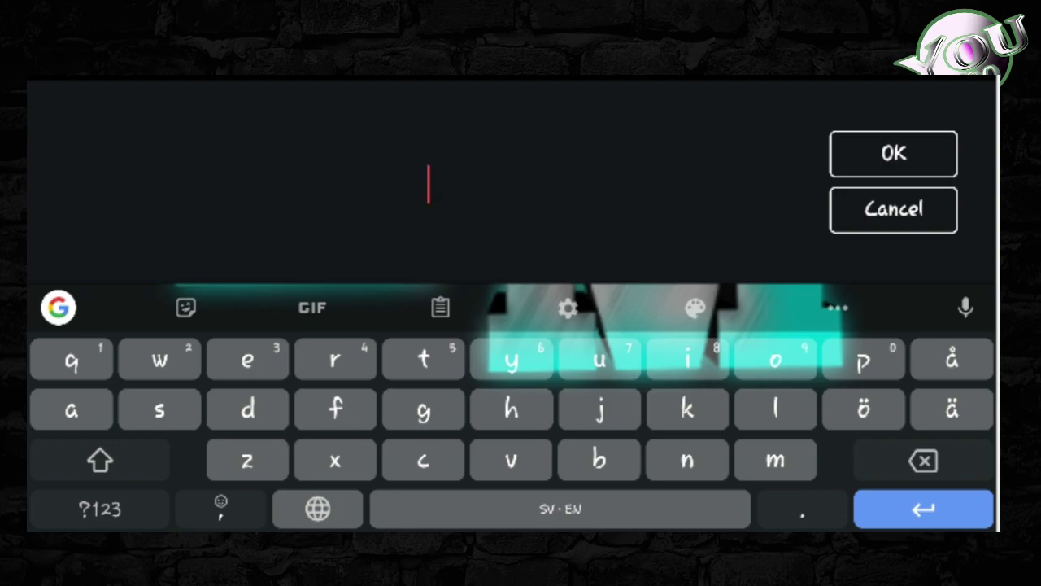
pyautogui.write('ww')
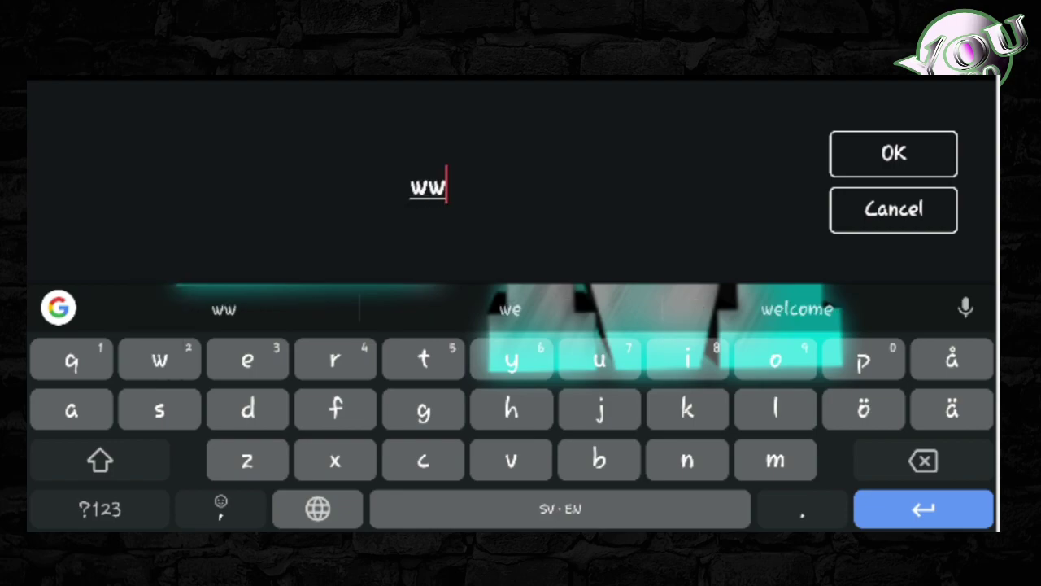
pyautogui.write('w.')
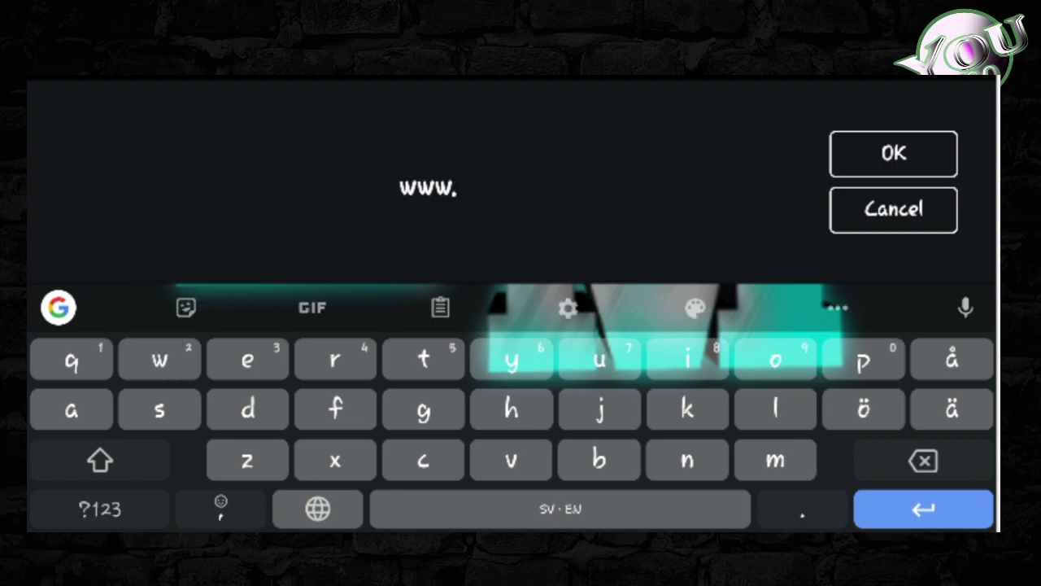
pyautogui.write('yo')
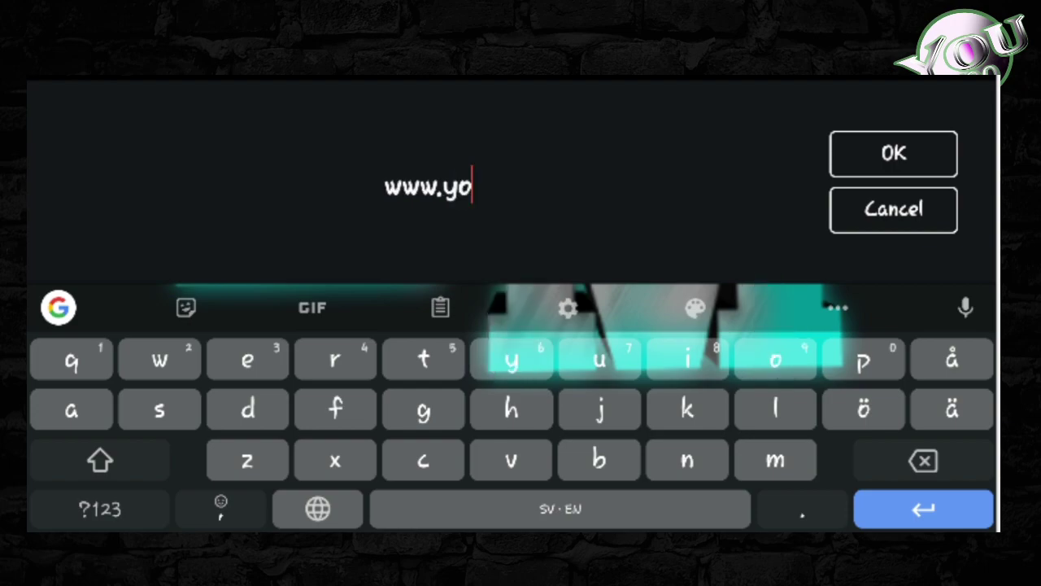
pyautogui.write('utu')
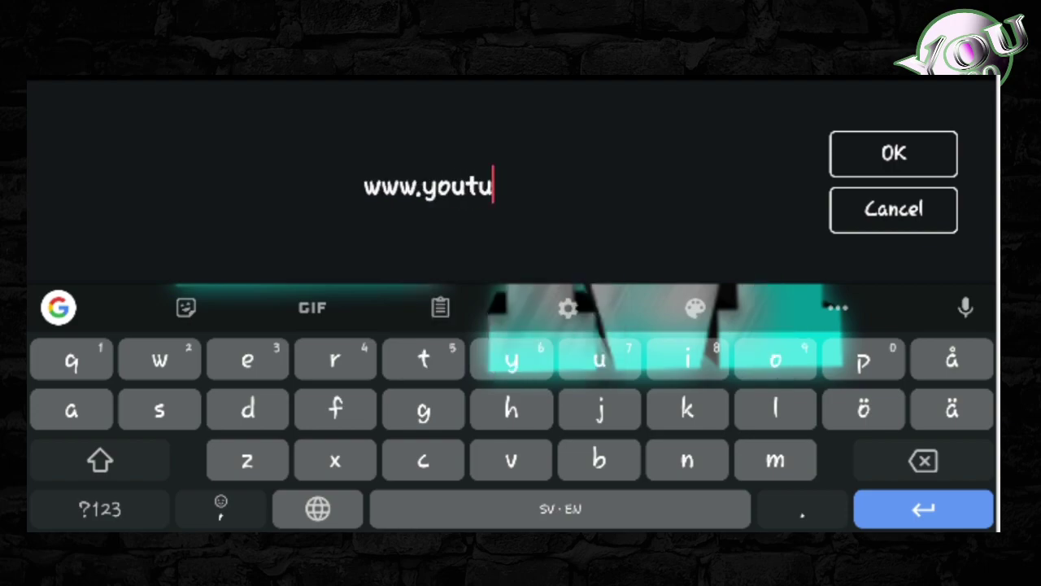
pyautogui.write('br')
pyautogui.press('BackSpace')
pyautogui.write('e')
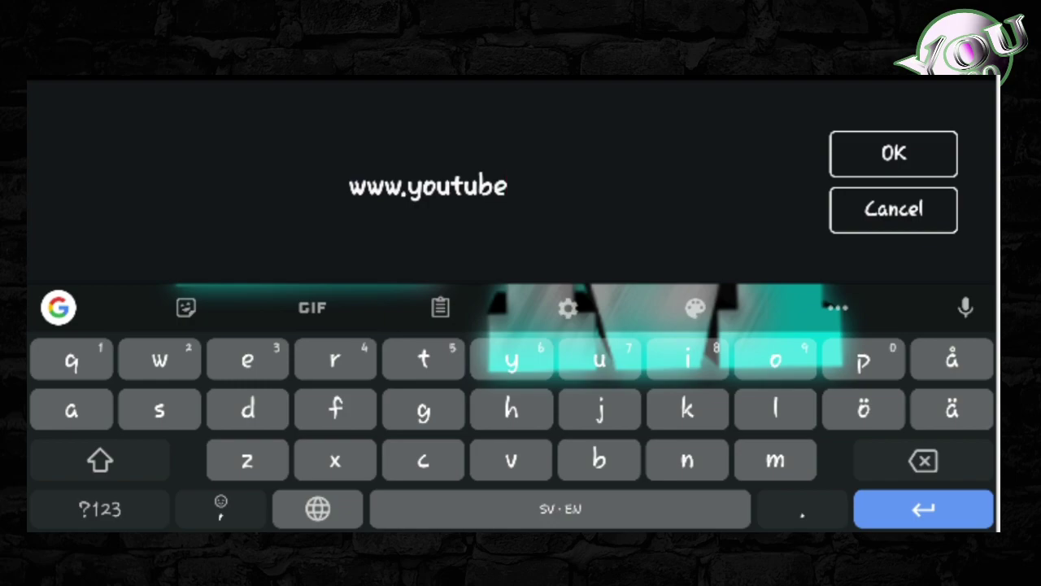
pyautogui.write('.co')
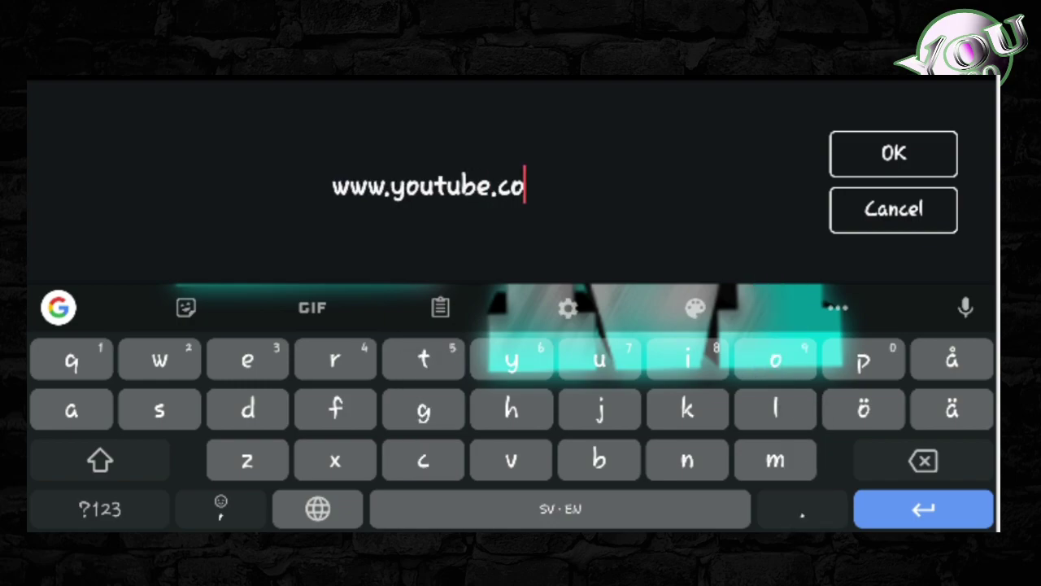
pyautogui.write('m')
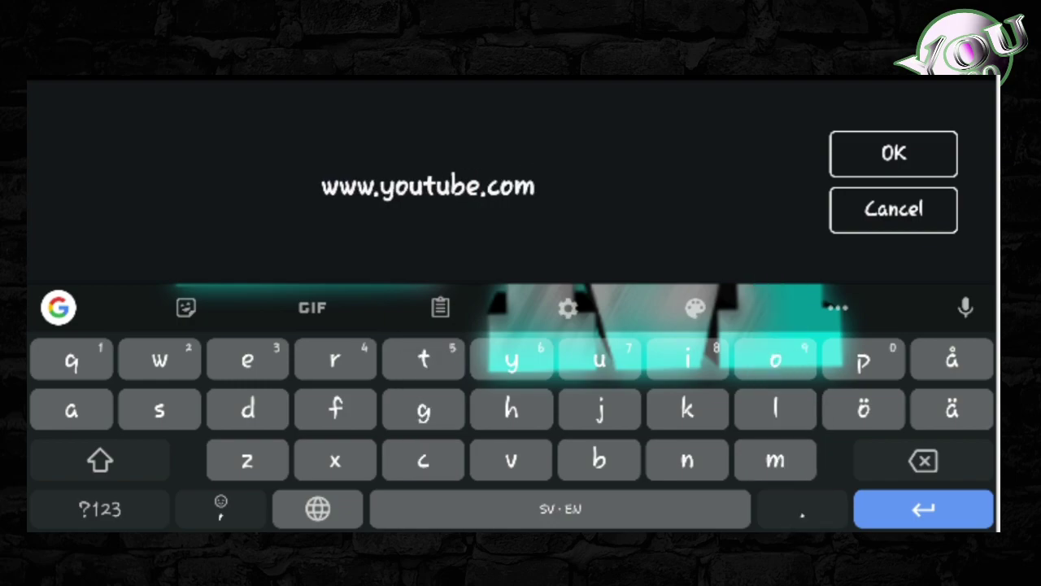
pyautogui.press('Return')
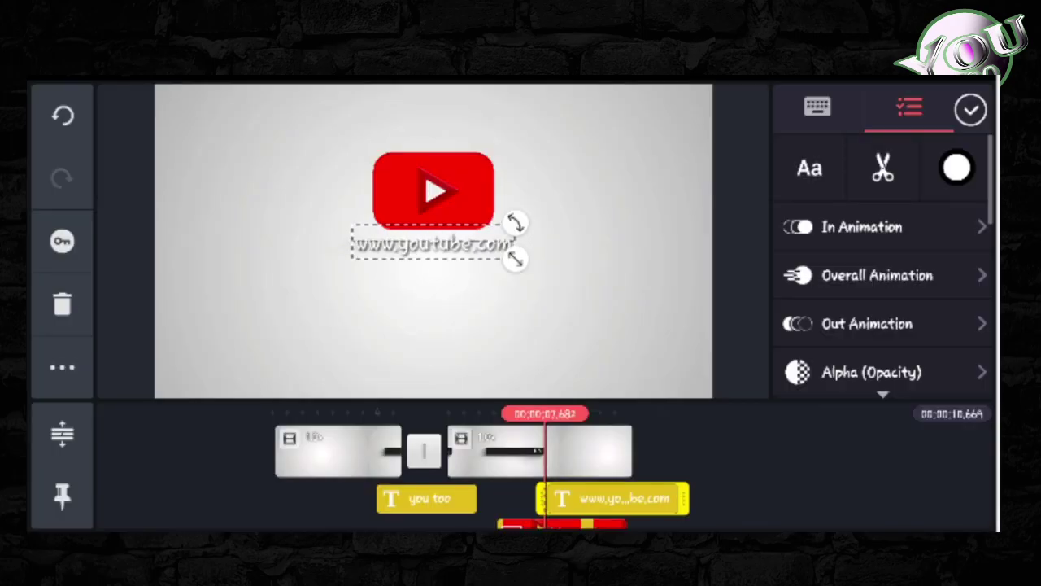
pyautogui.moveTo(433, 245); pyautogui.dragTo(433, 252)
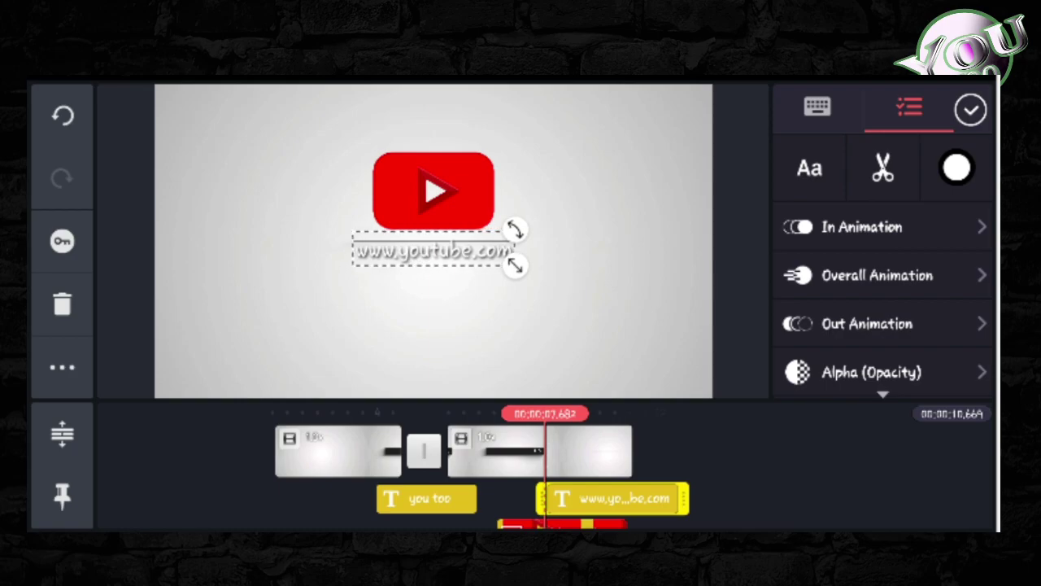
pyautogui.moveTo(433, 250); pyautogui.dragTo(433, 253)
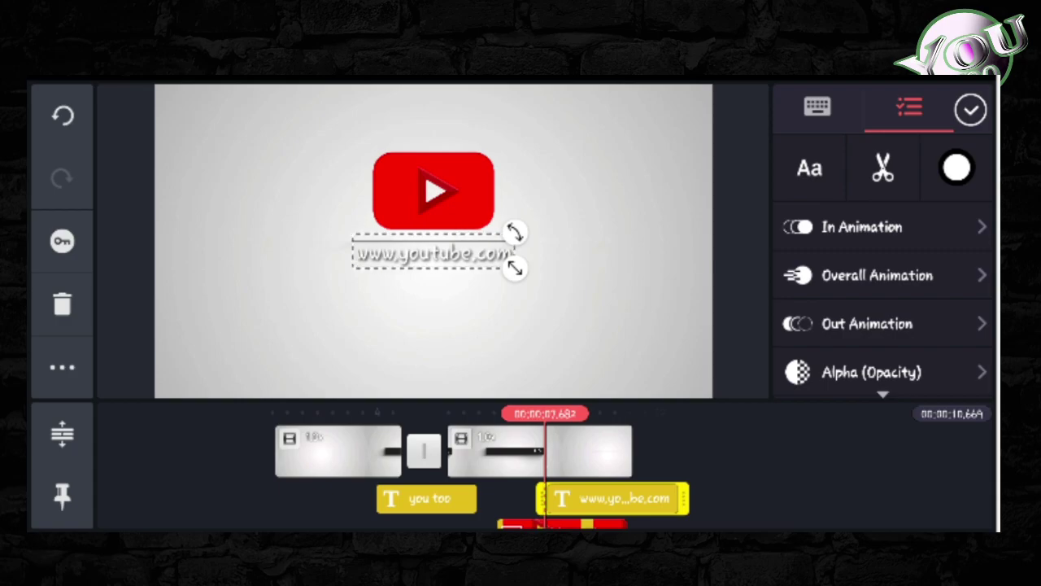
pyautogui.click(810, 168)
pyautogui.scroll(-2, 601, 333)
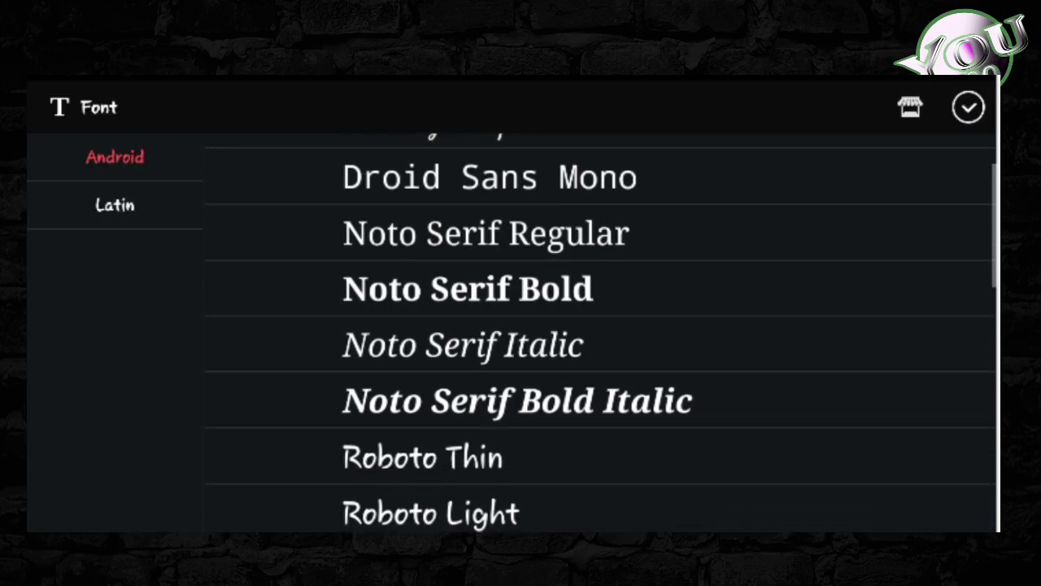
pyautogui.scroll(2, 601, 333)
pyautogui.scroll(-8, 600, 333)
pyautogui.scroll(-5, 600, 333)
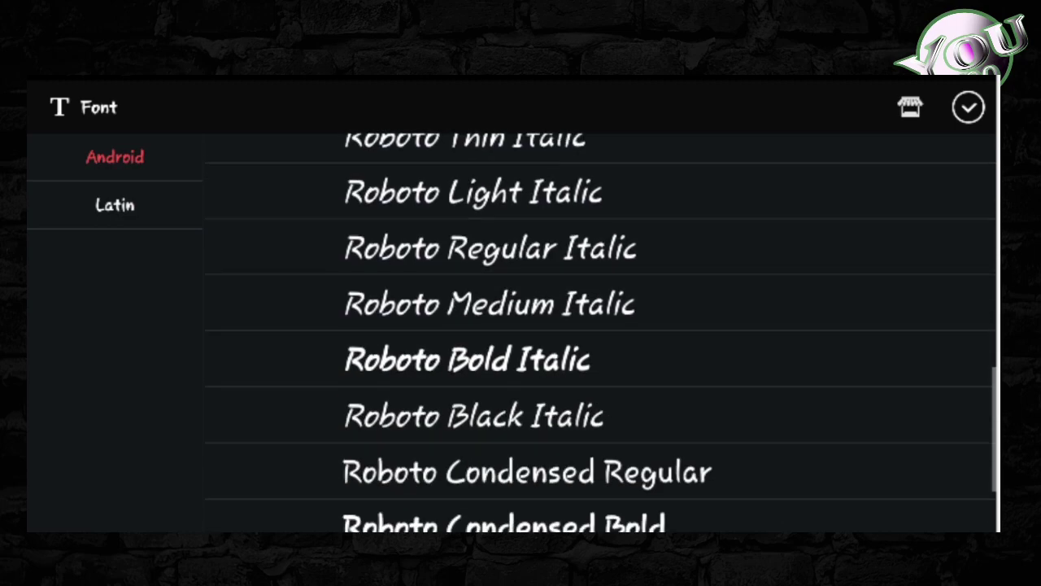
pyautogui.click(115, 205)
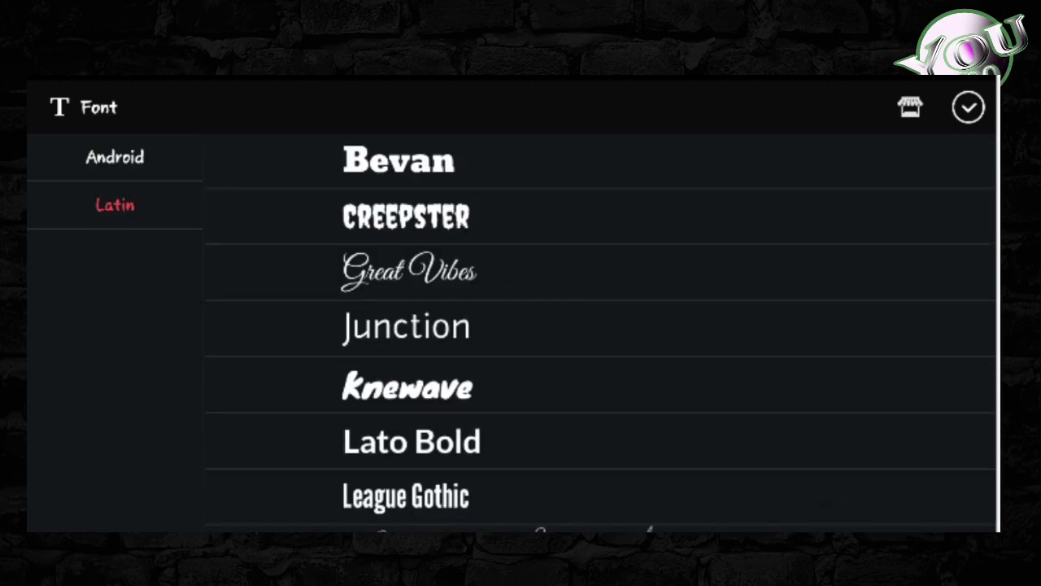
pyautogui.scroll(-6, 600, 333)
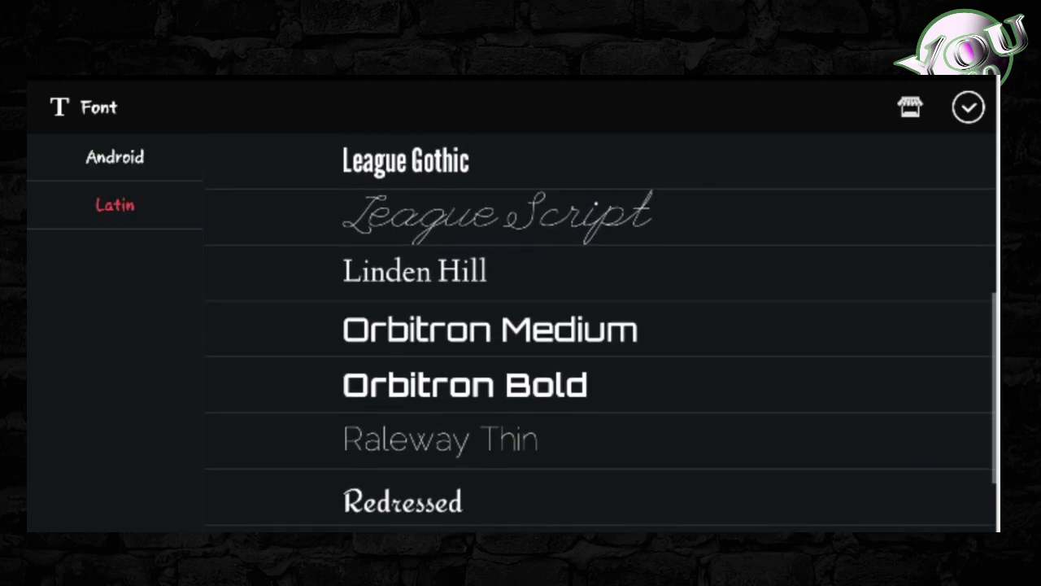
pyautogui.scroll(-2, 601, 333)
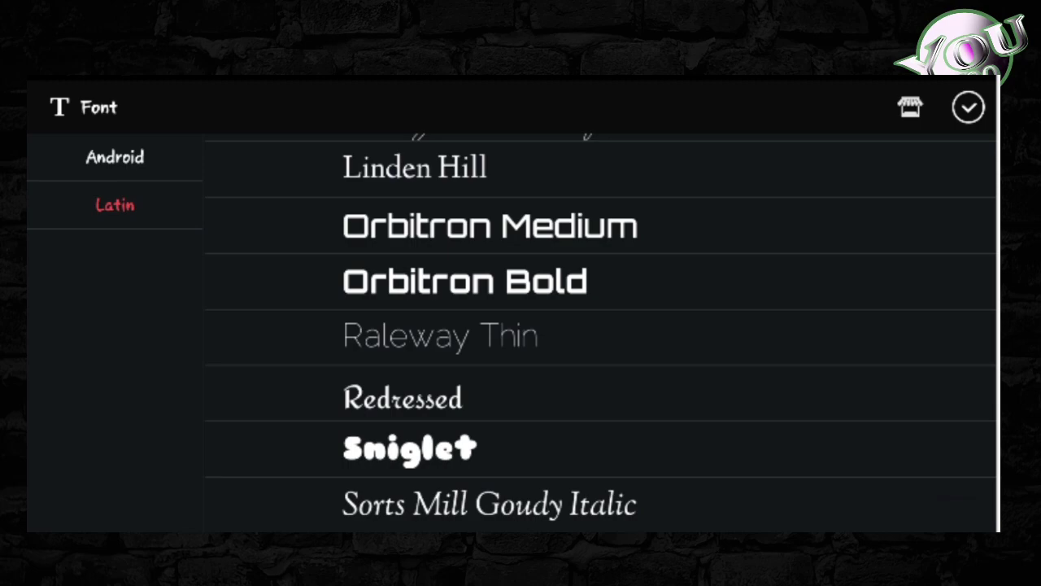
pyautogui.click(440, 336)
pyautogui.click(968, 106)
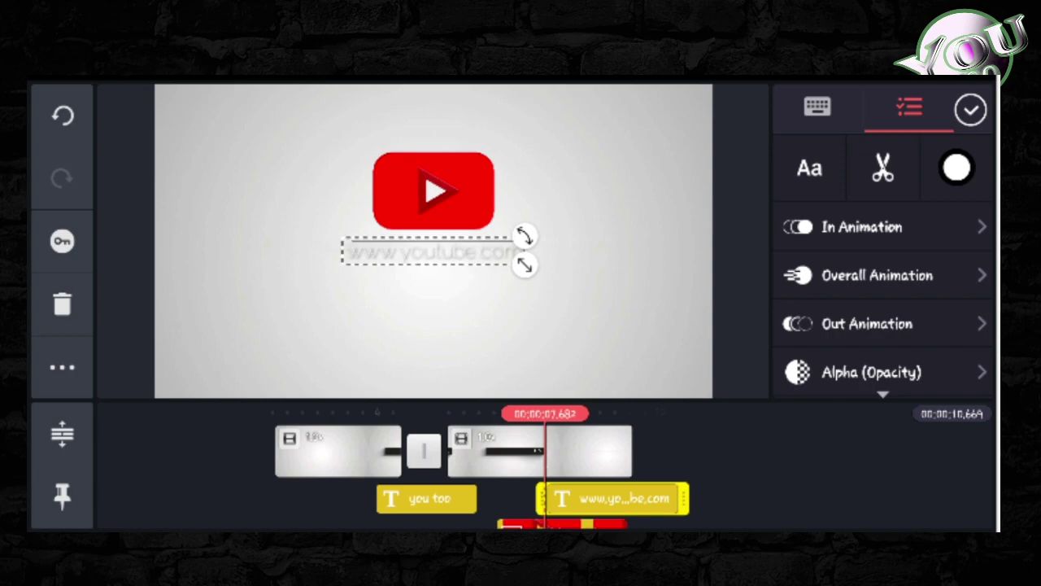
pyautogui.click(970, 109)
pyautogui.click(613, 498)
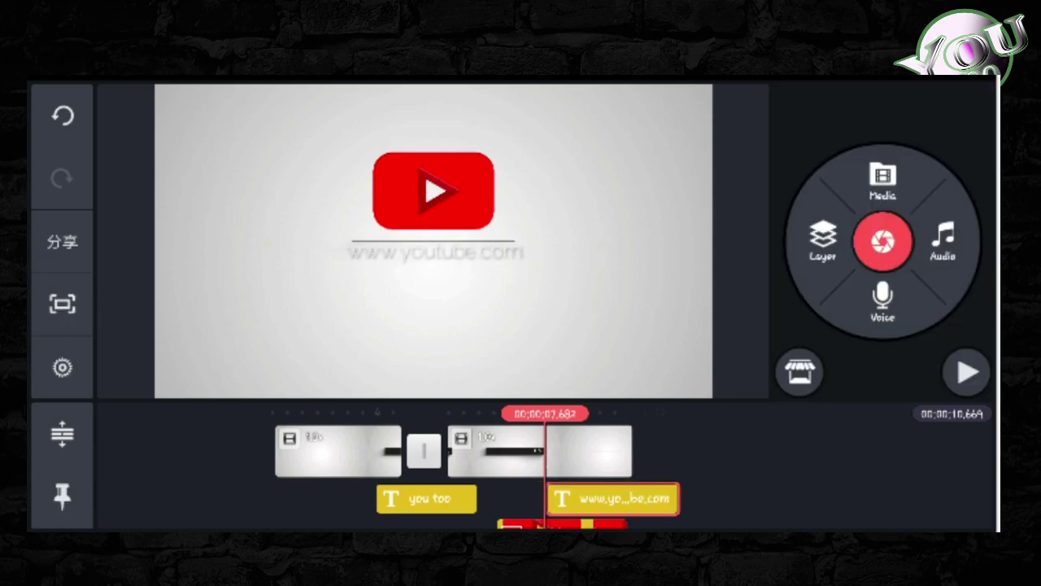
pyautogui.moveTo(525, 264); pyautogui.dragTo(517, 263)
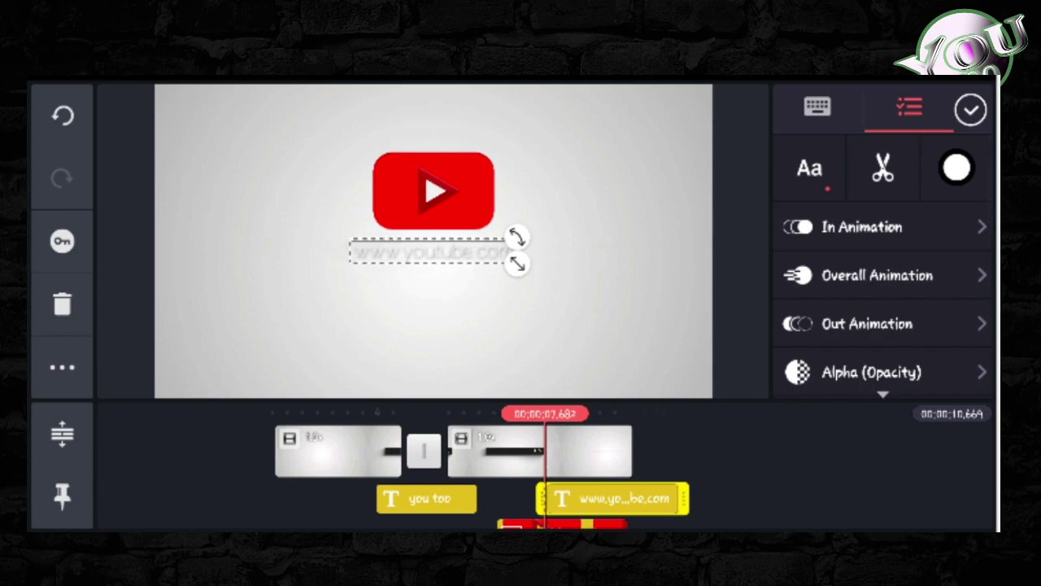
pyautogui.click(971, 110)
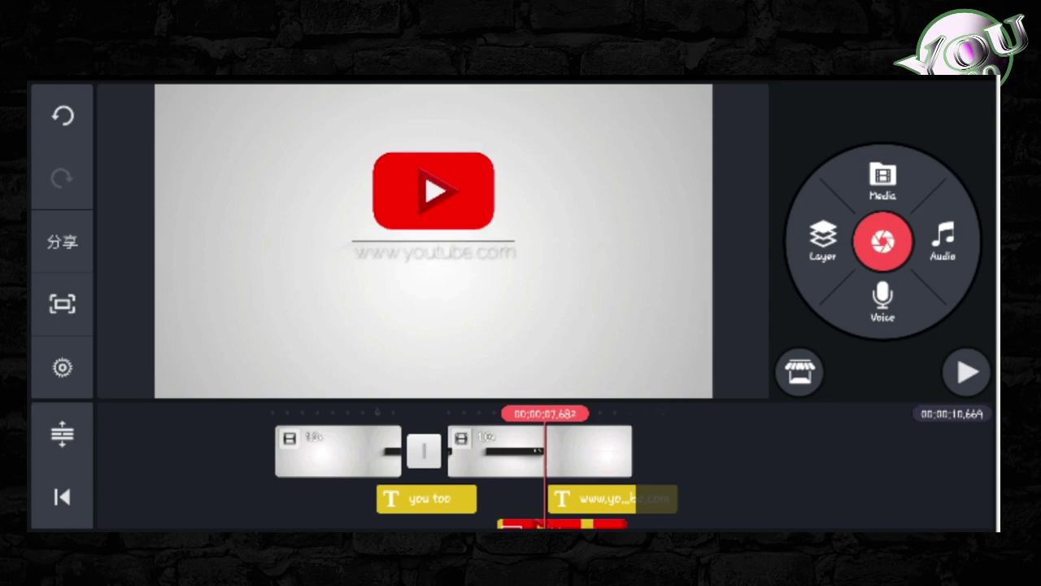
pyautogui.moveTo(431, 452); pyautogui.dragTo(533, 451)
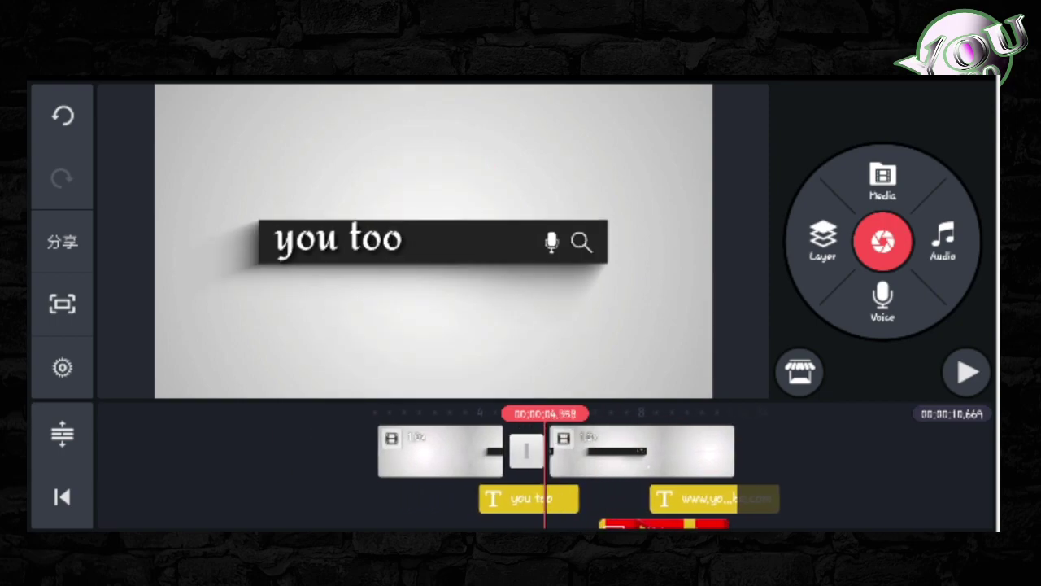
pyautogui.click(967, 372)
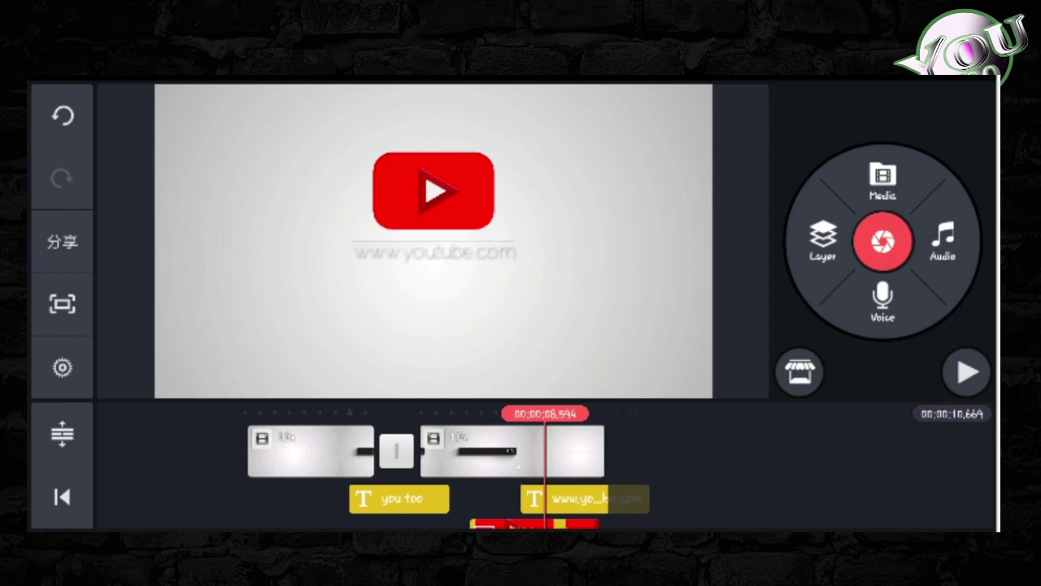
pyautogui.scroll(-1, 449, 476)
pyautogui.scroll(-1, 449, 477)
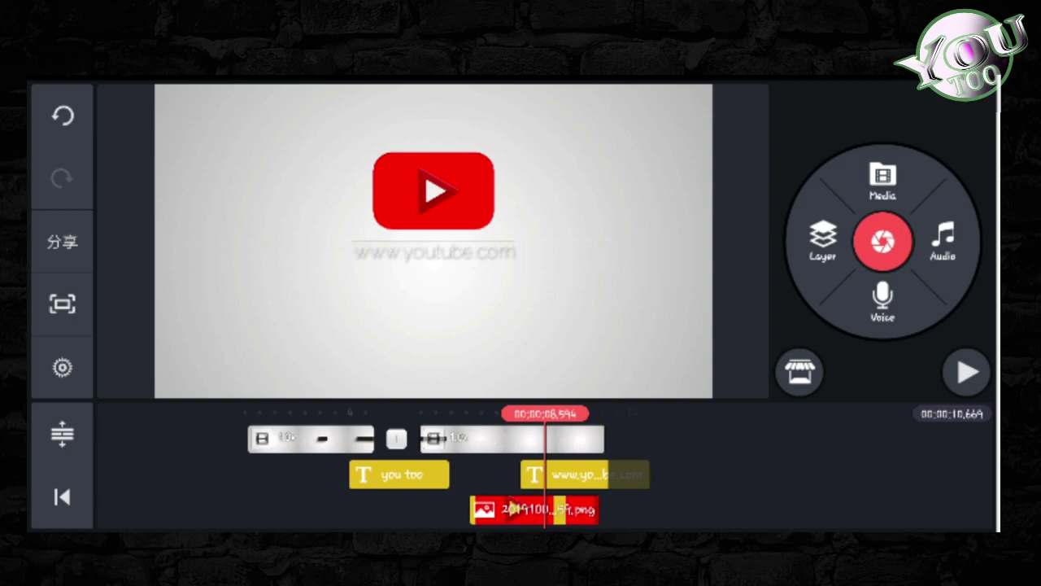
pyautogui.scroll(-1, 449, 477)
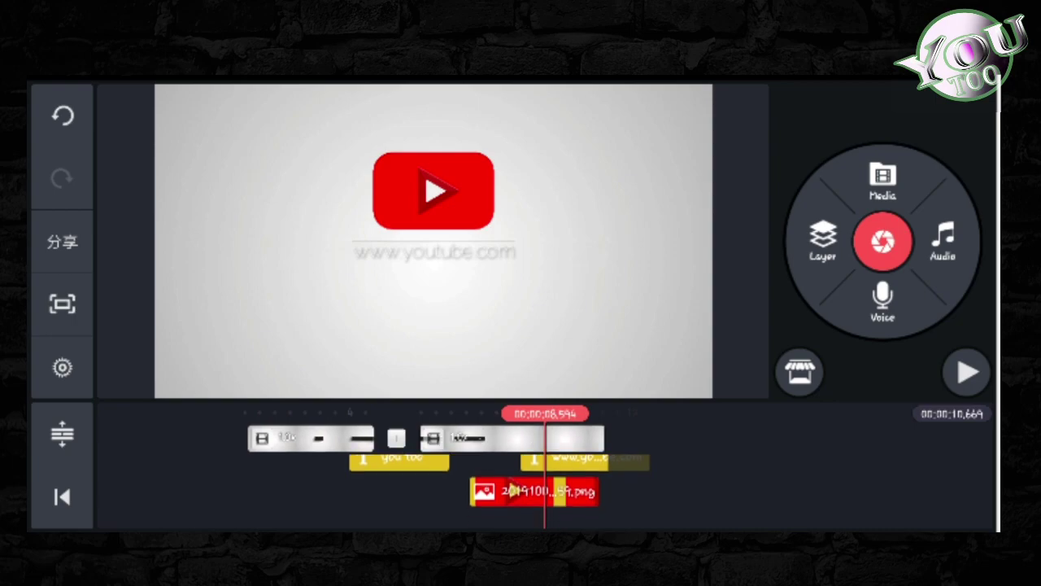
pyautogui.scroll(2, 449, 477)
pyautogui.click(584, 487)
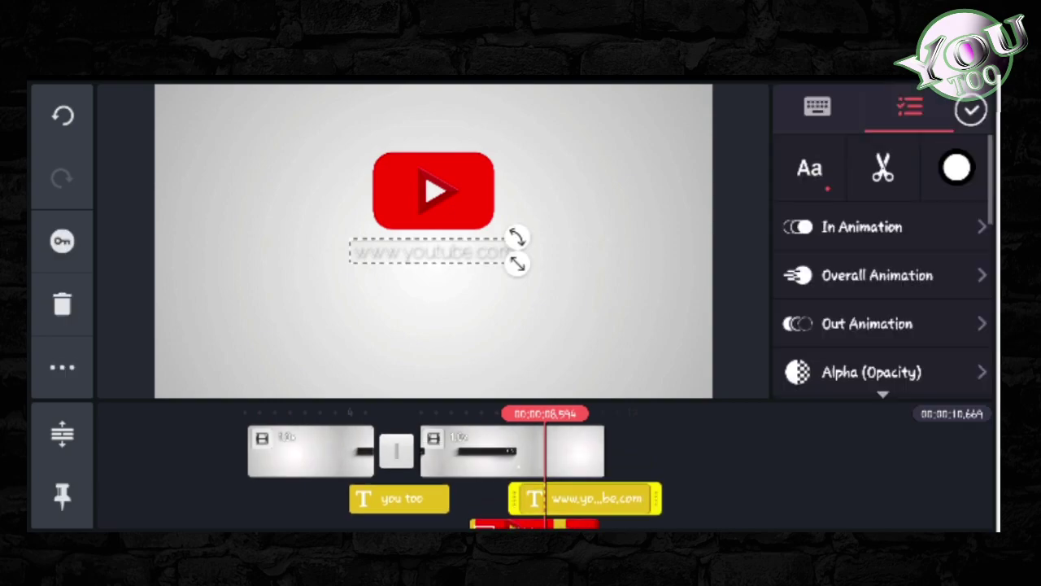
pyautogui.click(862, 227)
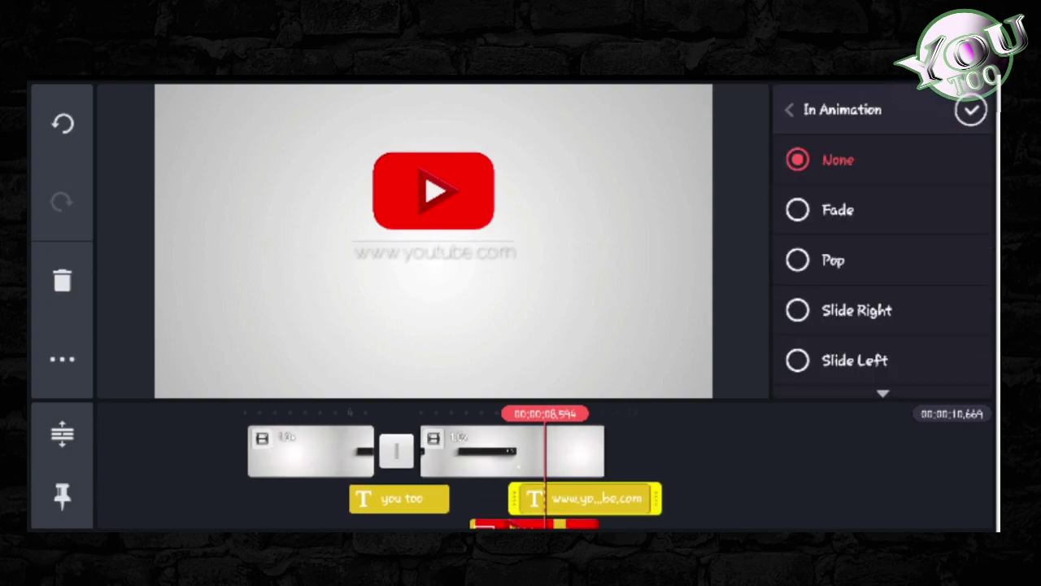
pyautogui.click(837, 210)
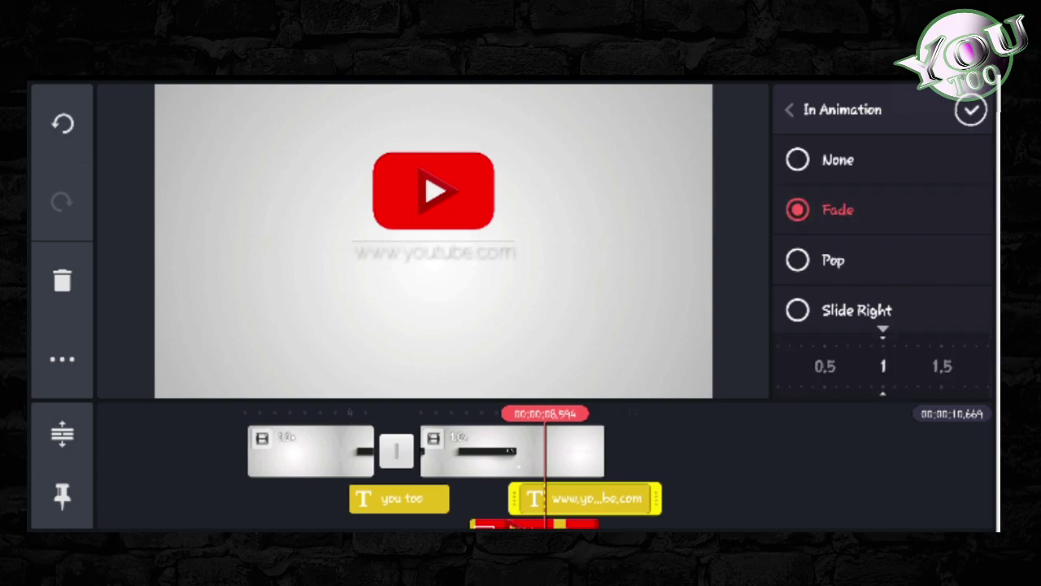
pyautogui.moveTo(855, 367); pyautogui.dragTo(912, 366)
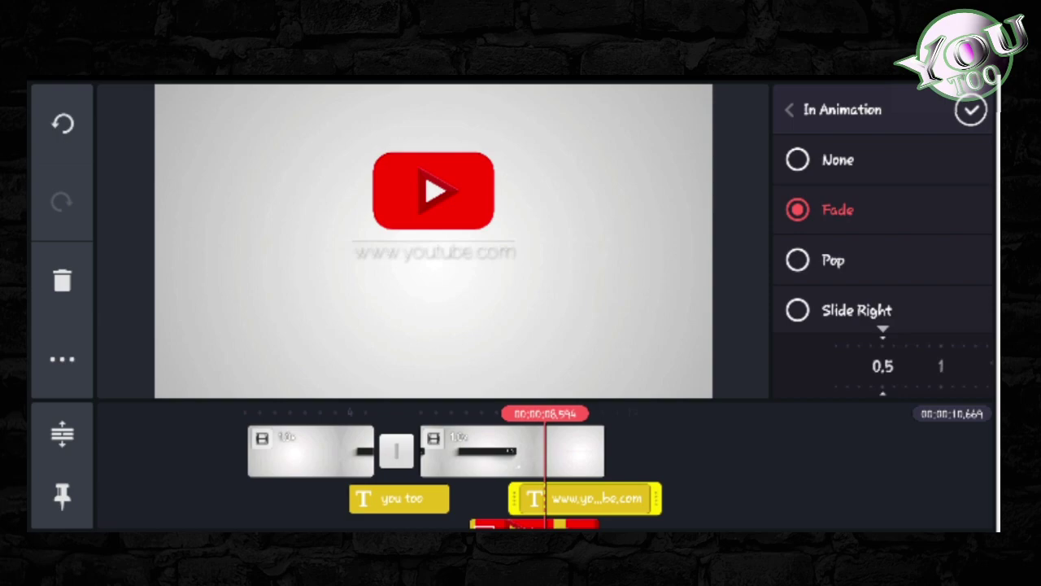
pyautogui.click(970, 110)
pyautogui.moveTo(489, 452); pyautogui.dragTo(569, 452)
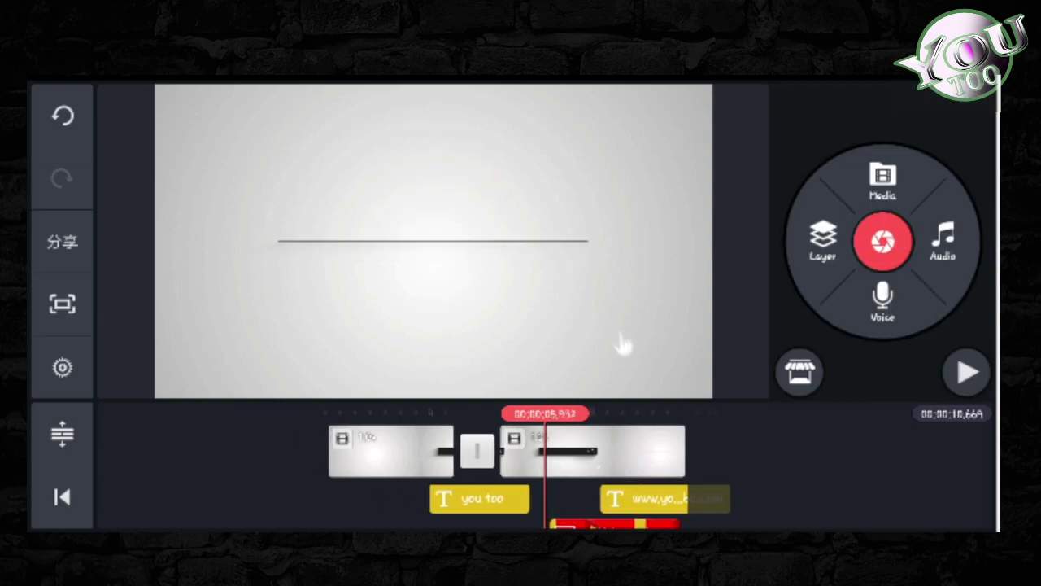
pyautogui.click(966, 372)
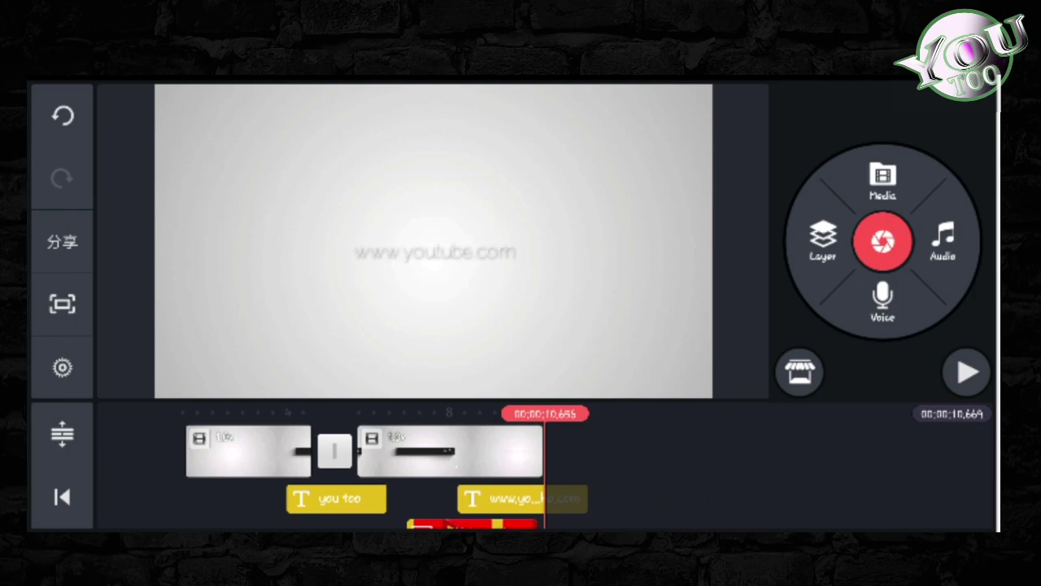
# Step: Extend the end of the play-button image layer past the end of the video, to a duration of about 7.24 s
pyautogui.scroll(-1, 387, 476)
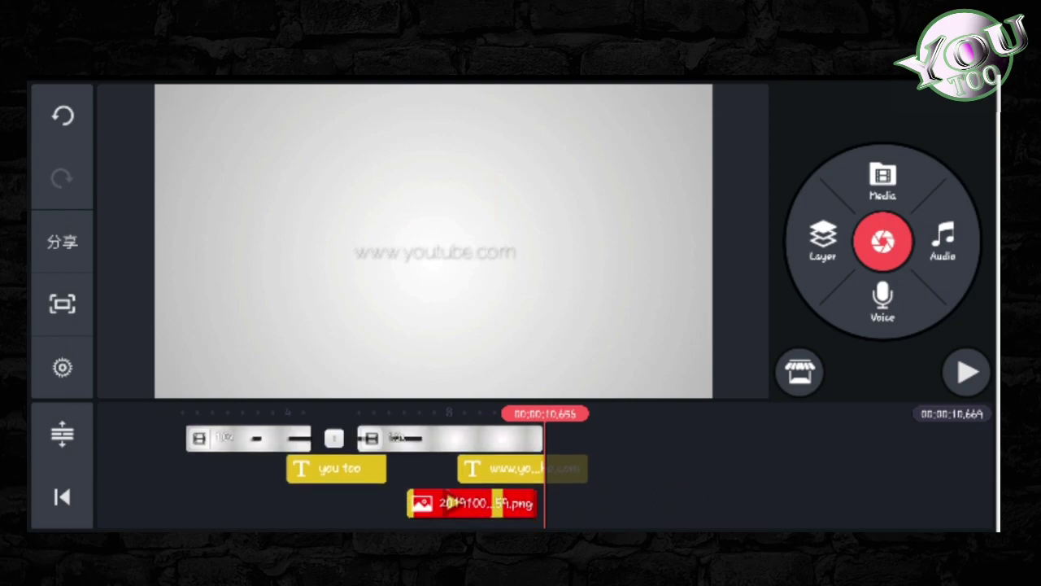
pyautogui.click(471, 503)
pyautogui.moveTo(543, 506); pyautogui.dragTo(630, 508)
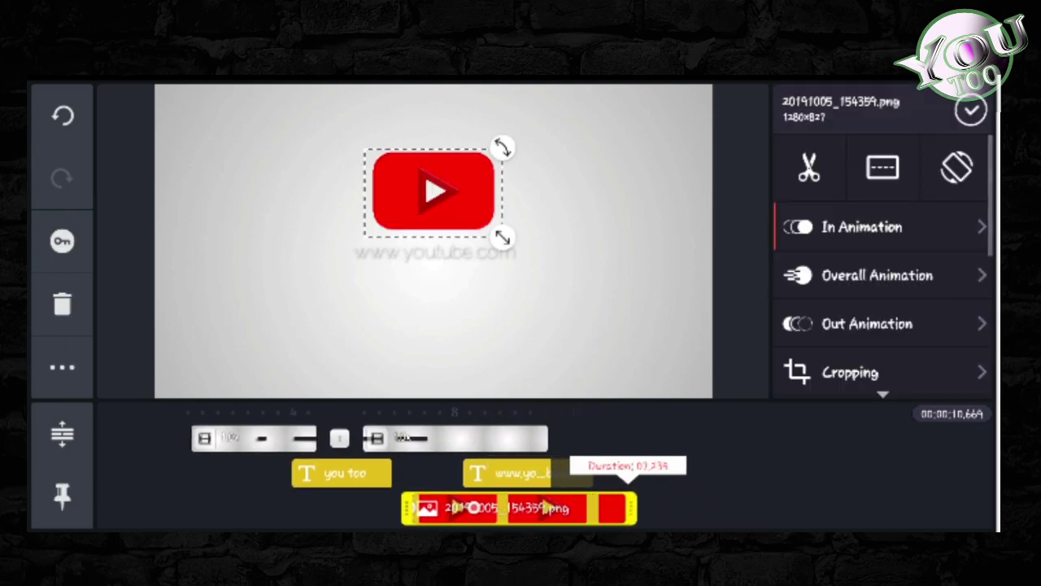
pyautogui.click(971, 109)
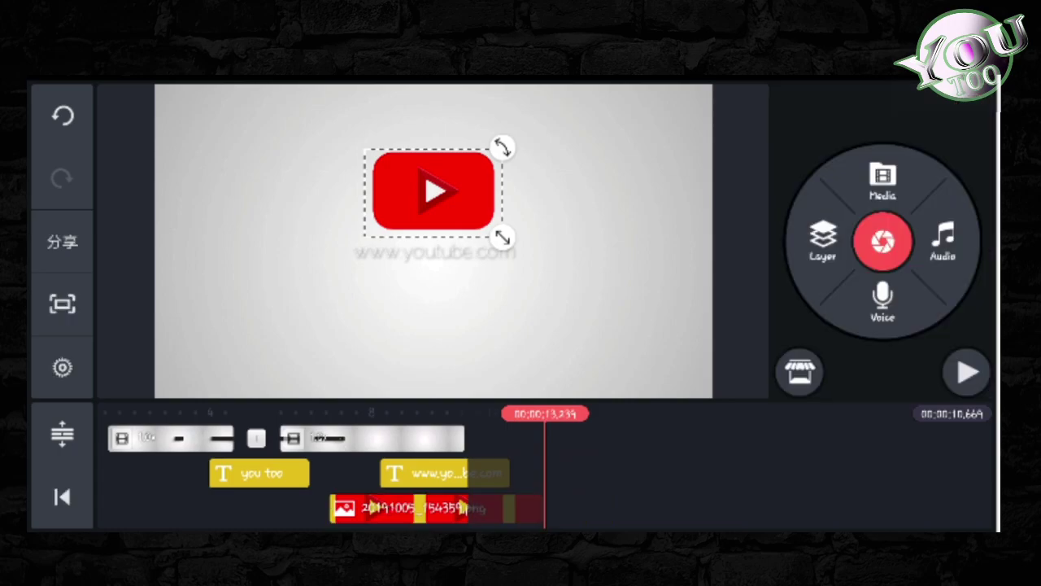
# Step: Play back the ending from about 6.74 s, return to the project start, and move the playhead to about 4.36 s
pyautogui.hscroll(-5, 545, 471)
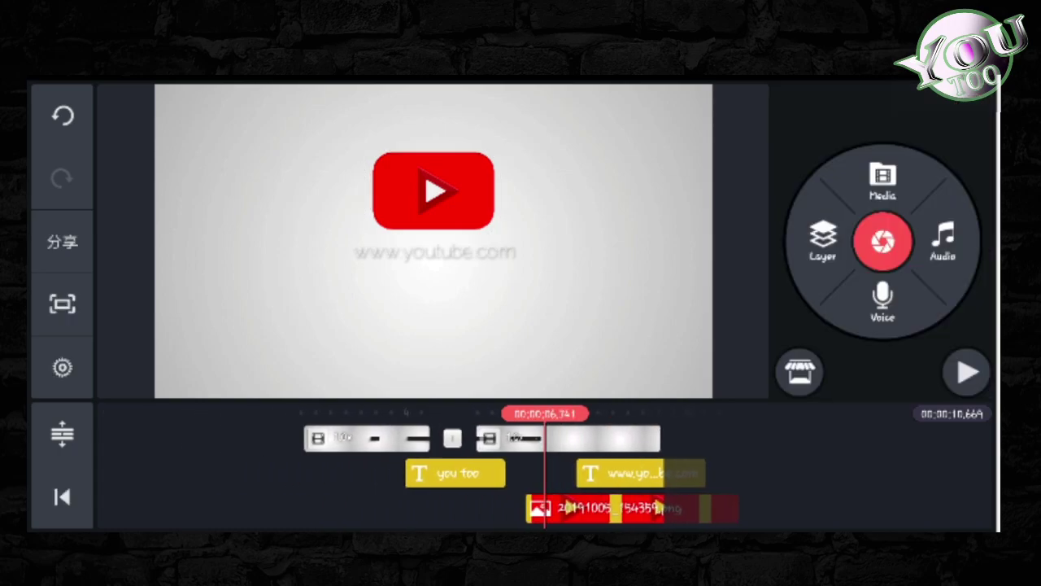
pyautogui.click(967, 372)
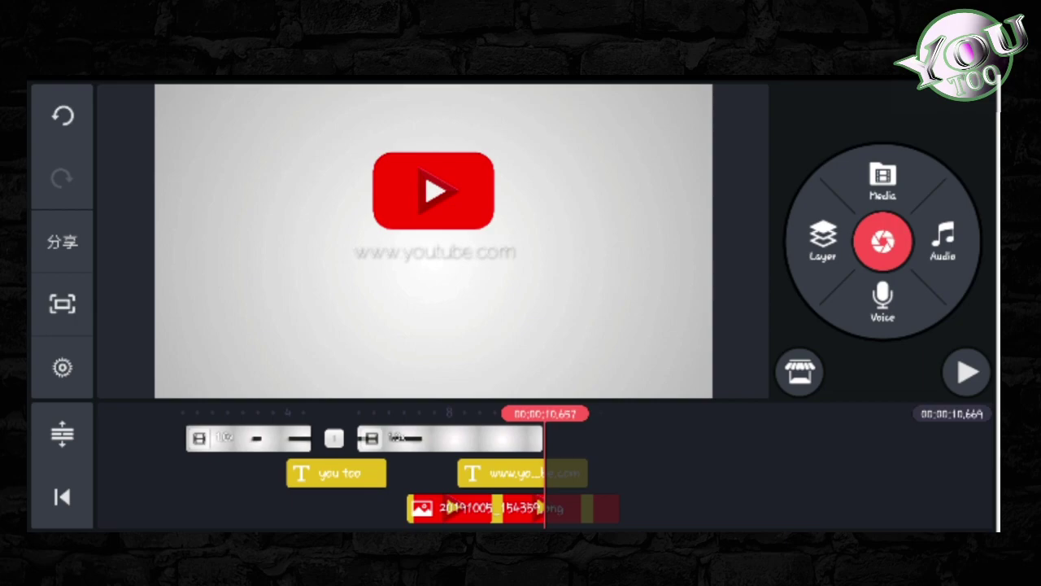
pyautogui.click(62, 497)
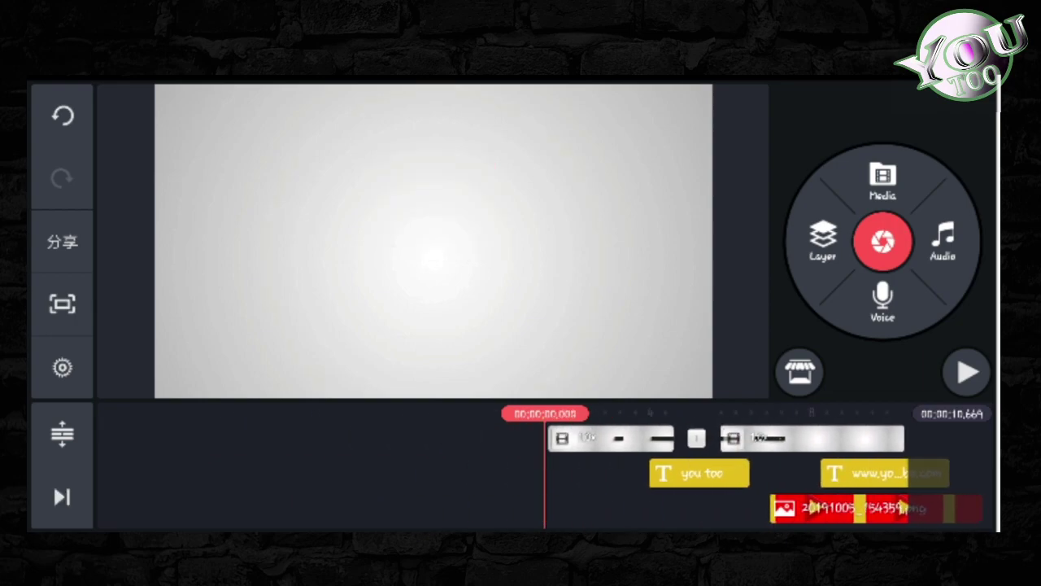
pyautogui.hscroll(3, 545, 467)
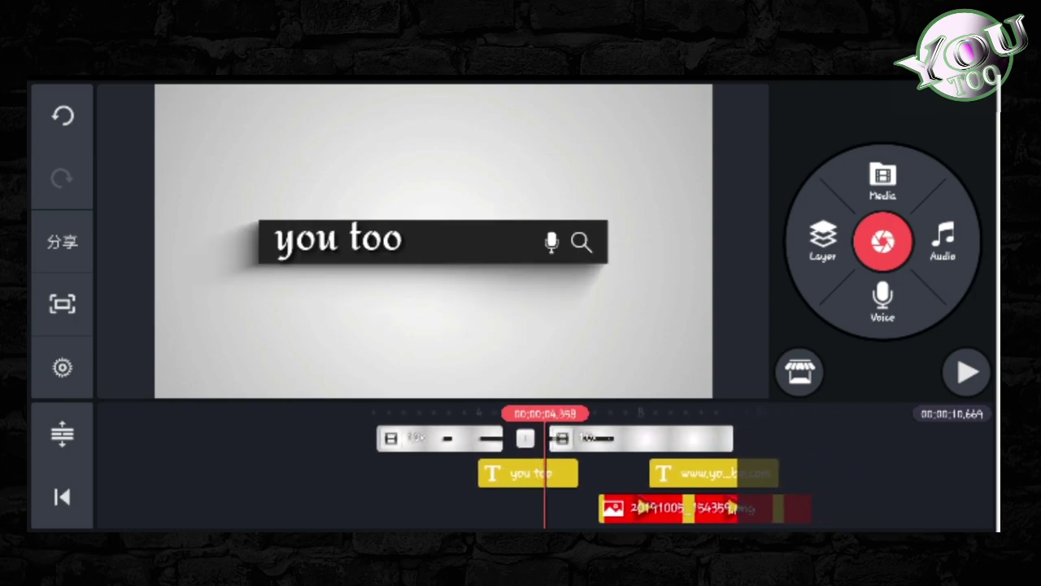